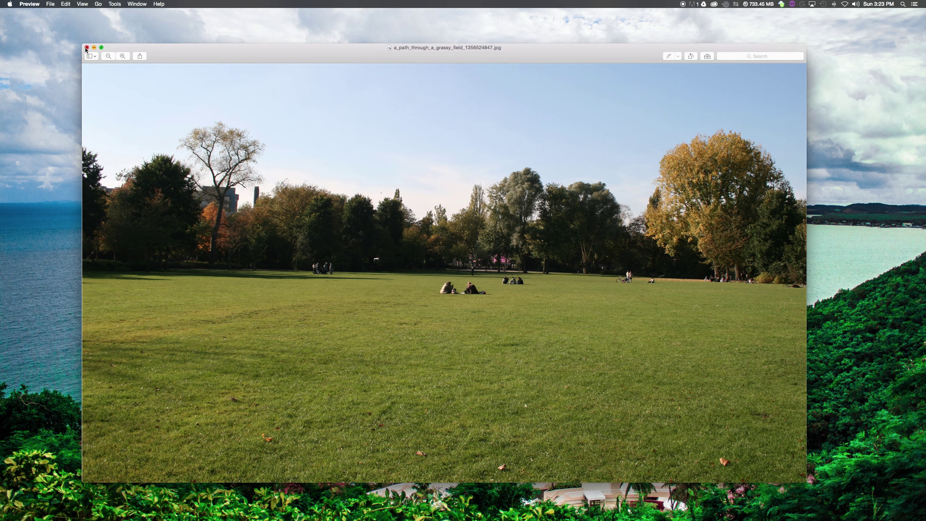
# - Close the grassy park photo window in Preview
pyautogui.click(87, 47)
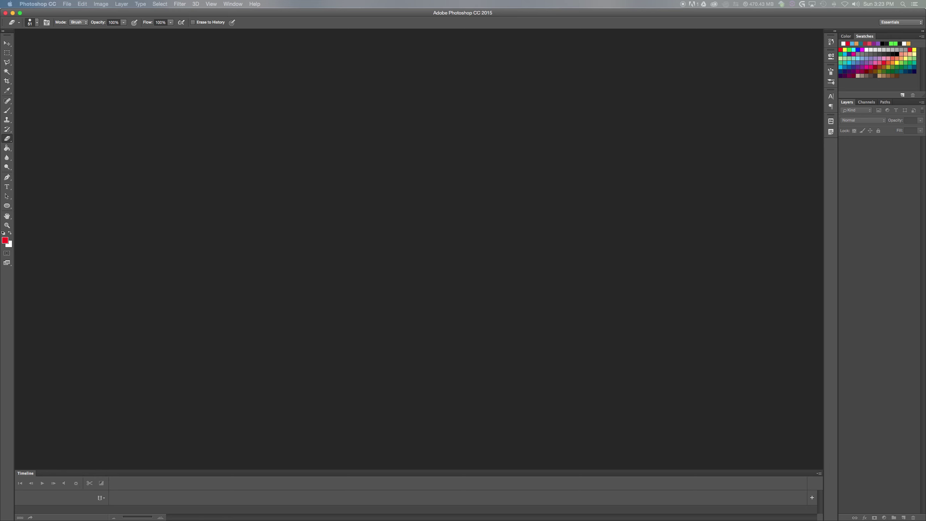
pyautogui.moveTo(507, 227); pyautogui.dragTo(350, 133)
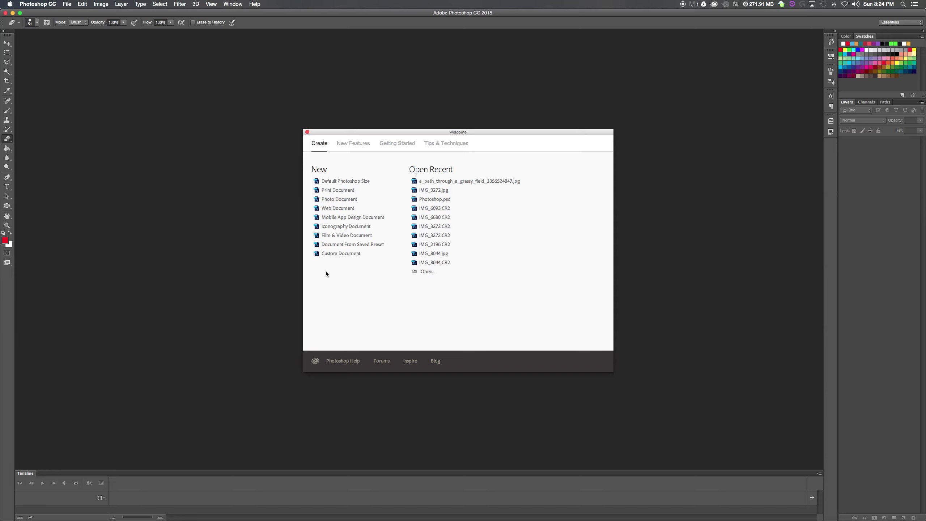
pyautogui.press('Escape')
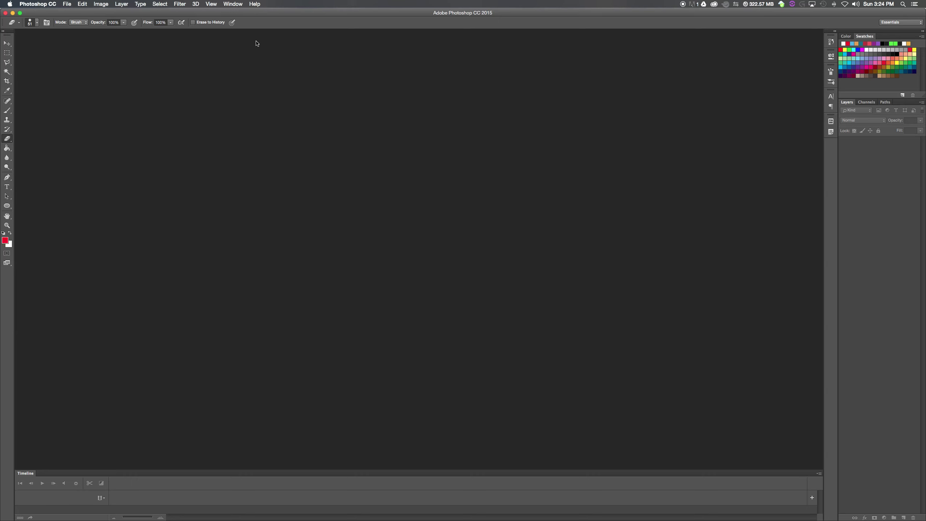
pyautogui.click(237, 6)
pyautogui.moveTo(263, 19)
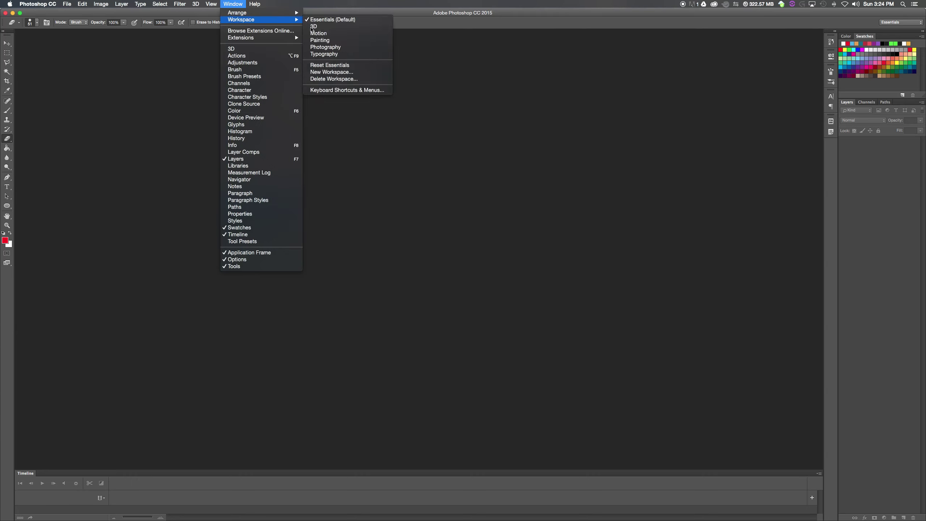
pyautogui.click(339, 55)
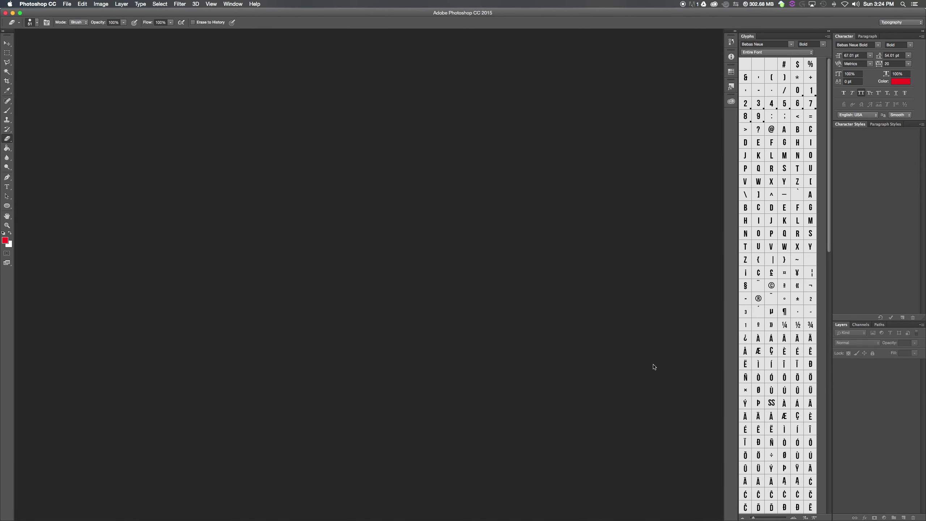
pyautogui.click(237, 4)
pyautogui.moveTo(245, 20)
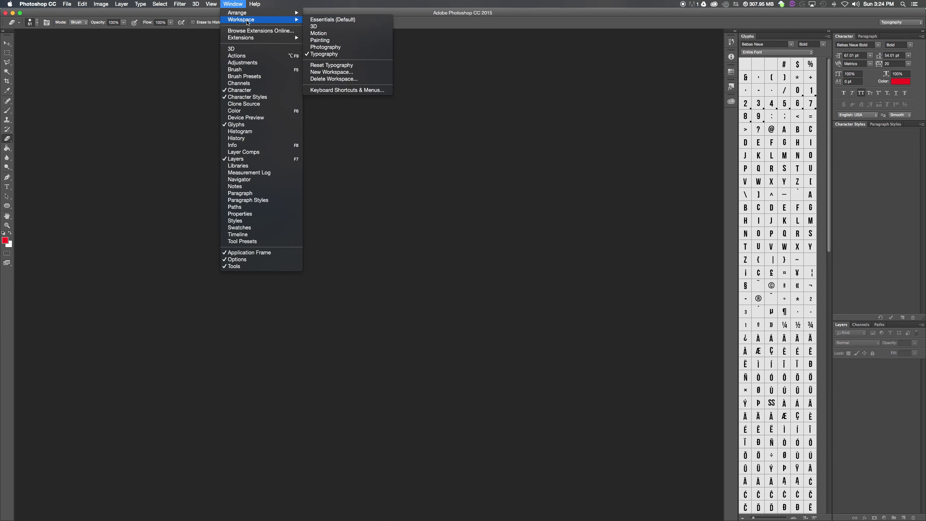
pyautogui.click(316, 20)
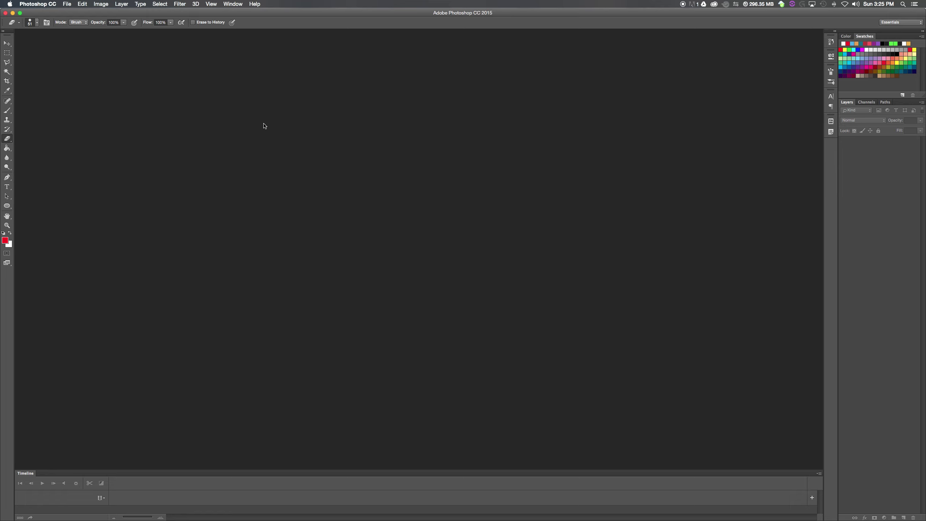
# - Open a_path_through_a_grassy_field_1356524847.jpg through File > Open
pyautogui.click(67, 4)
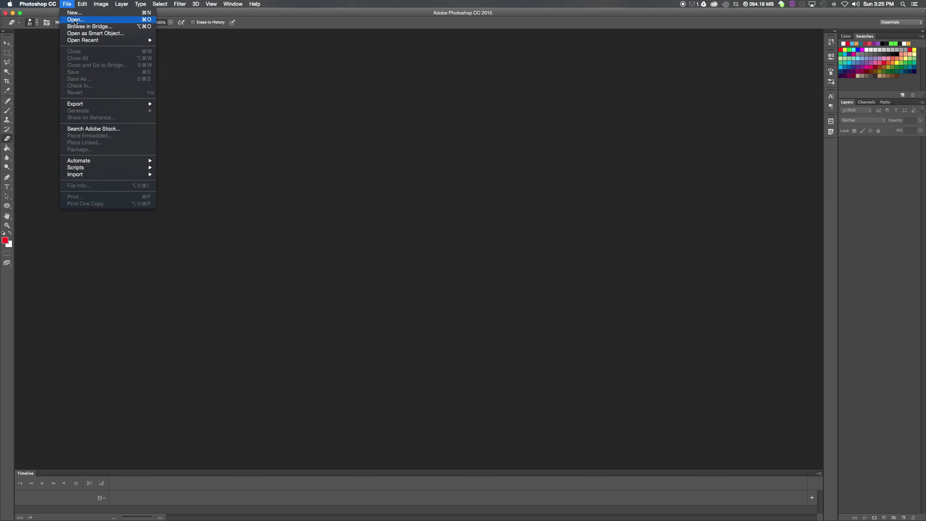
pyautogui.click(75, 22)
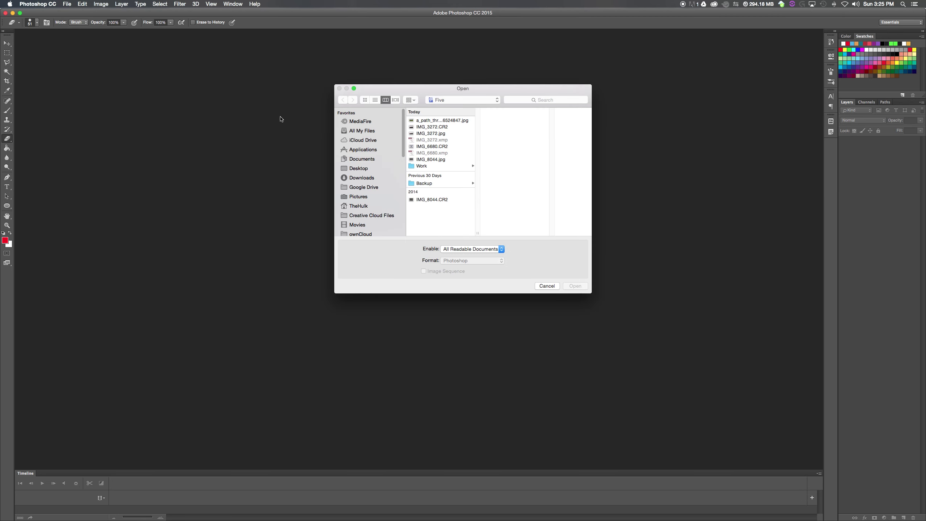
pyautogui.moveTo(412, 91); pyautogui.dragTo(401, 84)
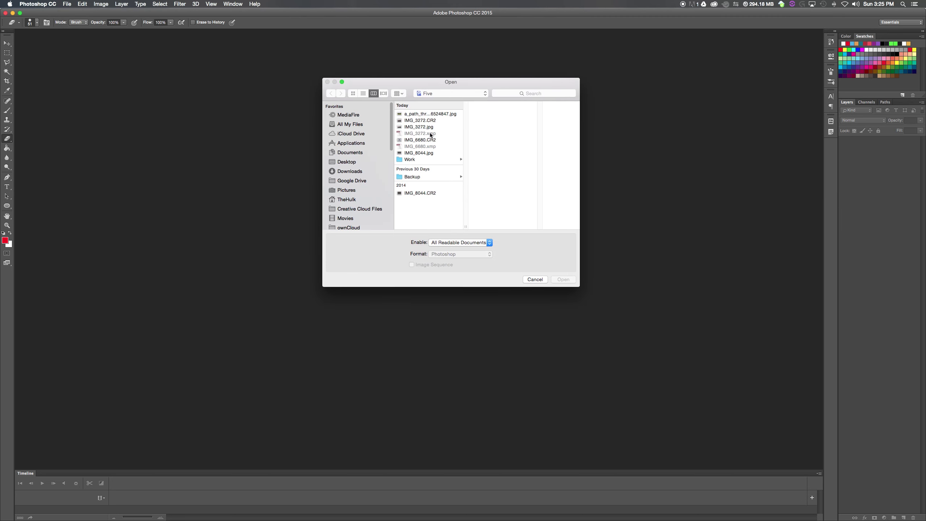
pyautogui.click(421, 114)
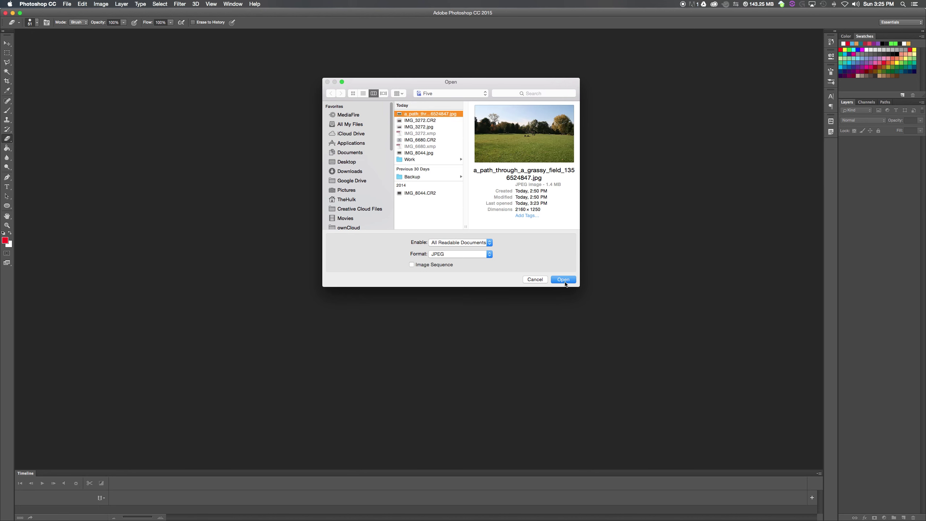
pyautogui.click(565, 282)
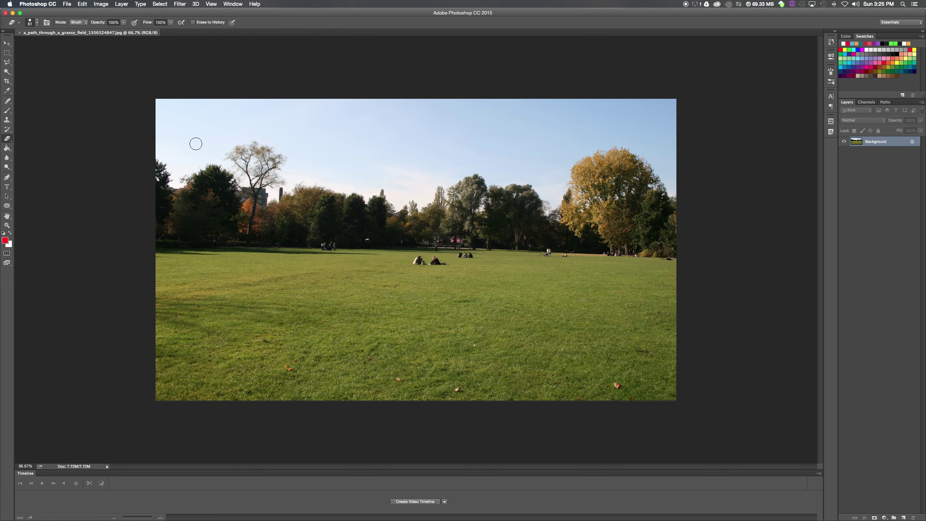
# - Close the document and reopen the grassy field JPEG by dragging it in from the Finder folder
pyautogui.click(20, 33)
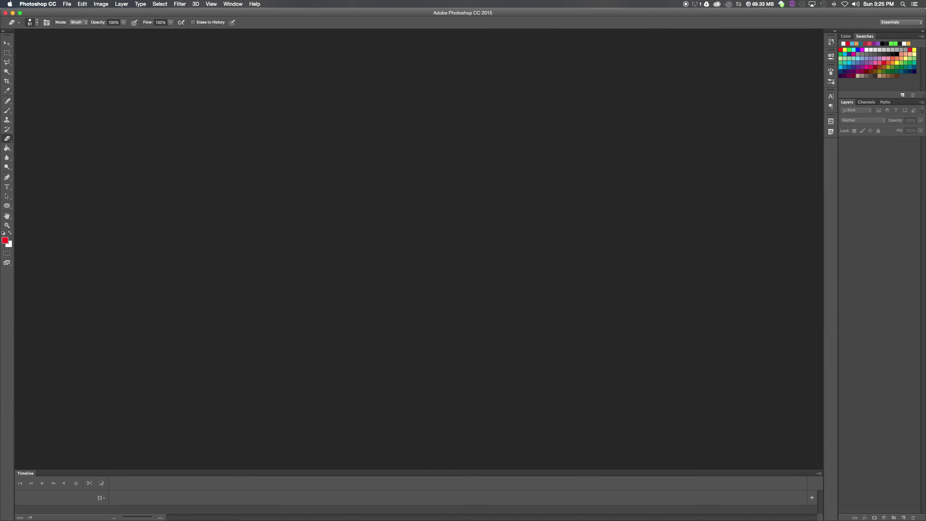
pyautogui.moveTo(648, 97); pyautogui.dragTo(315, 99)
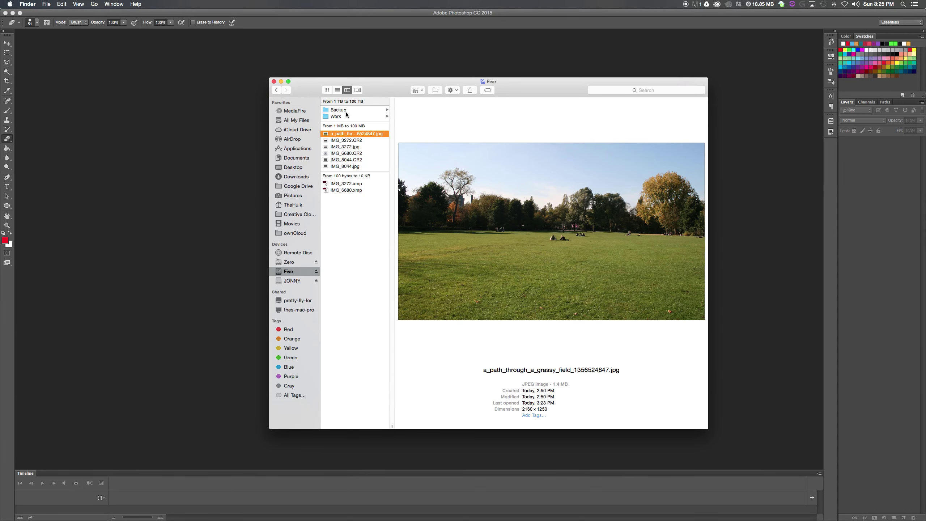
pyautogui.moveTo(383, 91); pyautogui.dragTo(492, 81)
pyautogui.moveTo(450, 124); pyautogui.dragTo(249, 188)
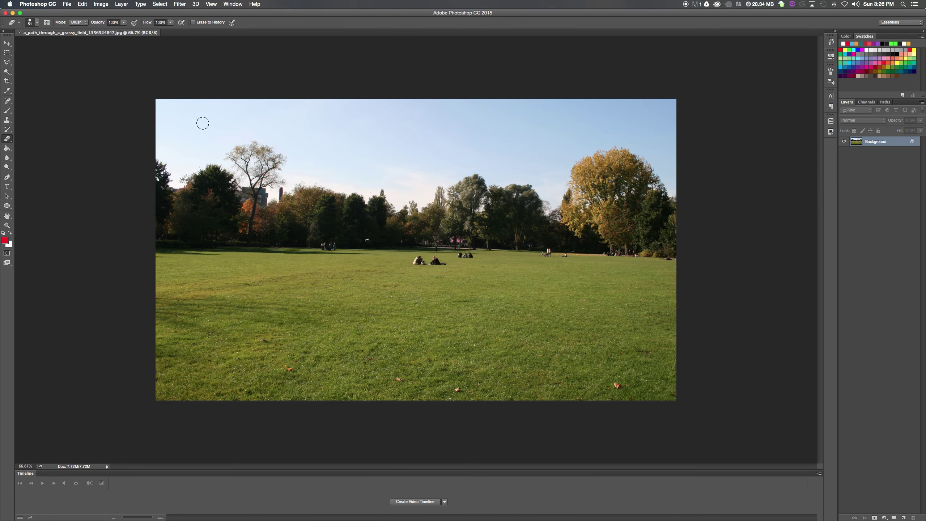
pyautogui.click(19, 33)
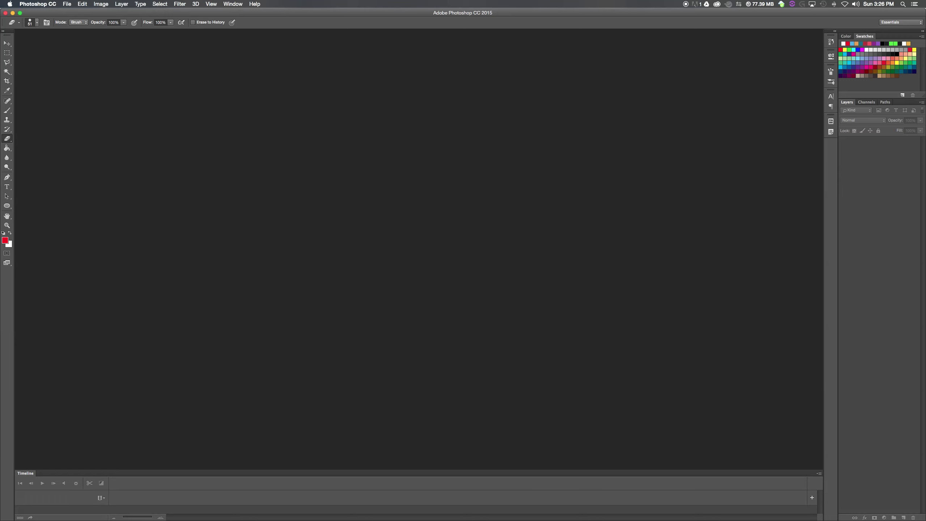
pyautogui.press('super+Tab')
pyautogui.moveTo(505, 72); pyautogui.dragTo(493, 69)
pyautogui.moveTo(452, 122); pyautogui.dragTo(342, 511)
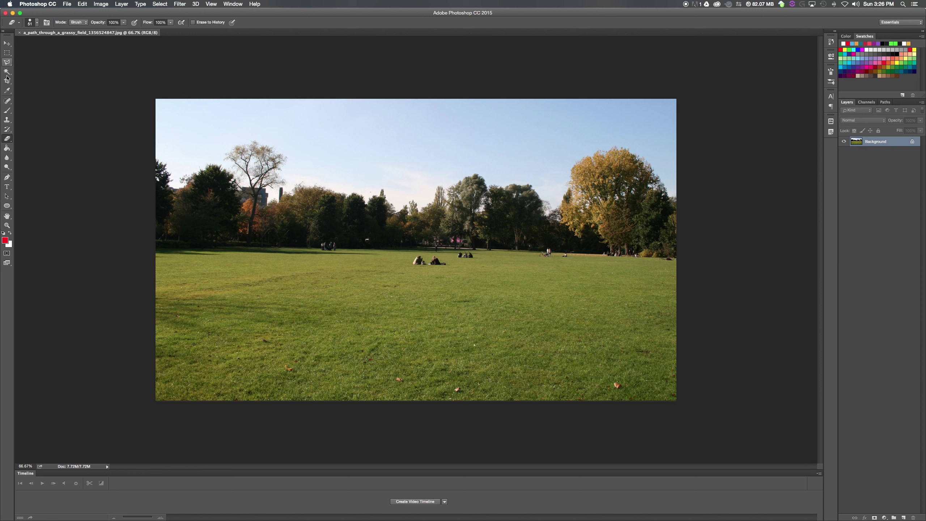
# - Set the Brush tool to bright saturated red and paint a thin horizontal stroke across the sky
pyautogui.click(7, 112)
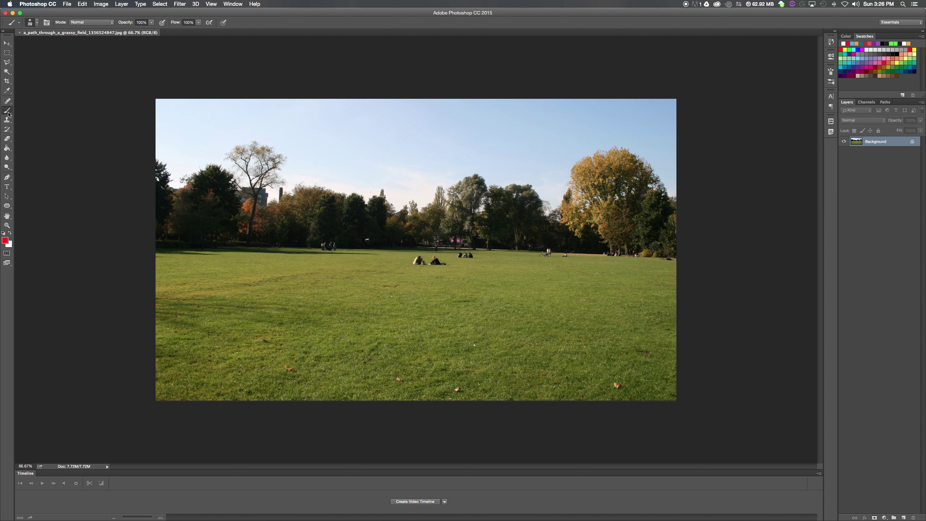
pyautogui.click(5, 240)
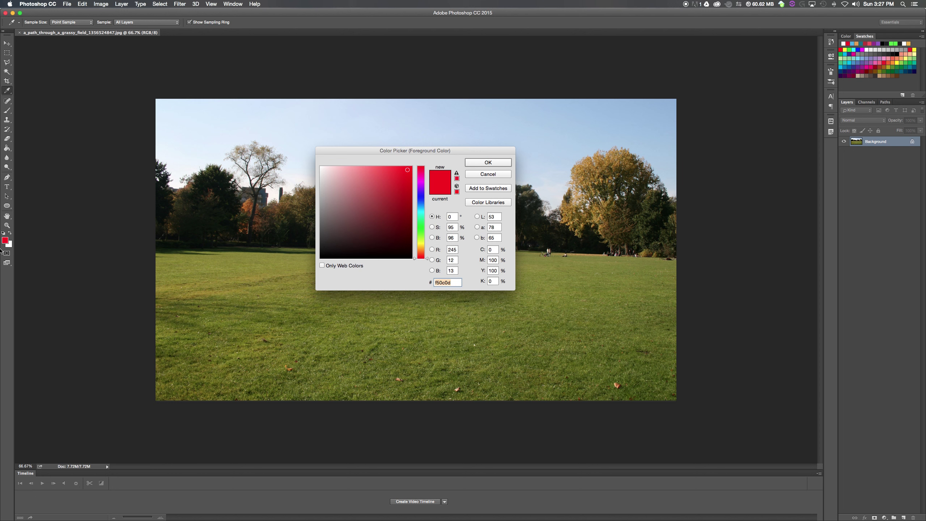
pyautogui.moveTo(379, 182)
pyautogui.mouseDown()
pyautogui.moveTo(397, 182)
pyautogui.moveTo(405, 169)
pyautogui.mouseUp()
pyautogui.click(410, 168)
pyautogui.click(492, 164)
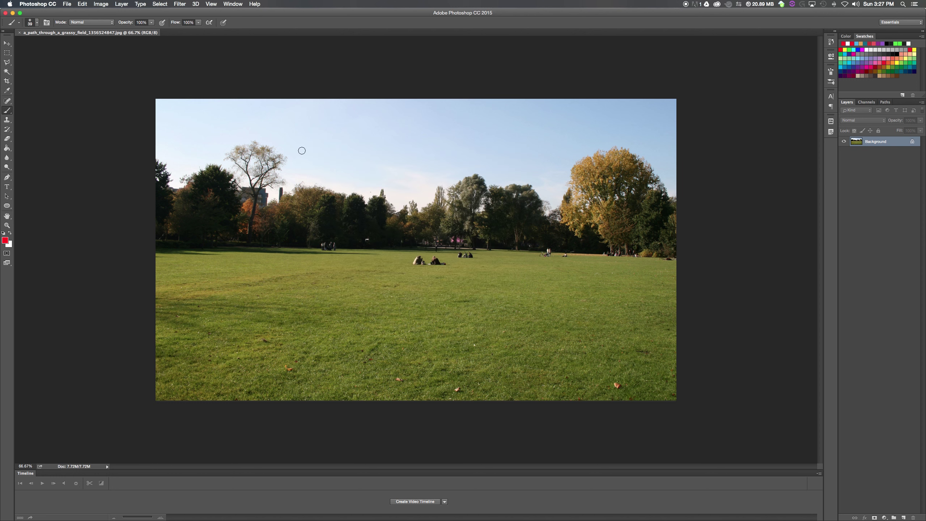
pyautogui.moveTo(288, 124); pyautogui.dragTo(553, 117)
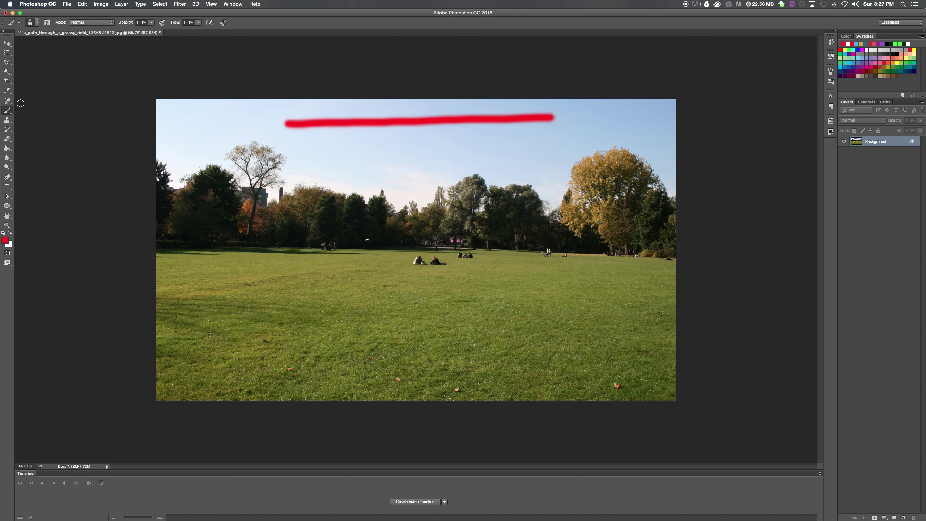
# - Enlarge the brush to 105 px and paint a thick red loop across the trees and field
pyautogui.click(36, 25)
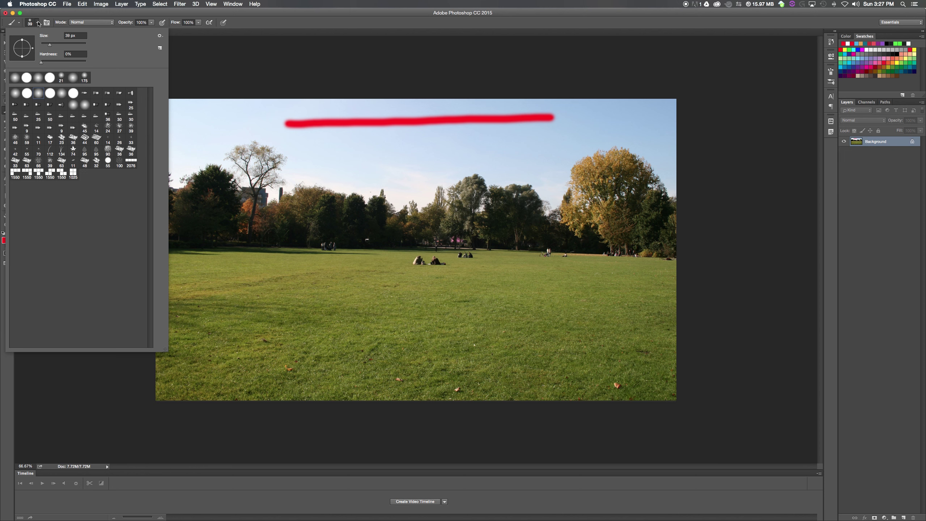
pyautogui.click(37, 23)
pyautogui.click(38, 24)
pyautogui.moveTo(50, 44); pyautogui.dragTo(54, 44)
pyautogui.click(47, 15)
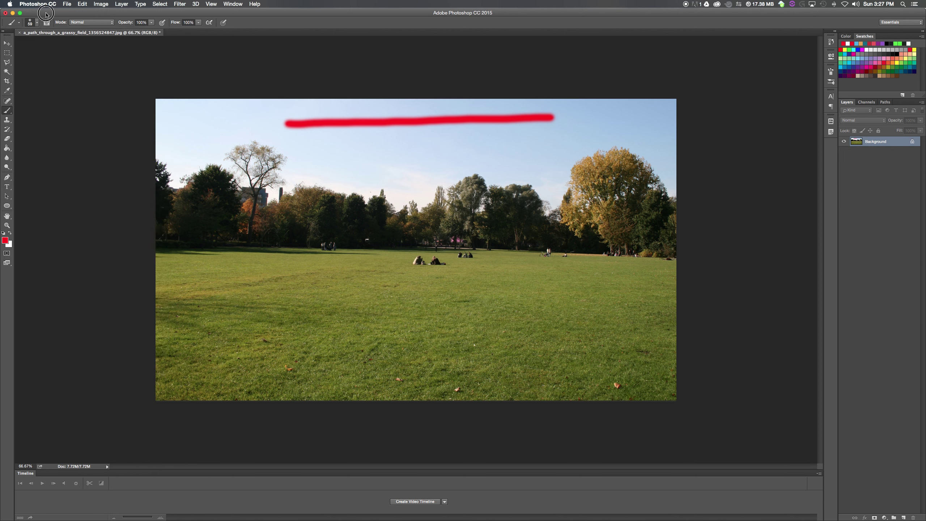
pyautogui.click(37, 24)
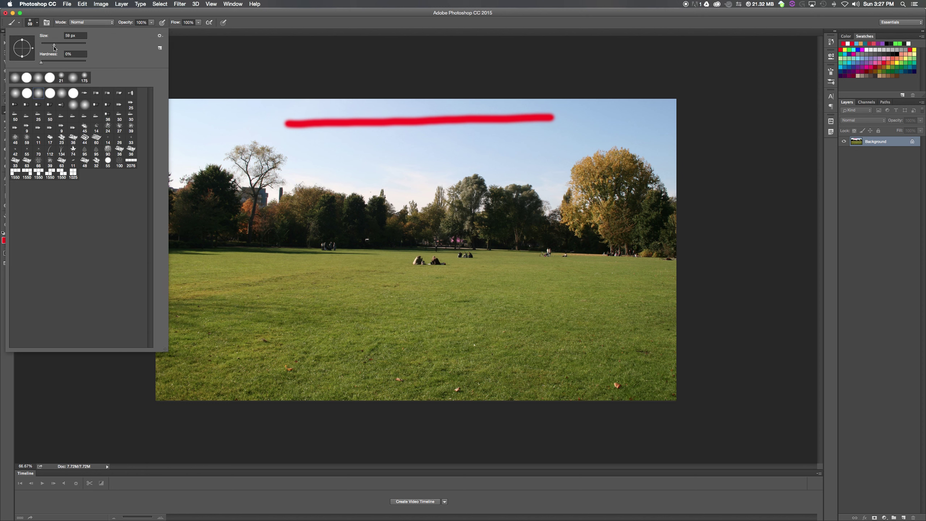
pyautogui.moveTo(54, 44); pyautogui.dragTo(63, 44)
pyautogui.click(55, 17)
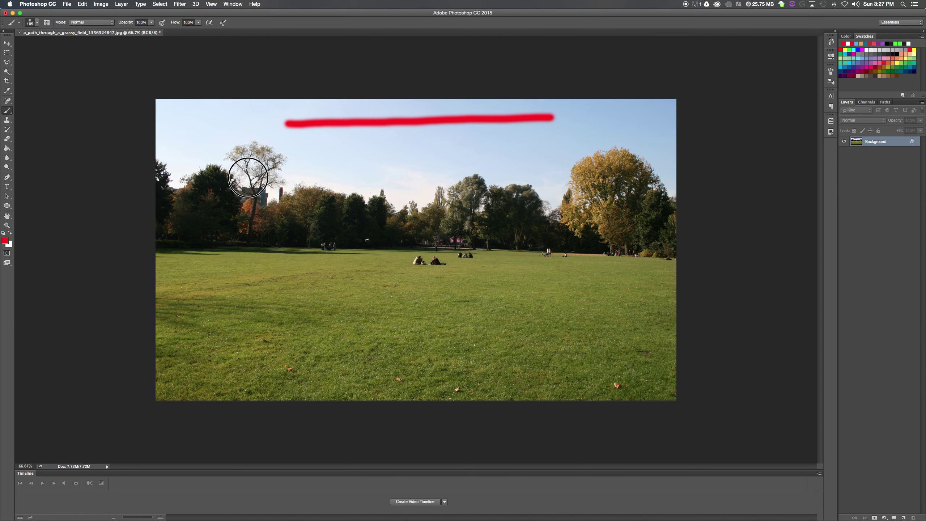
pyautogui.moveTo(243, 178)
pyautogui.mouseDown()
pyautogui.moveTo(540, 171)
pyautogui.moveTo(609, 186)
pyautogui.moveTo(498, 216)
pyautogui.moveTo(378, 224)
pyautogui.moveTo(285, 243)
pyautogui.moveTo(351, 261)
pyautogui.moveTo(488, 251)
pyautogui.moveTo(506, 267)
pyautogui.moveTo(404, 294)
pyautogui.moveTo(401, 336)
pyautogui.mouseUp()
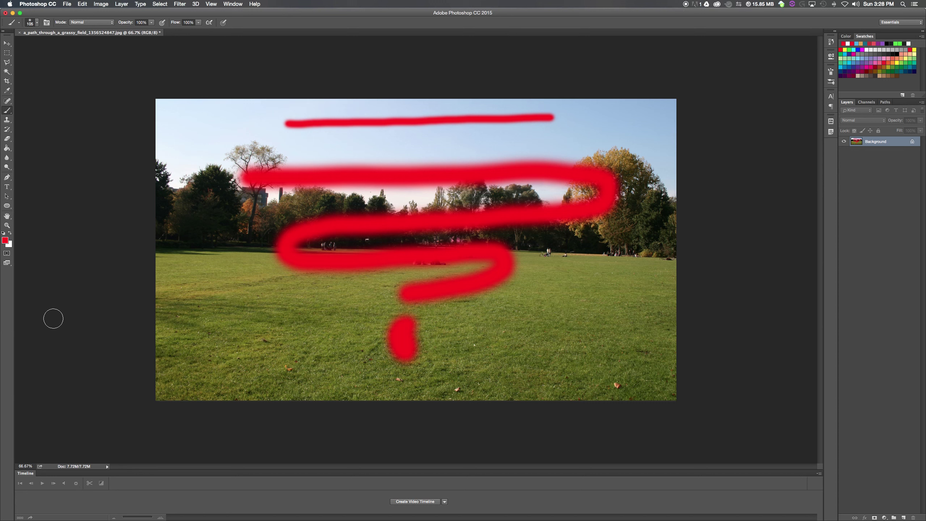
# - Erase a short streak over the red stroke, then undo the latest practice strokes
pyautogui.click(8, 139)
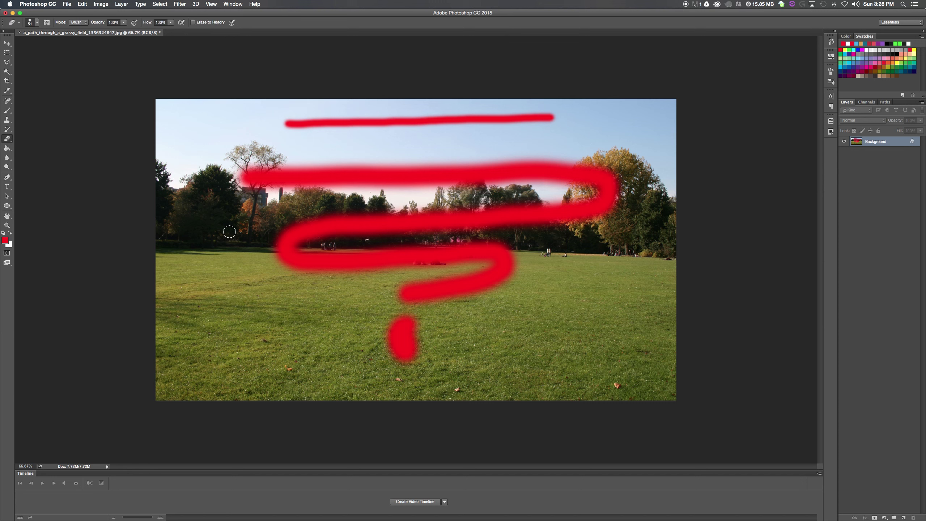
pyautogui.moveTo(301, 211); pyautogui.dragTo(331, 232)
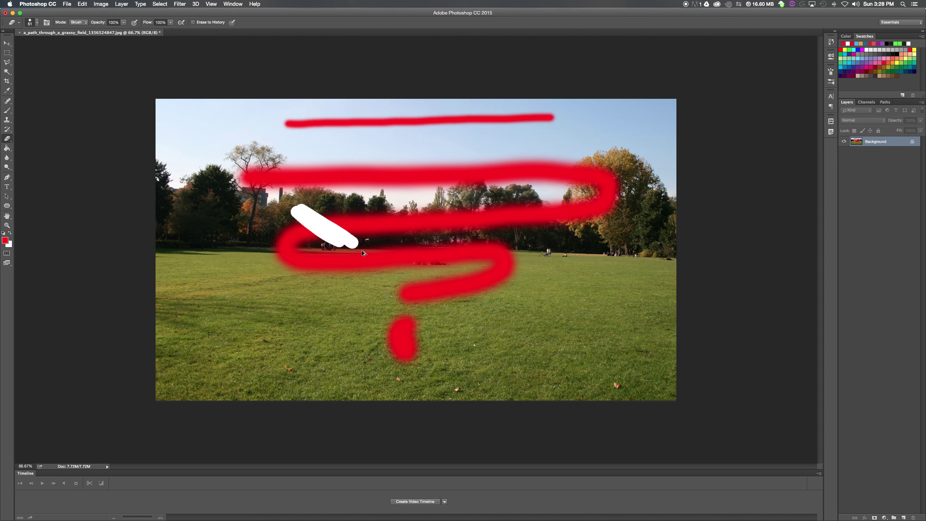
pyautogui.press('super+alt+z')
pyautogui.press('super+alt+z')
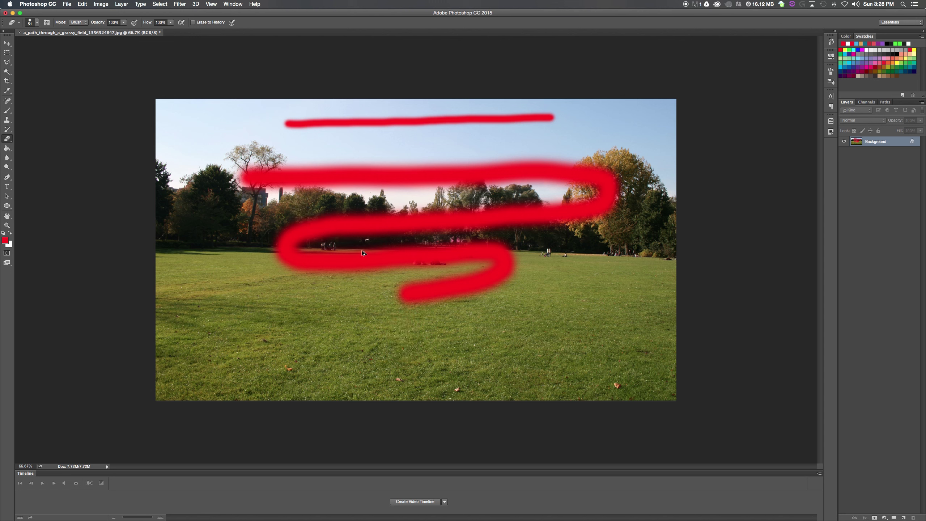
pyautogui.press('super+alt+z')
pyautogui.press('super+alt+z')
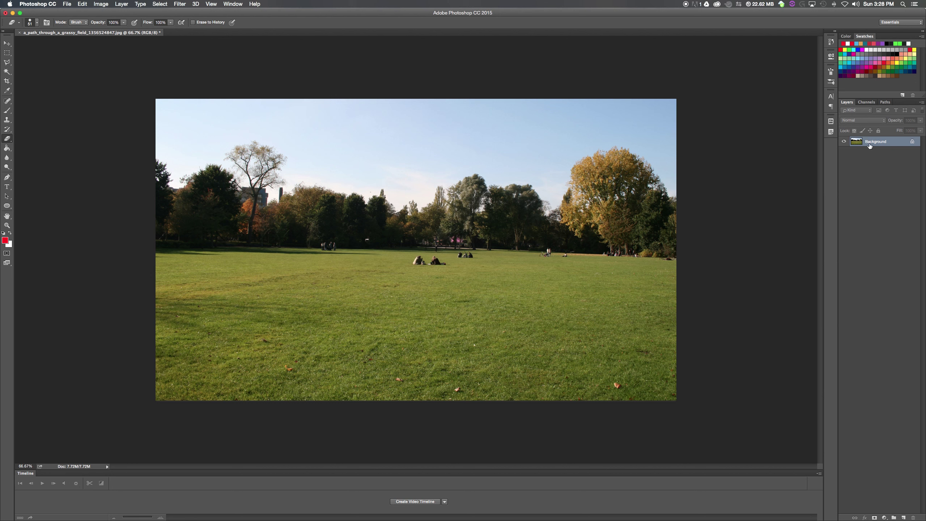
# - Add a new Layer 1 and paint a red question mark across the photo on it
pyautogui.click(903, 518)
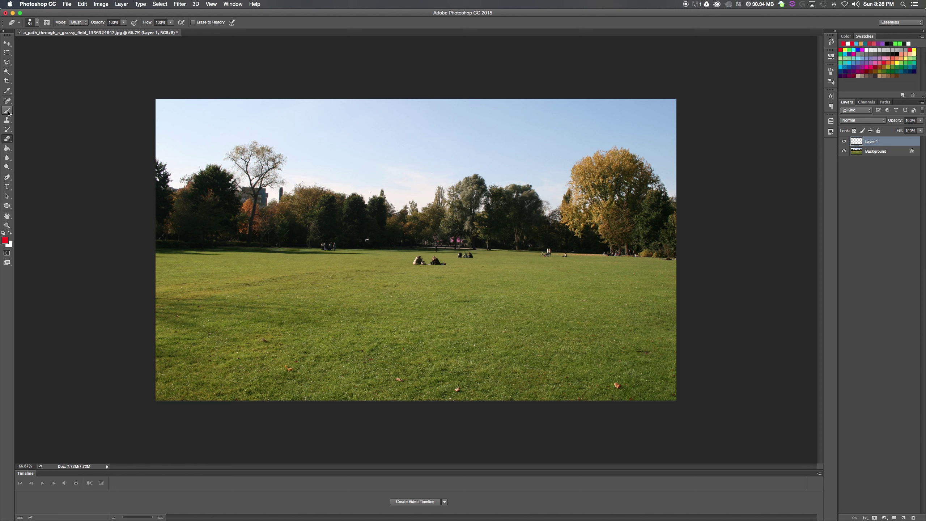
pyautogui.click(7, 111)
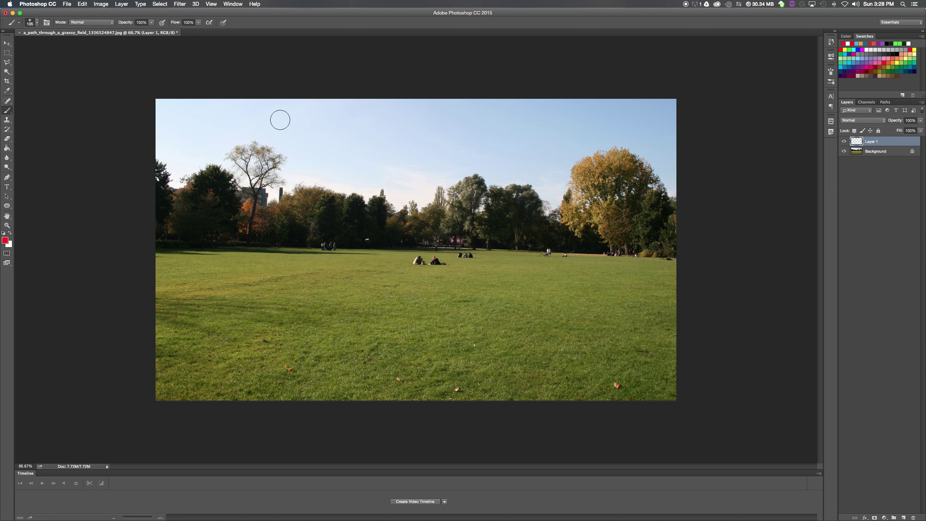
pyautogui.moveTo(271, 119)
pyautogui.mouseDown()
pyautogui.moveTo(478, 120)
pyautogui.moveTo(547, 131)
pyautogui.moveTo(550, 144)
pyautogui.moveTo(522, 159)
pyautogui.moveTo(339, 173)
pyautogui.moveTo(312, 196)
pyautogui.moveTo(348, 211)
pyautogui.moveTo(452, 209)
pyautogui.moveTo(492, 235)
pyautogui.moveTo(460, 251)
pyautogui.moveTo(404, 252)
pyautogui.moveTo(365, 278)
pyautogui.moveTo(381, 307)
pyautogui.moveTo(377, 350)
pyautogui.mouseUp()
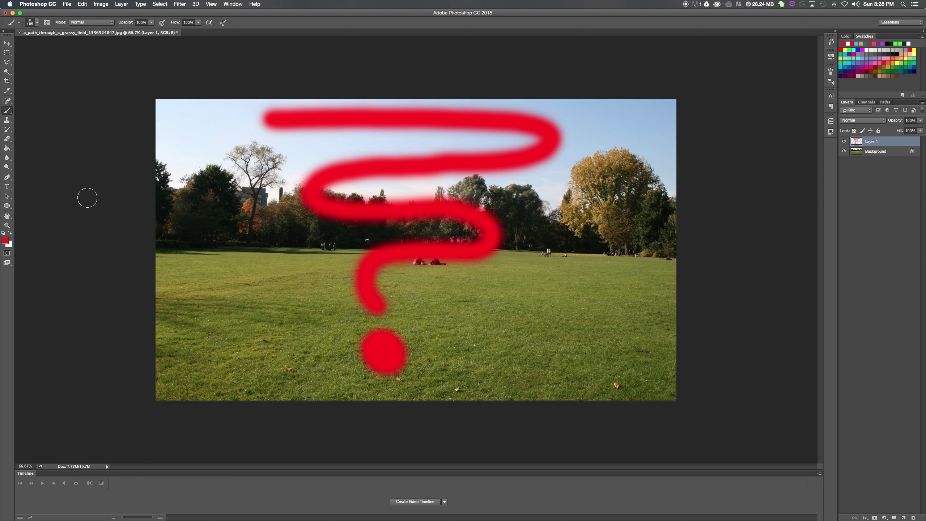
# - Erase bands through the question mark, then undo all strokes so Layer 1 is empty
pyautogui.click(7, 138)
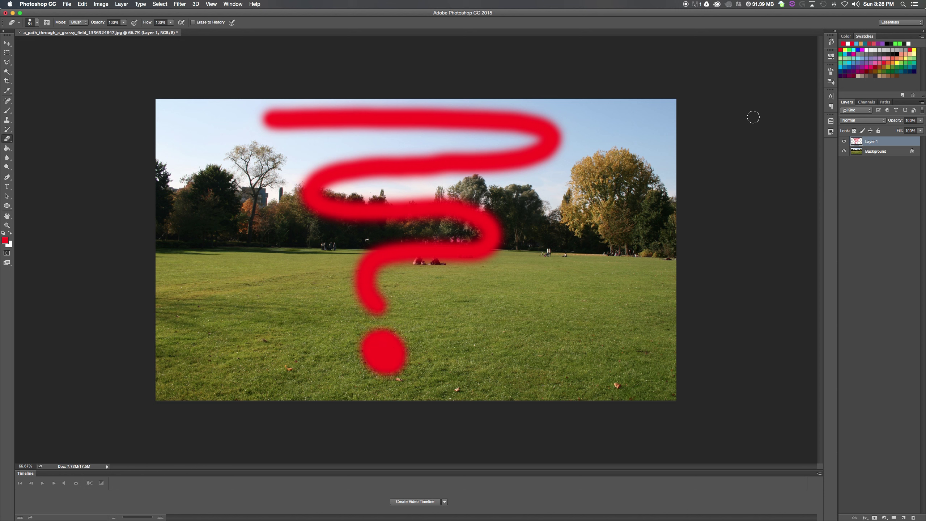
pyautogui.moveTo(291, 93)
pyautogui.mouseDown()
pyautogui.moveTo(436, 221)
pyautogui.moveTo(321, 218)
pyautogui.mouseUp()
pyautogui.moveTo(184, 230)
pyautogui.mouseDown()
pyautogui.moveTo(607, 270)
pyautogui.moveTo(382, 341)
pyautogui.moveTo(294, 383)
pyautogui.moveTo(77, 301)
pyautogui.moveTo(269, 273)
pyautogui.moveTo(642, 242)
pyautogui.moveTo(303, 204)
pyautogui.moveTo(137, 136)
pyautogui.moveTo(335, 164)
pyautogui.moveTo(432, 107)
pyautogui.moveTo(553, 140)
pyautogui.mouseUp()
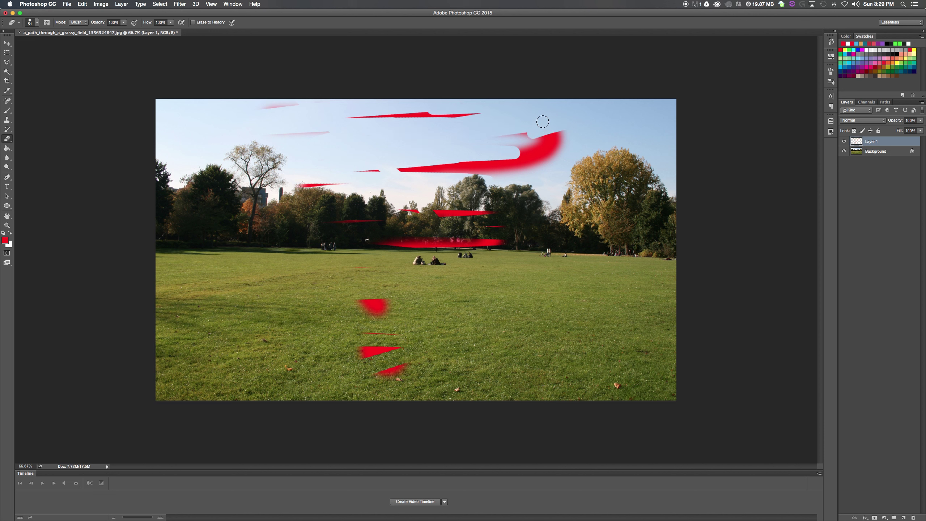
pyautogui.press('super+z')
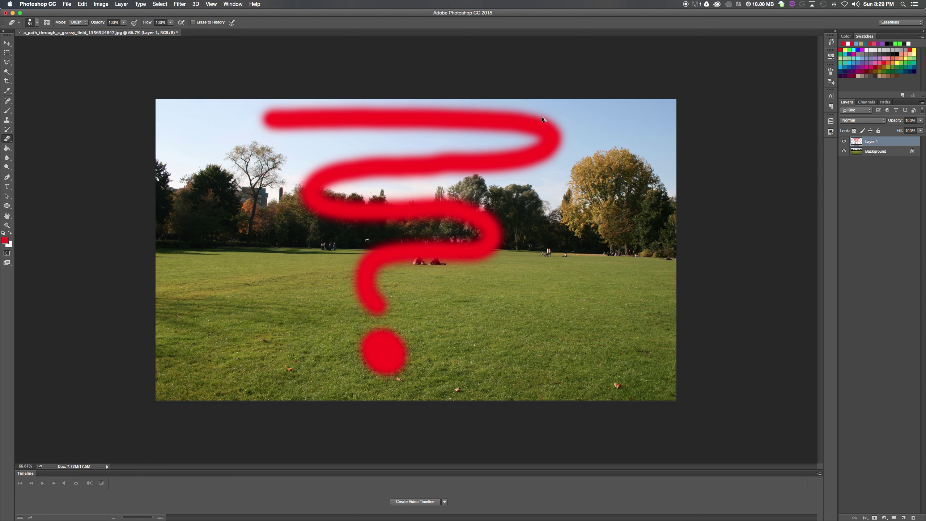
pyautogui.press('alt+super+z')
pyautogui.press('alt+super+z')
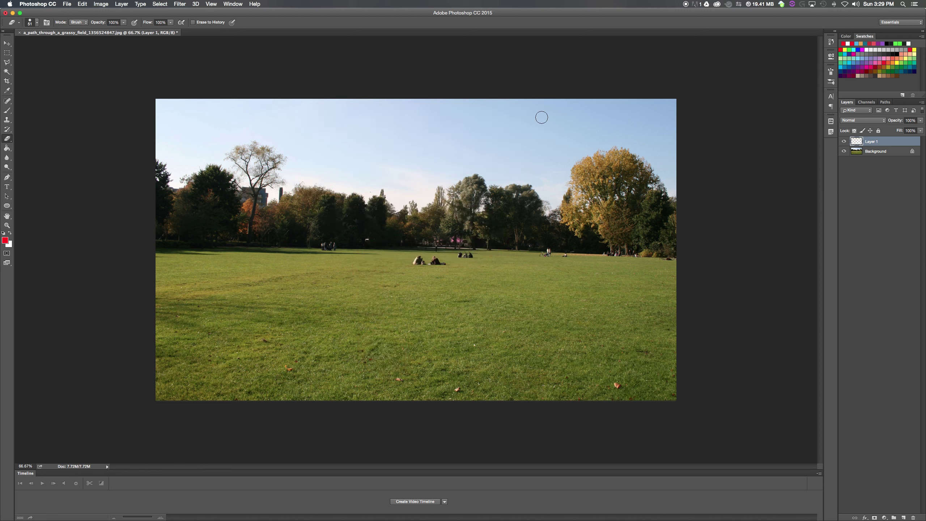
pyautogui.click(7, 111)
pyautogui.moveTo(218, 207)
pyautogui.mouseDown()
pyautogui.moveTo(255, 170)
pyautogui.moveTo(328, 182)
pyautogui.moveTo(322, 255)
pyautogui.moveTo(412, 183)
pyautogui.moveTo(407, 295)
pyautogui.moveTo(508, 232)
pyautogui.moveTo(570, 316)
pyautogui.mouseUp()
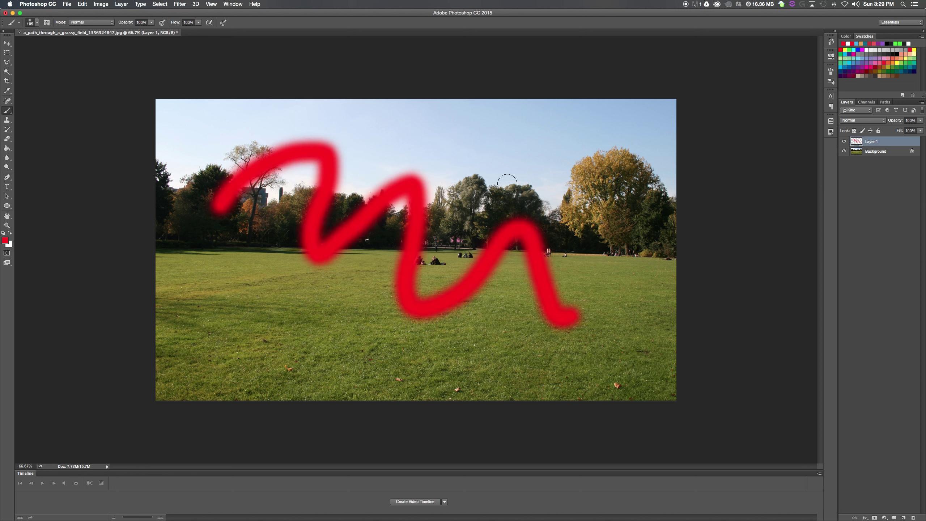
pyautogui.click(6, 44)
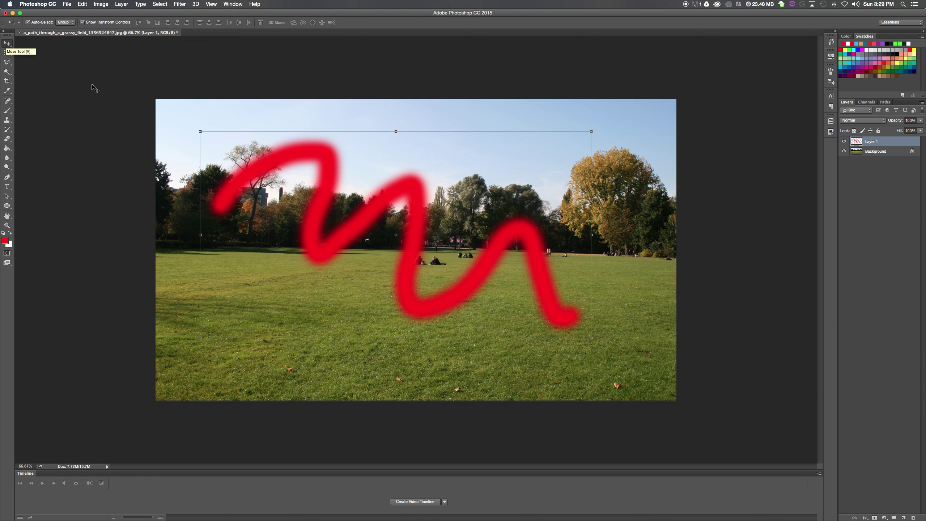
pyautogui.moveTo(421, 248)
pyautogui.mouseDown()
pyautogui.moveTo(354, 162)
pyautogui.moveTo(545, 152)
pyautogui.moveTo(591, 307)
pyautogui.moveTo(258, 155)
pyautogui.moveTo(606, 160)
pyautogui.moveTo(232, 319)
pyautogui.moveTo(367, 288)
pyautogui.moveTo(424, 252)
pyautogui.mouseUp()
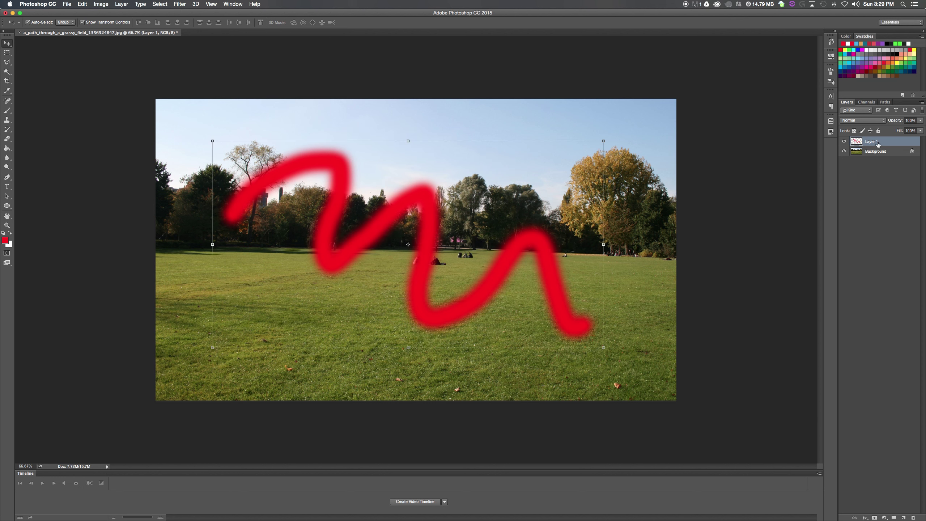
pyautogui.hotkey('shift', 'Left')
pyautogui.hotkey('shift', 'Left')
pyautogui.hotkey('shift', 'Left')
pyautogui.hotkey('shift', 'Left')
pyautogui.hotkey('shift', 'Left')
pyautogui.hotkey('shift', 'Up')
pyautogui.hotkey('shift', 'Up')
pyautogui.hotkey('shift', 'Up')
pyautogui.hotkey('shift', 'Up')
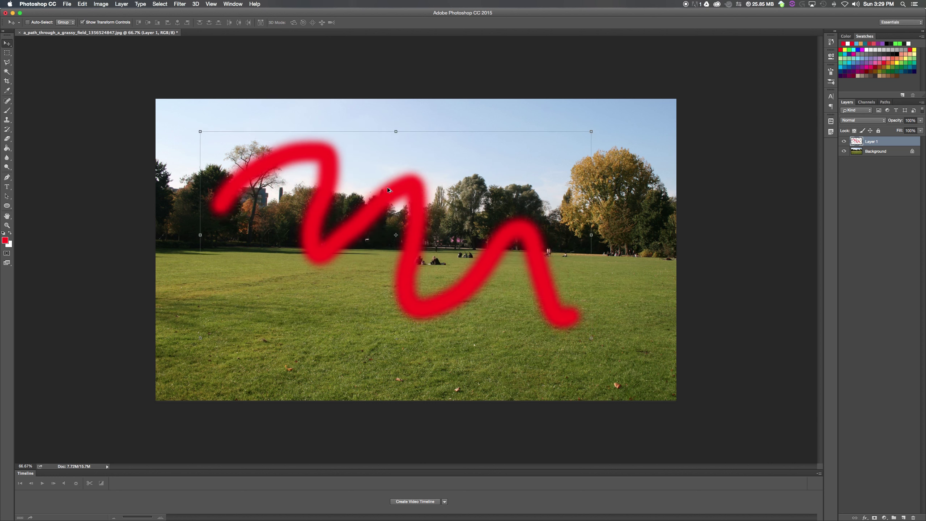
pyautogui.hotkey('ctrl', 'alt', 'z')
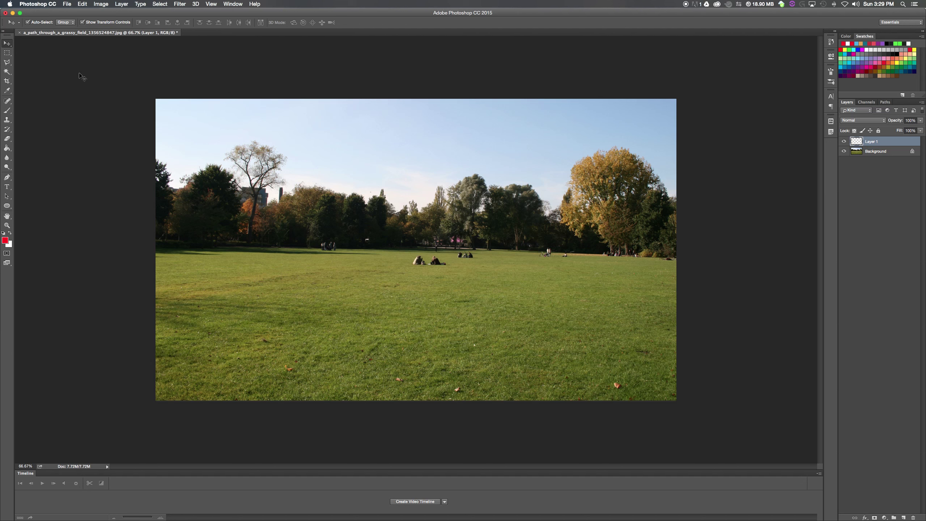
# - Type HELLO in the sky above the left-hand trees and select its letters
pyautogui.click(7, 187)
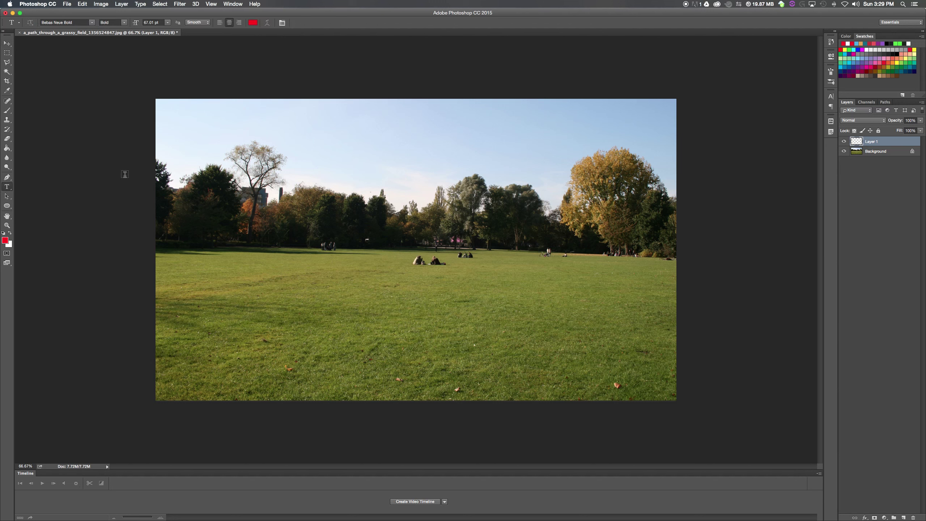
pyautogui.click(309, 145)
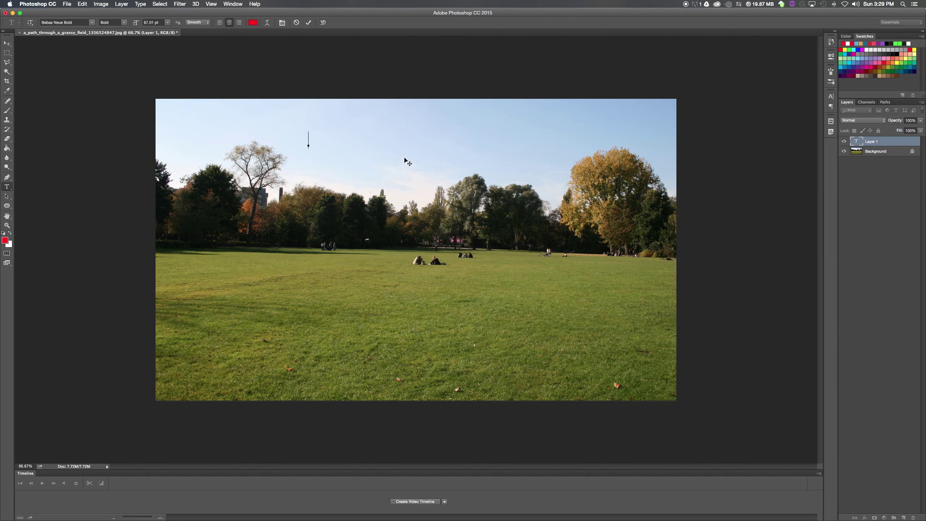
pyautogui.write('HELLO')
pyautogui.moveTo(324, 140); pyautogui.dragTo(254, 161)
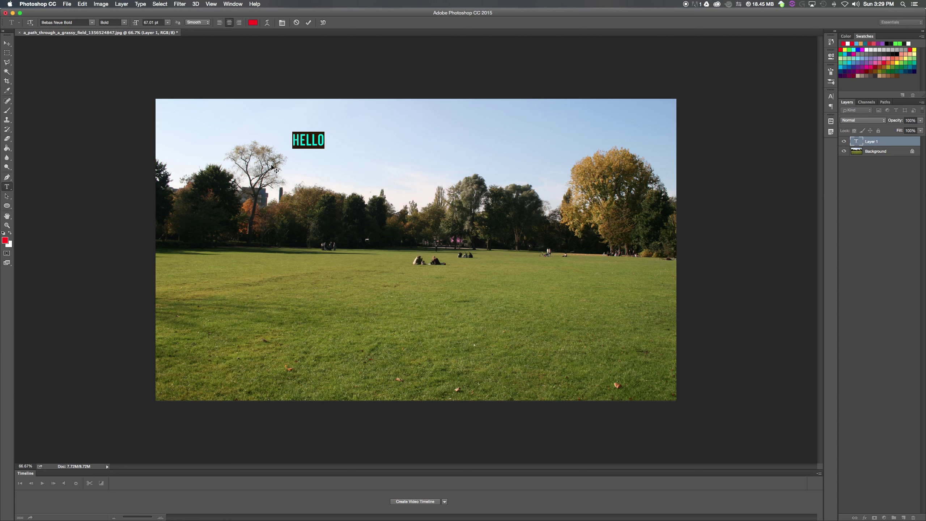
pyautogui.moveTo(321, 148); pyautogui.dragTo(277, 139)
pyautogui.click(321, 139)
pyautogui.moveTo(325, 141); pyautogui.dragTo(270, 144)
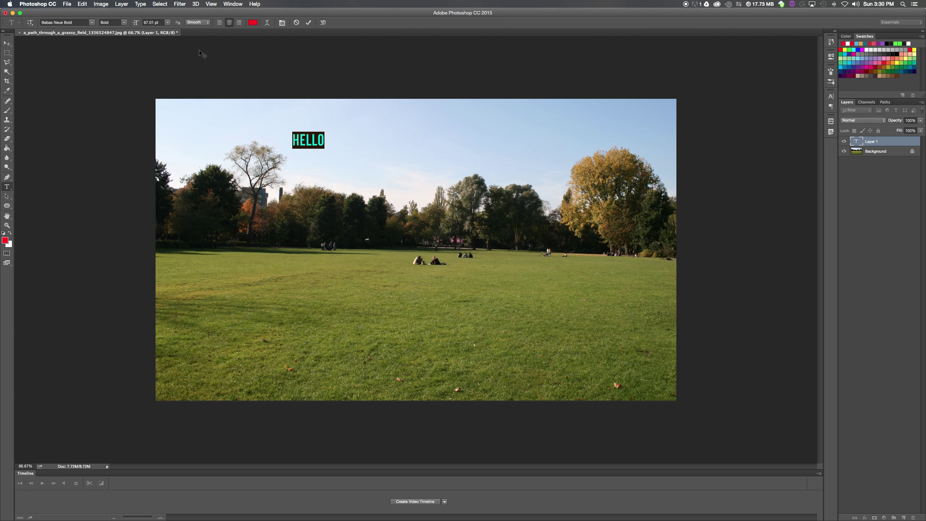
# - Try 120 and 72 pt sizes, then scrub HELLO's font size up to 311 pt
pyautogui.click(154, 23)
pyautogui.write('120')
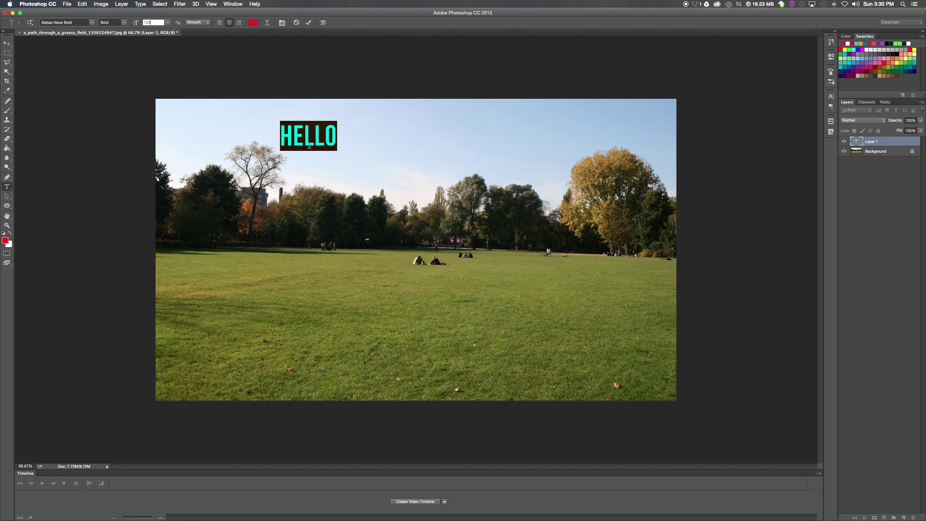
pyautogui.click(167, 22)
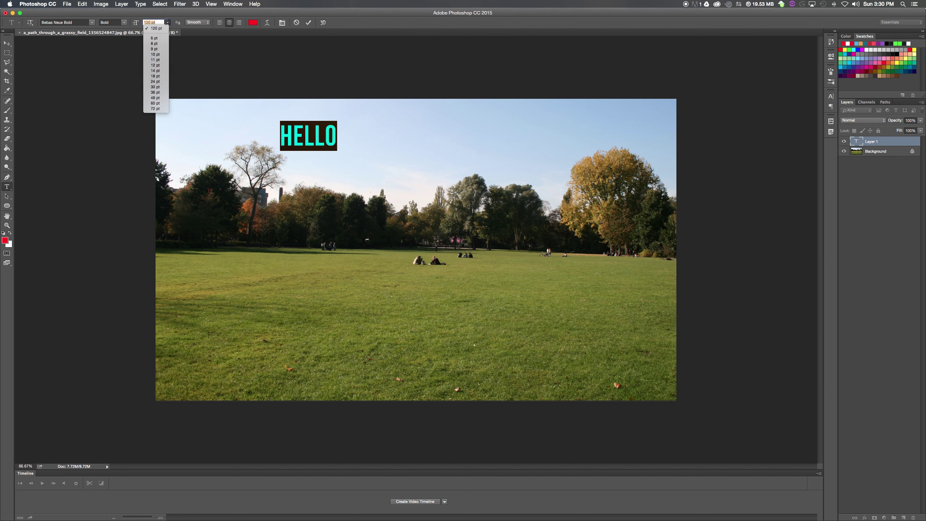
pyautogui.click(155, 109)
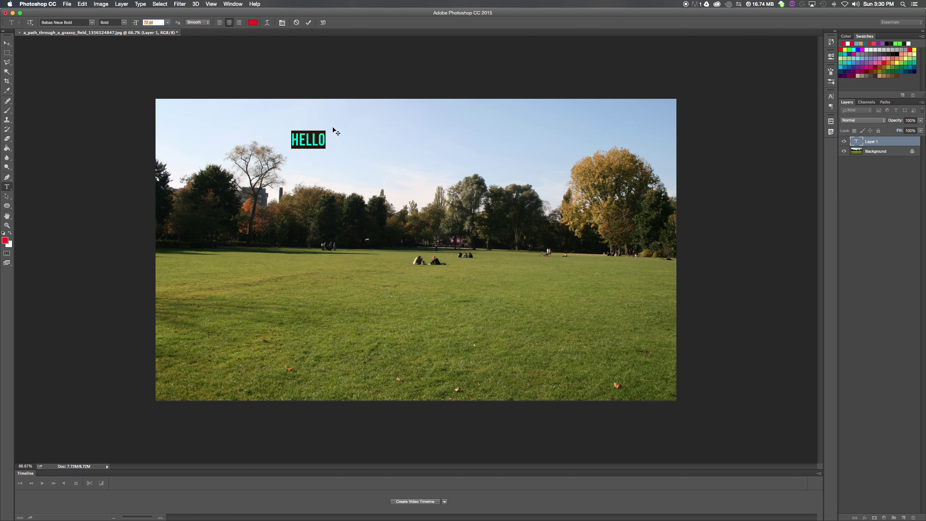
pyautogui.moveTo(325, 141); pyautogui.dragTo(274, 139)
pyautogui.moveTo(135, 24); pyautogui.dragTo(228, 36)
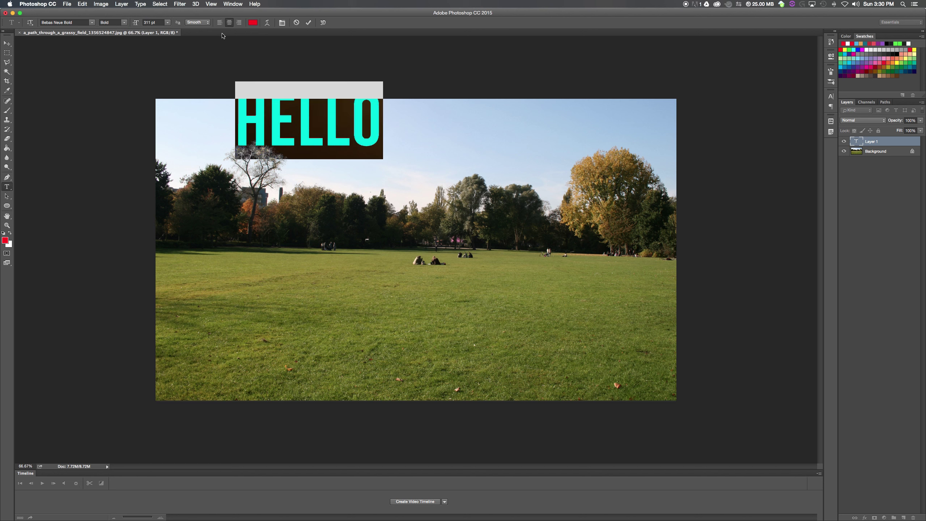
# - Commit the text and drag HELLO to the photo's centre, straddling the tree line and grass
pyautogui.click(8, 44)
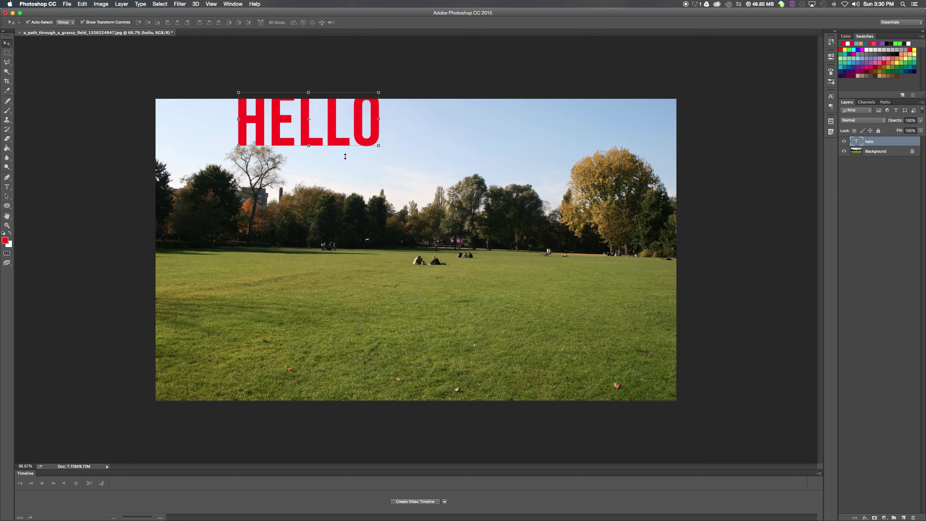
pyautogui.moveTo(303, 131); pyautogui.dragTo(416, 262)
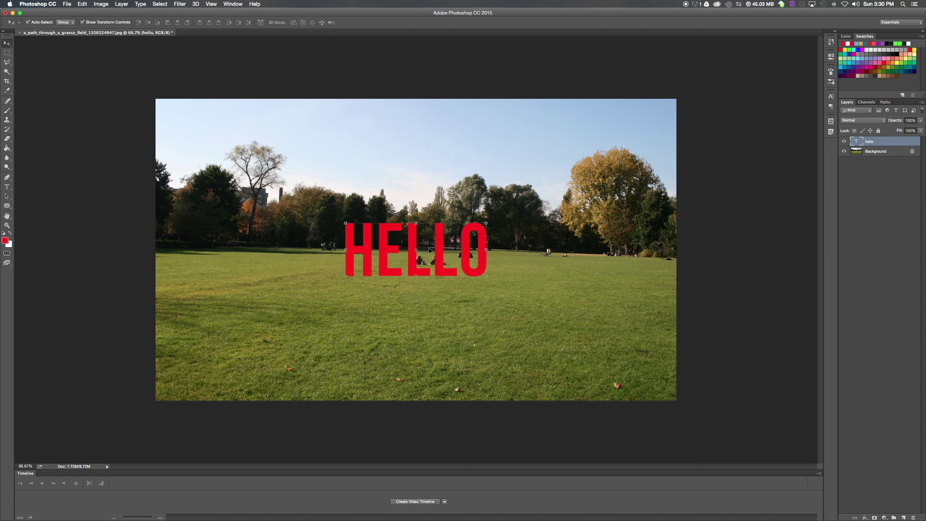
pyautogui.click(6, 187)
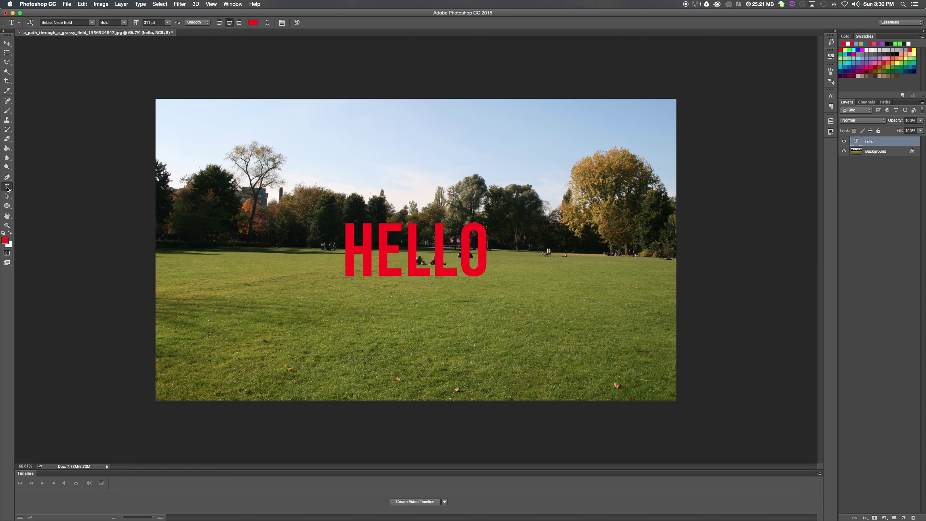
# - Enter editing on the HELLO text and select the whole word
pyautogui.click(412, 247)
pyautogui.moveTo(501, 265); pyautogui.dragTo(295, 251)
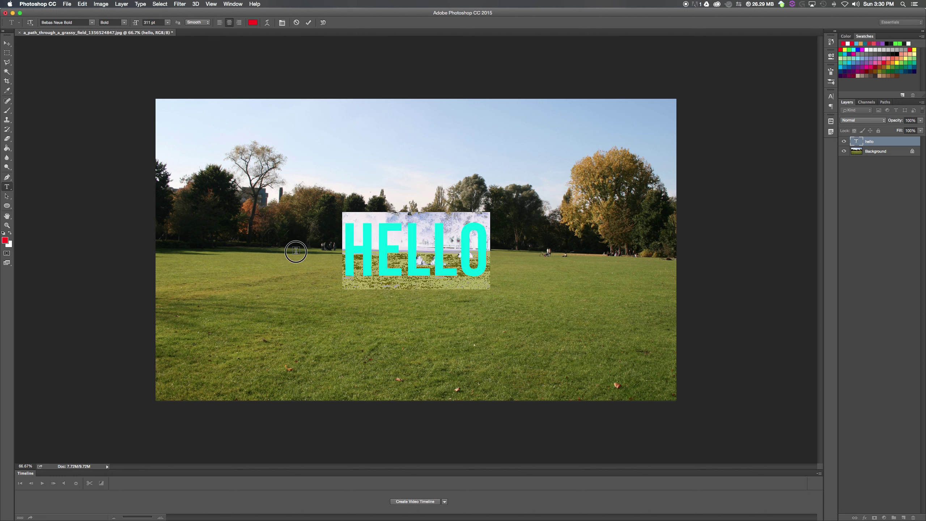
pyautogui.click(418, 254)
pyautogui.doubleClick(417, 254)
pyautogui.moveTo(504, 259); pyautogui.dragTo(432, 252)
pyautogui.click(432, 252)
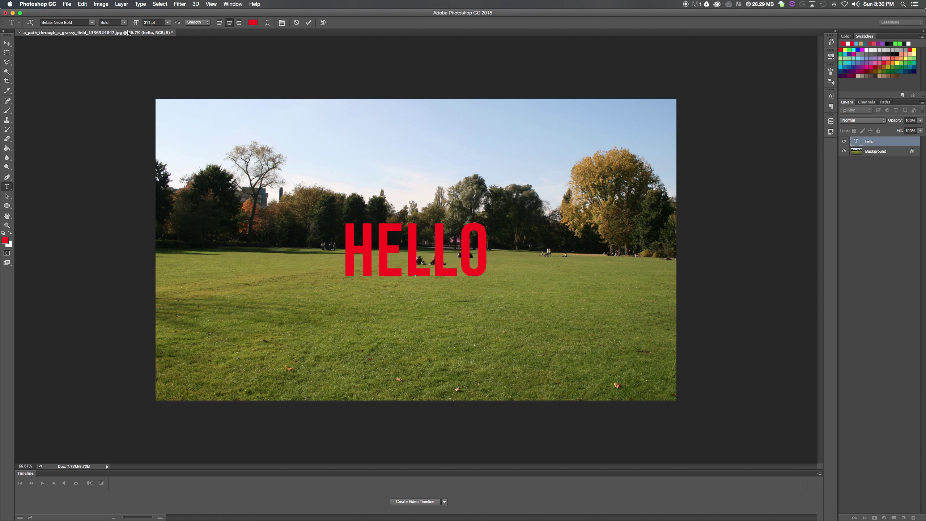
# - Pick a new font for HELLO and, after trying Regular and Thin, set it to Bold
pyautogui.click(92, 23)
pyautogui.click(77, 218)
pyautogui.doubleClick(478, 257)
pyautogui.click(124, 23)
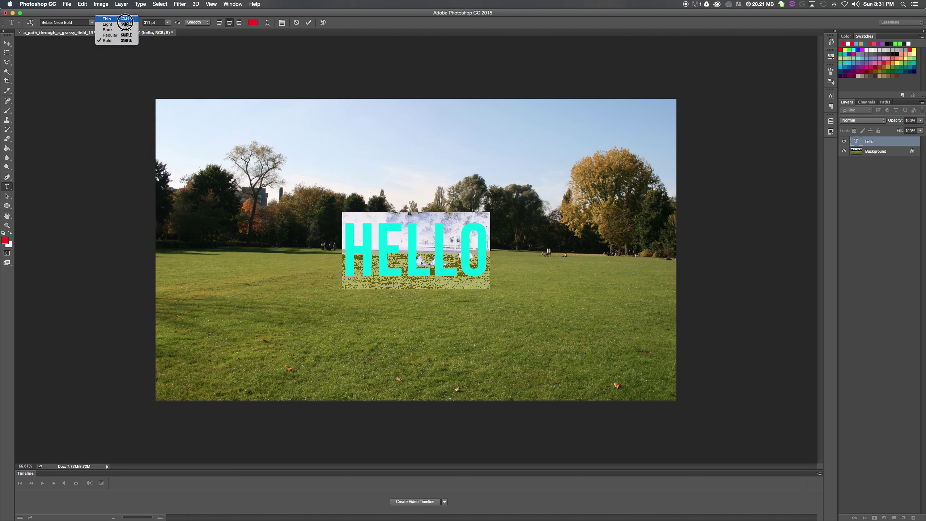
pyautogui.click(117, 35)
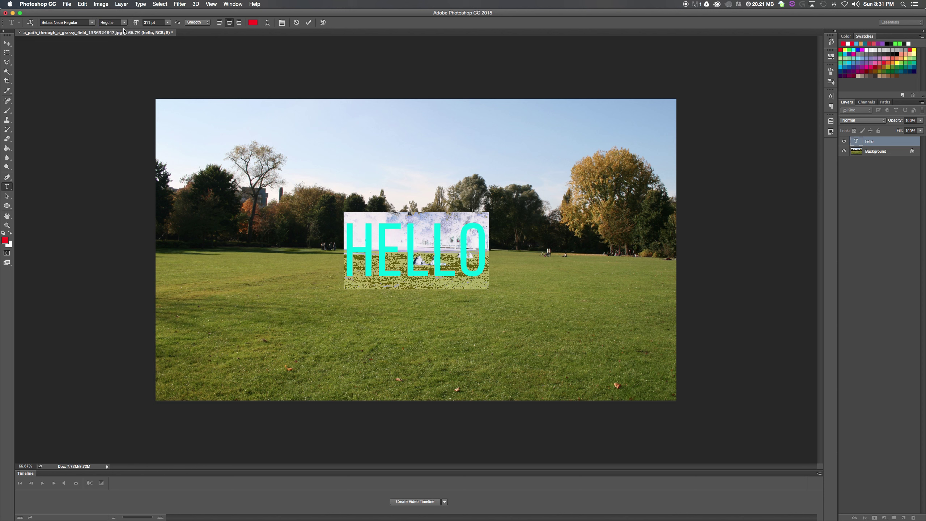
pyautogui.click(124, 23)
pyautogui.click(119, 21)
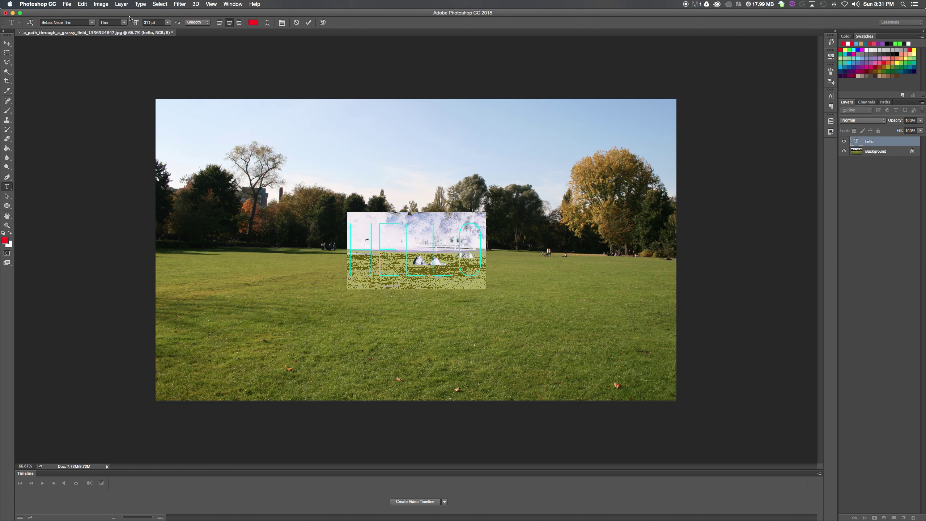
pyautogui.click(124, 23)
pyautogui.click(110, 23)
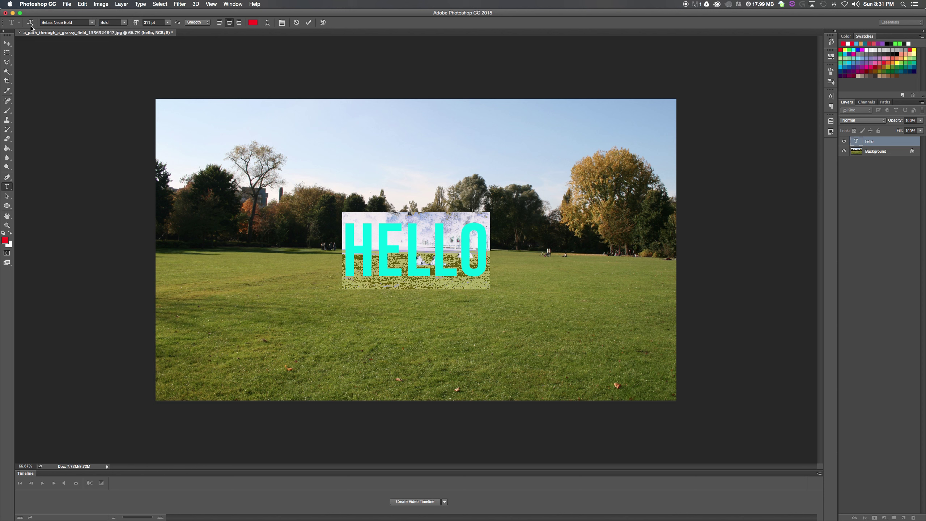
# - Keep HELLO centre-aligned after trying left and right, and choose blue #0668fc as its colour
pyautogui.click(220, 23)
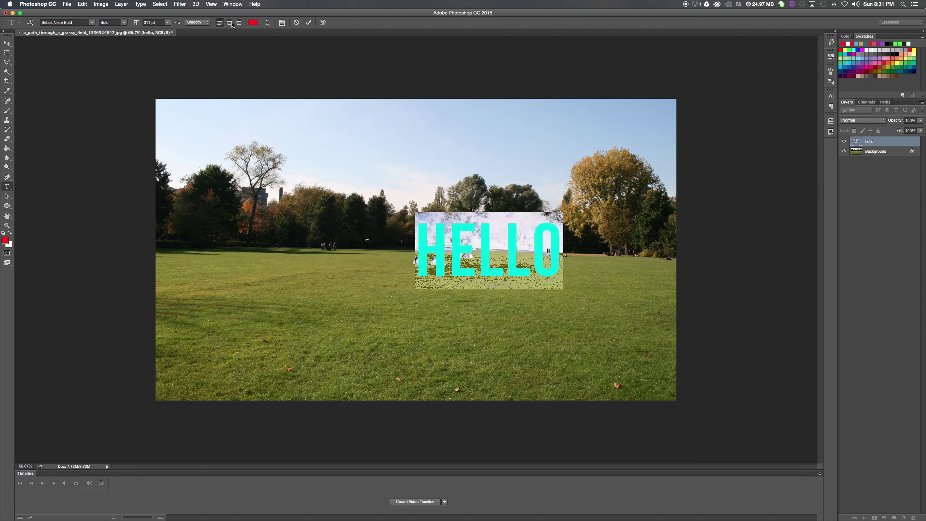
pyautogui.click(229, 23)
pyautogui.click(239, 23)
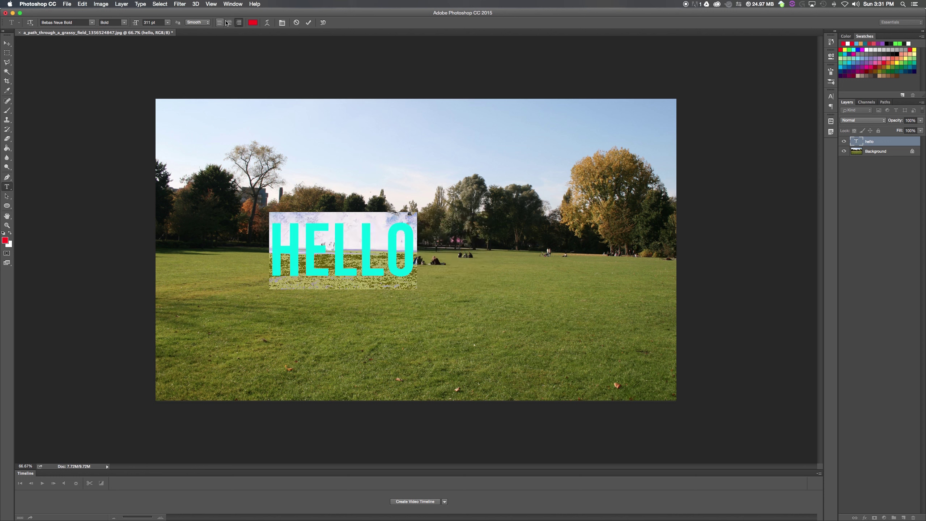
pyautogui.click(229, 23)
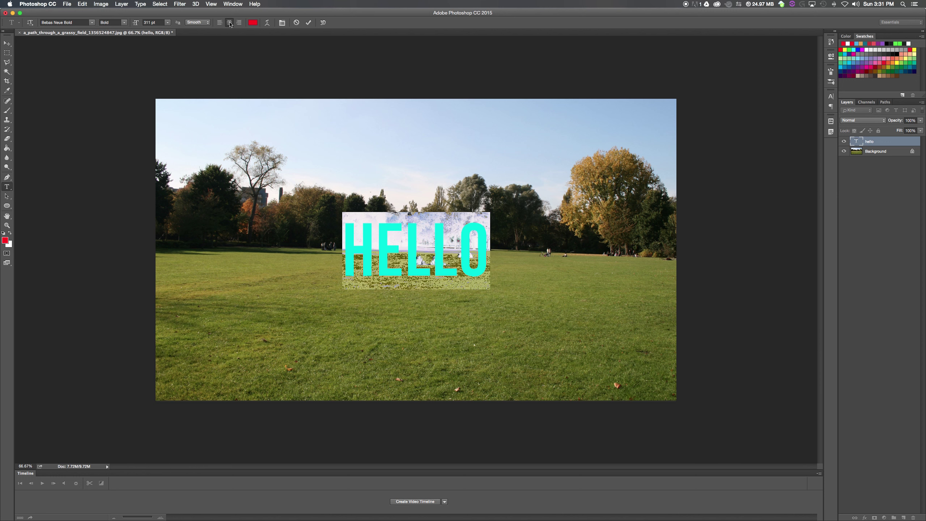
pyautogui.click(253, 22)
# - Colour HELLO blue and preview an Arc warp on it
pyautogui.click(421, 203)
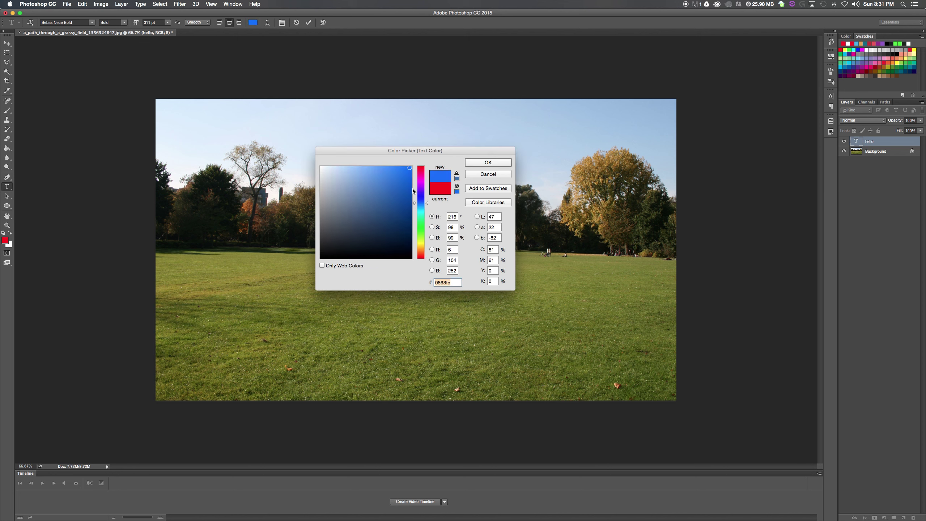
pyautogui.click(498, 165)
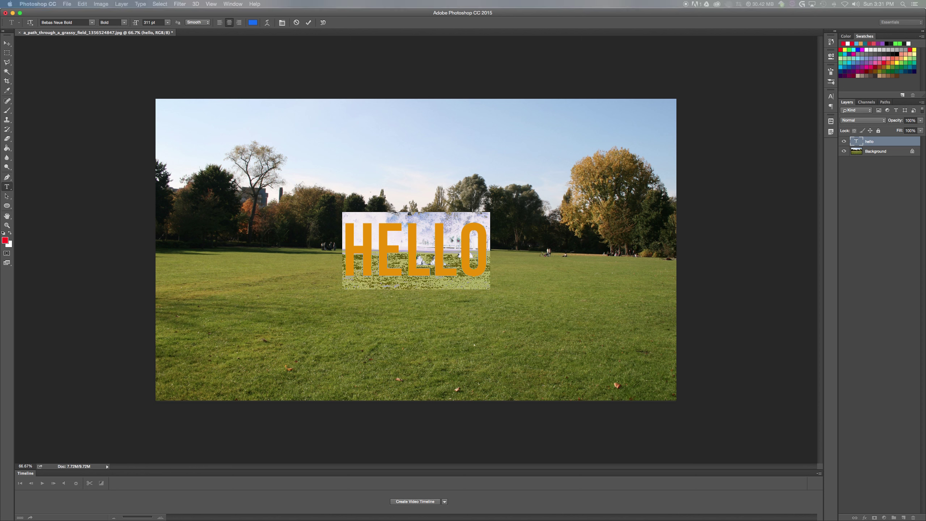
pyautogui.moveTo(451, 135); pyautogui.dragTo(264, 200)
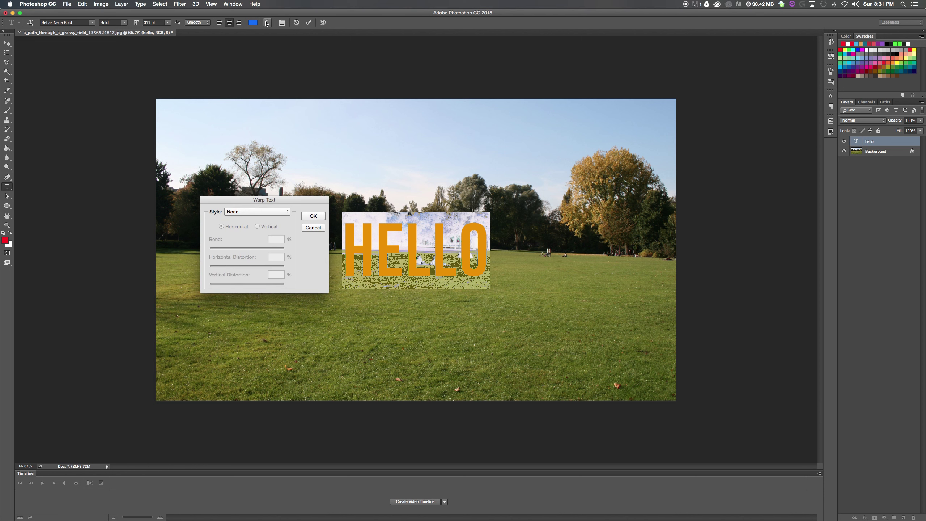
pyautogui.click(286, 212)
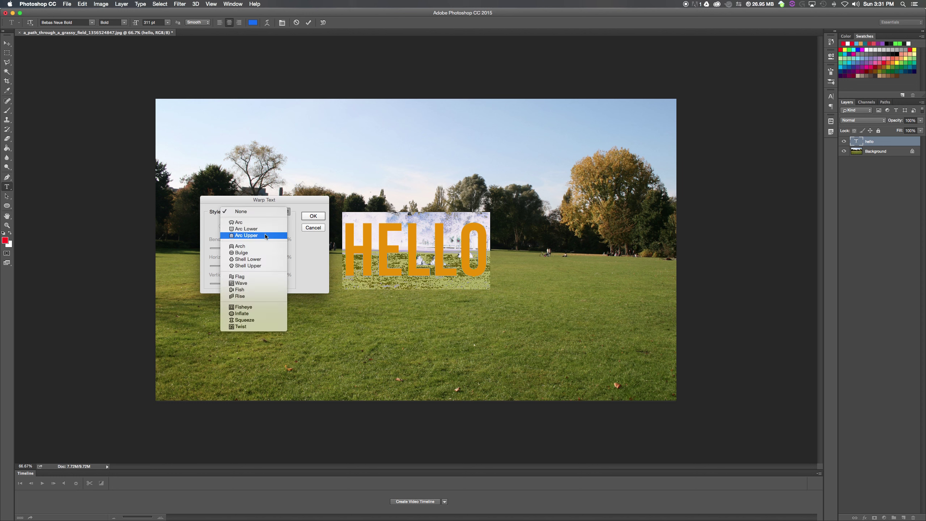
pyautogui.click(262, 224)
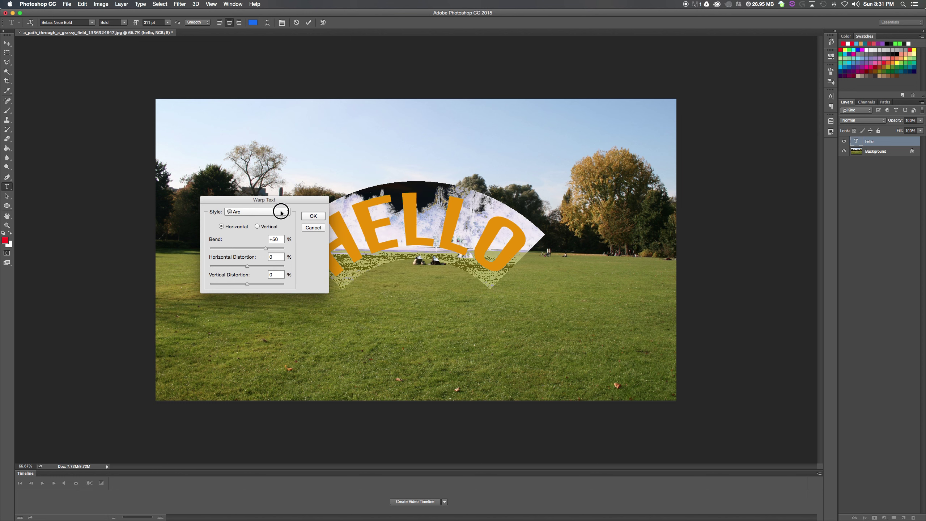
# - Preview a Flag warp, then leave HELLO unwarped with Style None and show the Character panel
pyautogui.click(283, 211)
pyautogui.press('Escape')
pyautogui.click(257, 211)
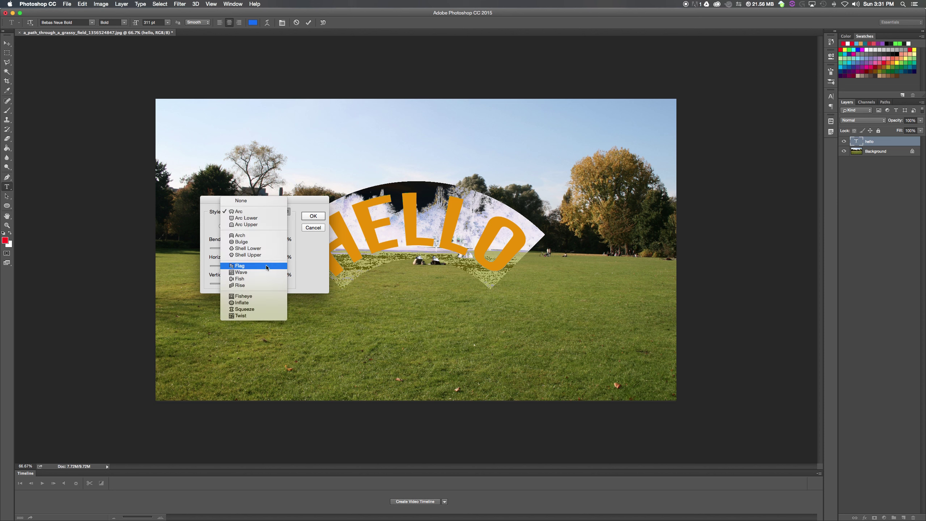
pyautogui.click(276, 248)
pyautogui.click(275, 213)
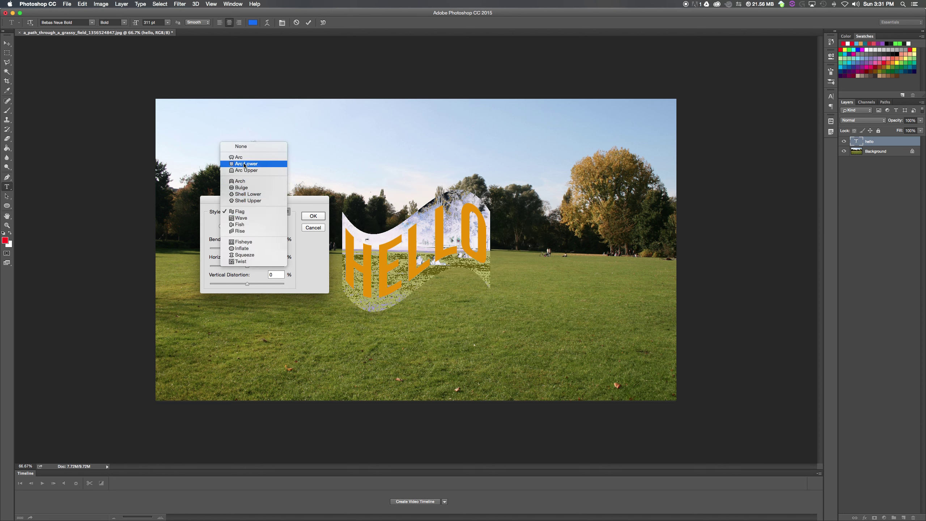
pyautogui.click(274, 146)
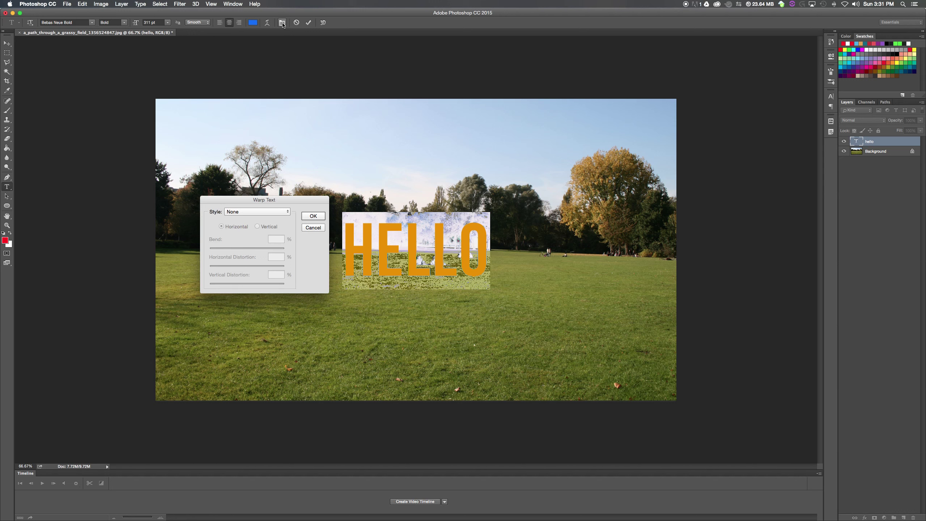
pyautogui.click(313, 217)
pyautogui.click(282, 23)
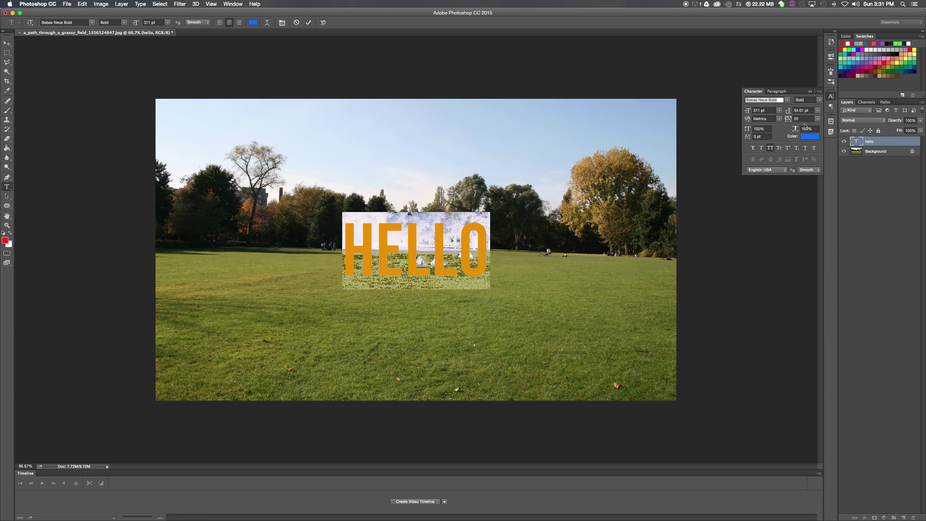
# - Commit the HELLO text and nudge it slightly sideways with the Move tool
pyautogui.click(811, 91)
pyautogui.click(435, 253)
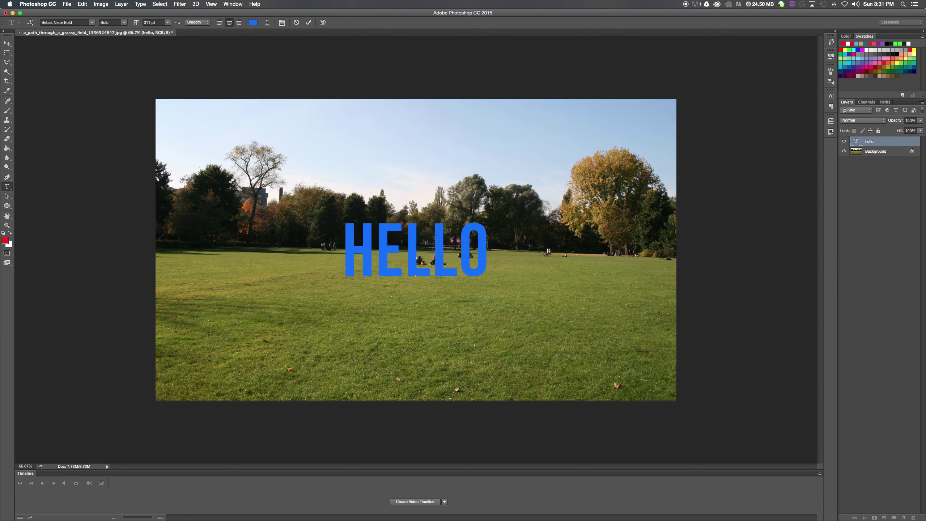
pyautogui.press('Escape')
pyautogui.click(7, 44)
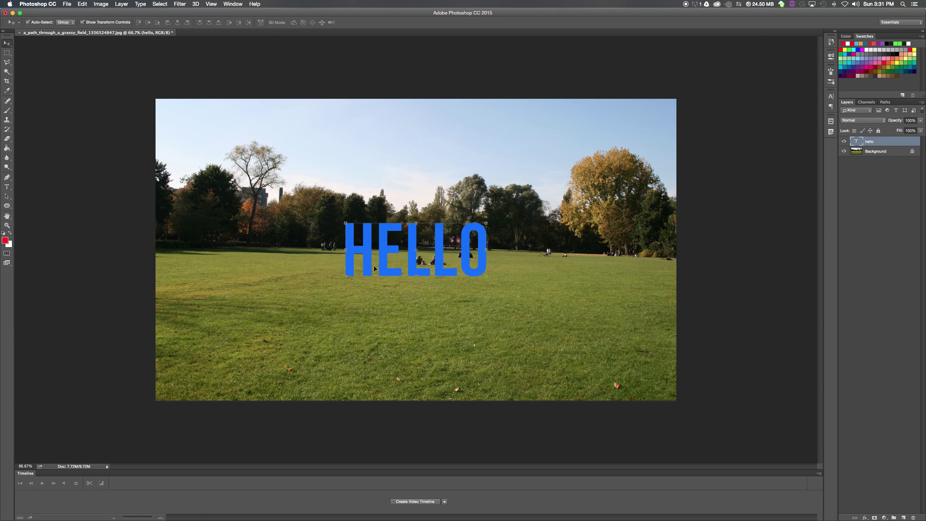
pyautogui.moveTo(408, 260)
pyautogui.mouseDown()
pyautogui.moveTo(429, 260)
pyautogui.moveTo(403, 260)
pyautogui.mouseUp()
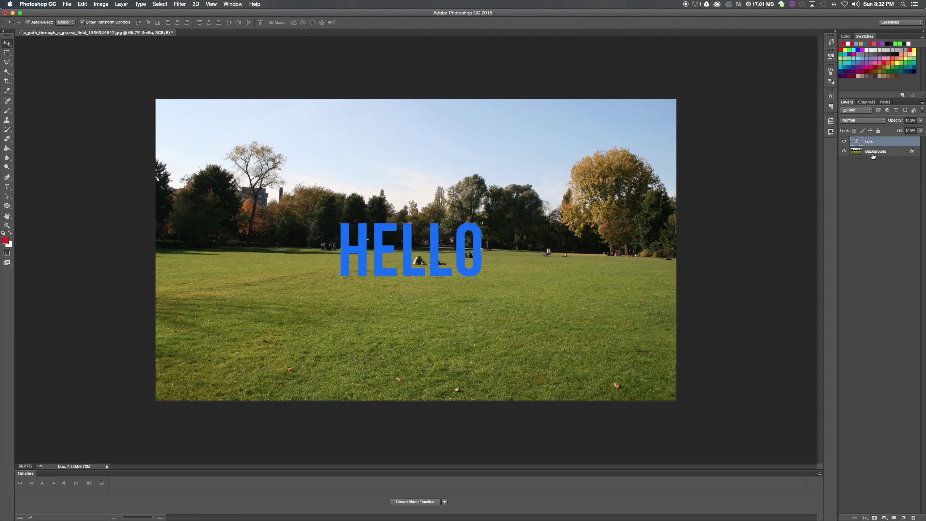
# - Delete the hello text layer, leaving only the Background layer
pyautogui.click(874, 156)
pyautogui.click(872, 143)
pyautogui.moveTo(868, 141); pyautogui.dragTo(914, 517)
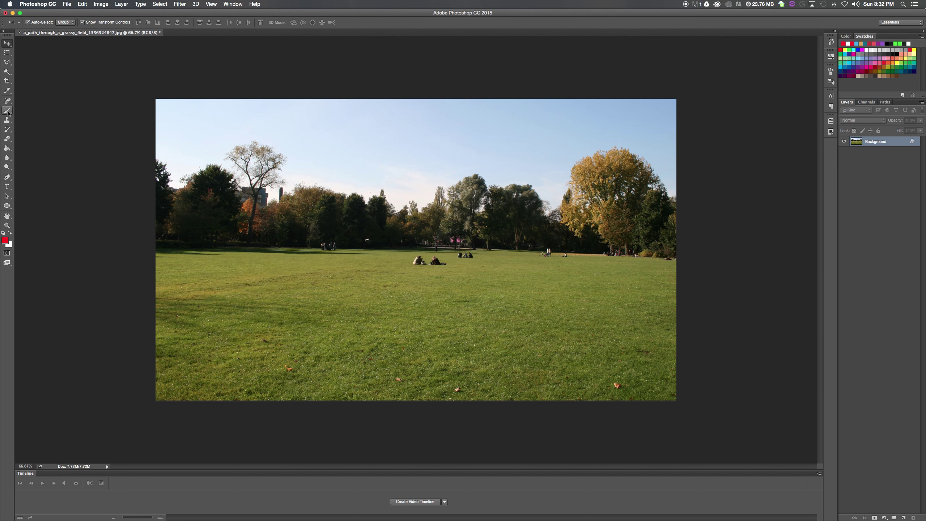
pyautogui.click(6, 41)
pyautogui.click(7, 53)
pyautogui.moveTo(384, 247); pyautogui.dragTo(533, 335)
pyautogui.moveTo(229, 175); pyautogui.dragTo(266, 290)
pyautogui.moveTo(388, 120); pyautogui.dragTo(450, 172)
pyautogui.moveTo(494, 202); pyautogui.dragTo(503, 206)
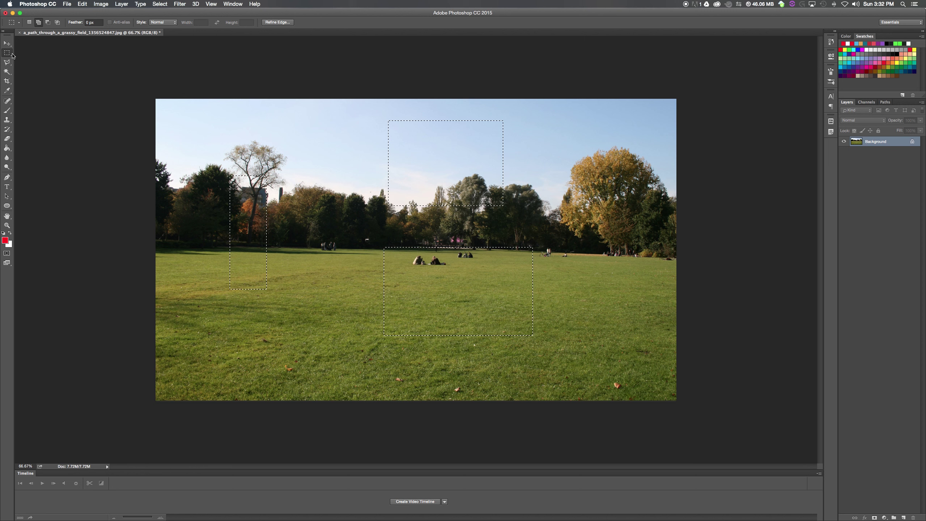
pyautogui.press('v')
pyautogui.moveTo(251, 233); pyautogui.dragTo(300, 227)
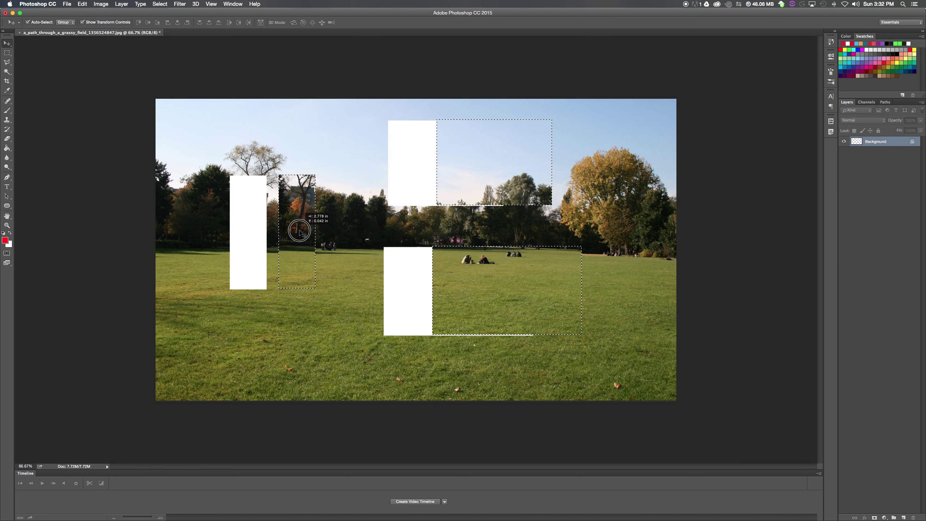
pyautogui.press('super+z')
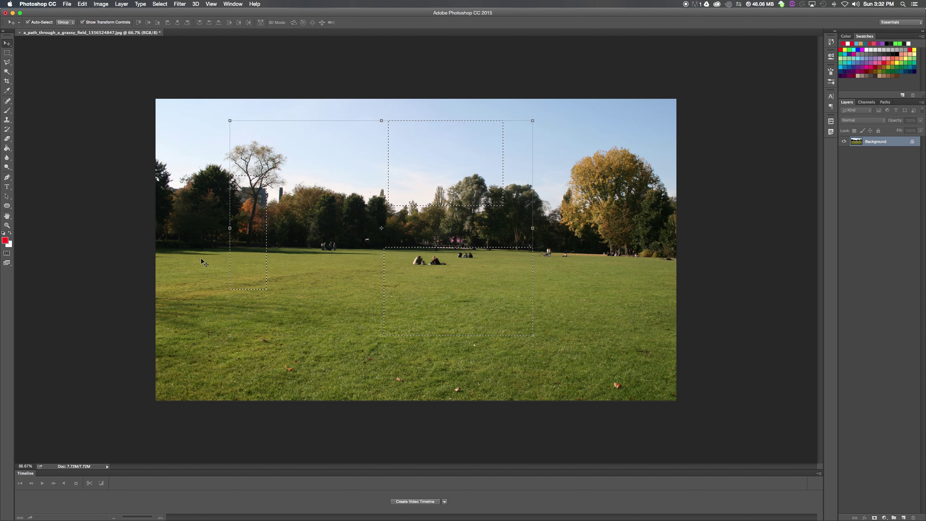
pyautogui.click(159, 4)
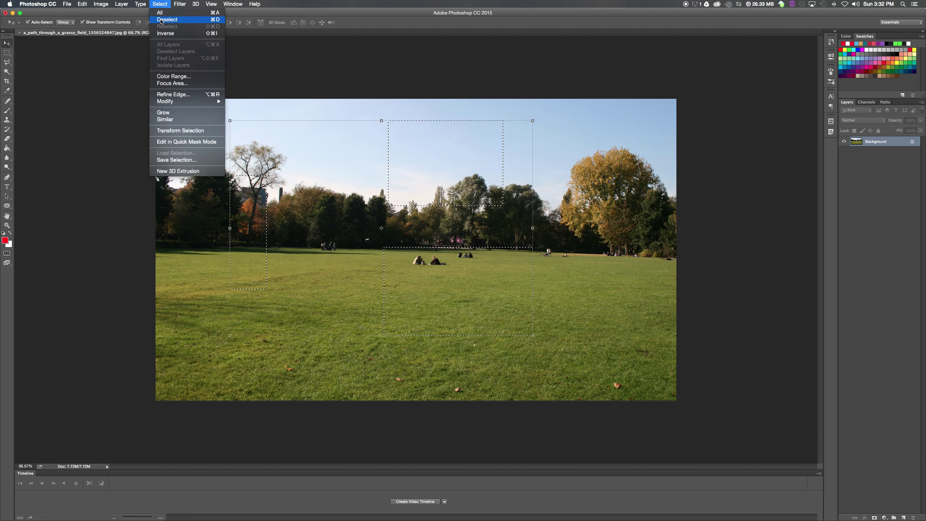
pyautogui.click(161, 20)
pyautogui.click(7, 53)
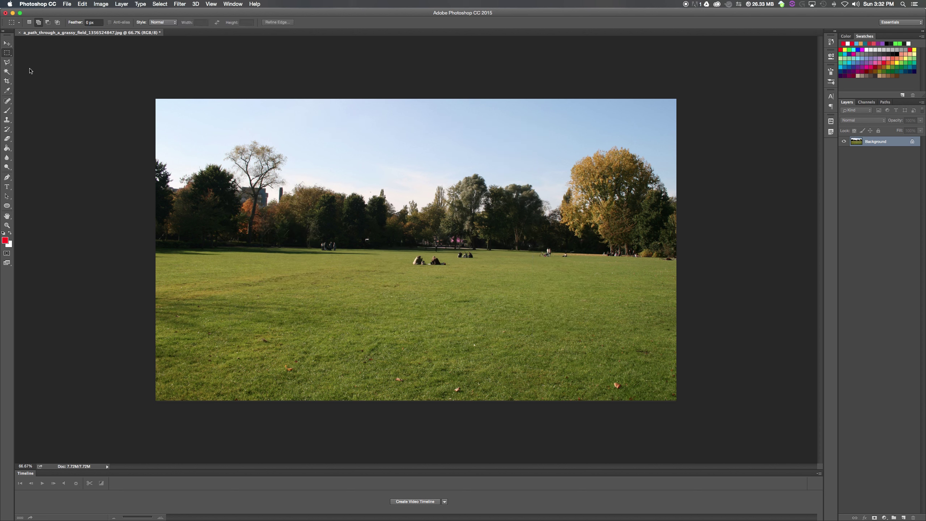
pyautogui.moveTo(374, 168); pyautogui.dragTo(473, 240)
pyautogui.moveTo(348, 267); pyautogui.dragTo(473, 344)
pyautogui.moveTo(207, 190); pyautogui.dragTo(282, 299)
pyautogui.press('v')
pyautogui.moveTo(225, 231); pyautogui.dragTo(260, 205)
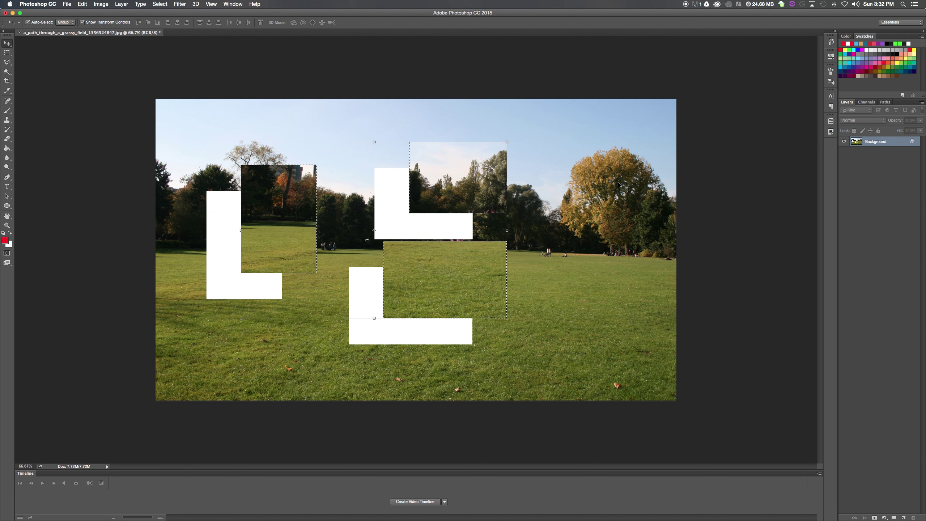
pyautogui.press('super')
pyautogui.press('super+alt+z')
pyautogui.press('super+alt+z')
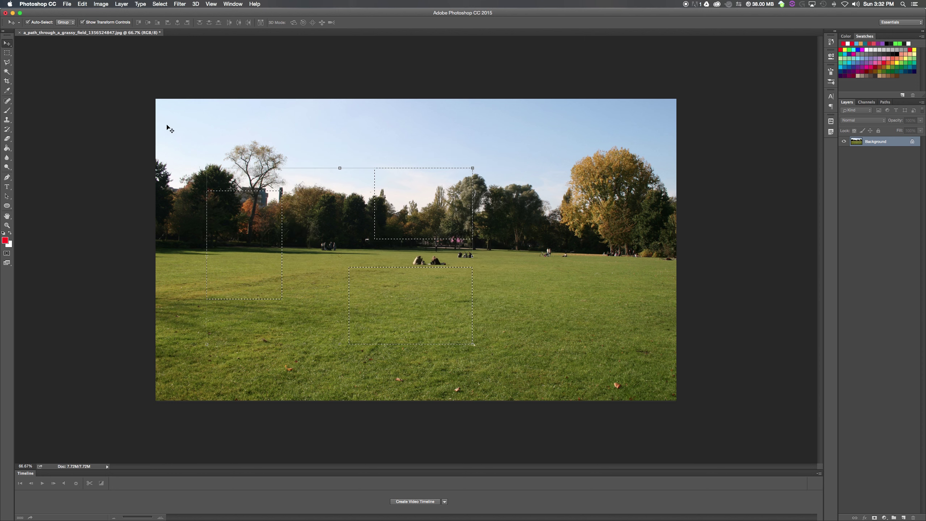
pyautogui.click(160, 4)
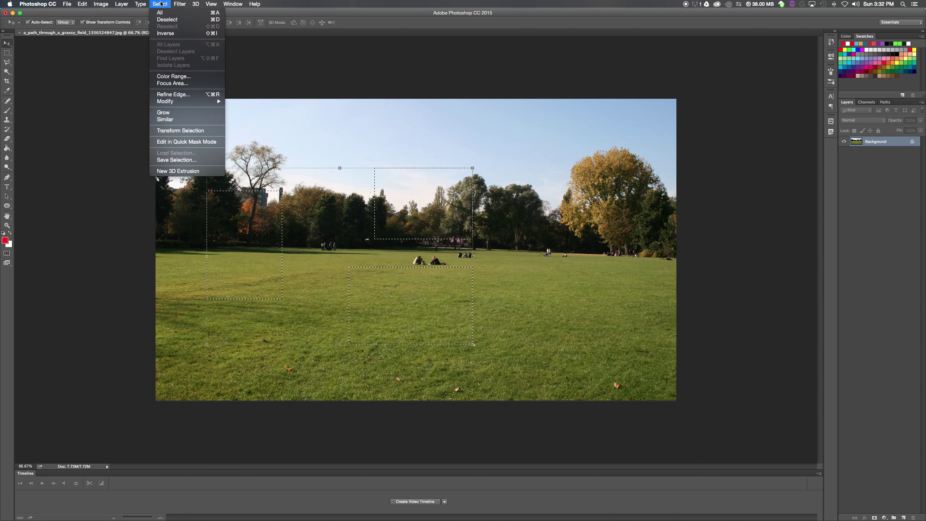
pyautogui.click(171, 20)
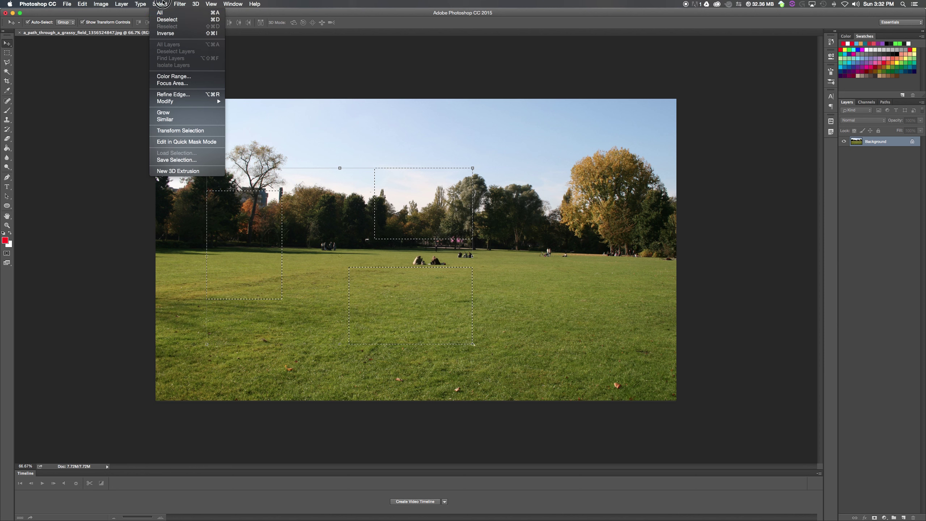
pyautogui.click(166, 19)
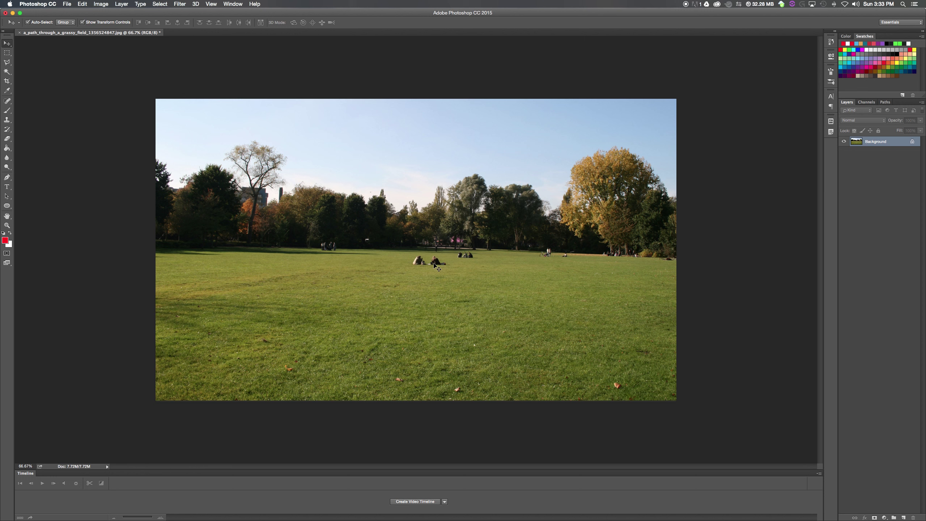
# - Draw a polygonal lasso selection around the people on the grass
pyautogui.click(8, 63)
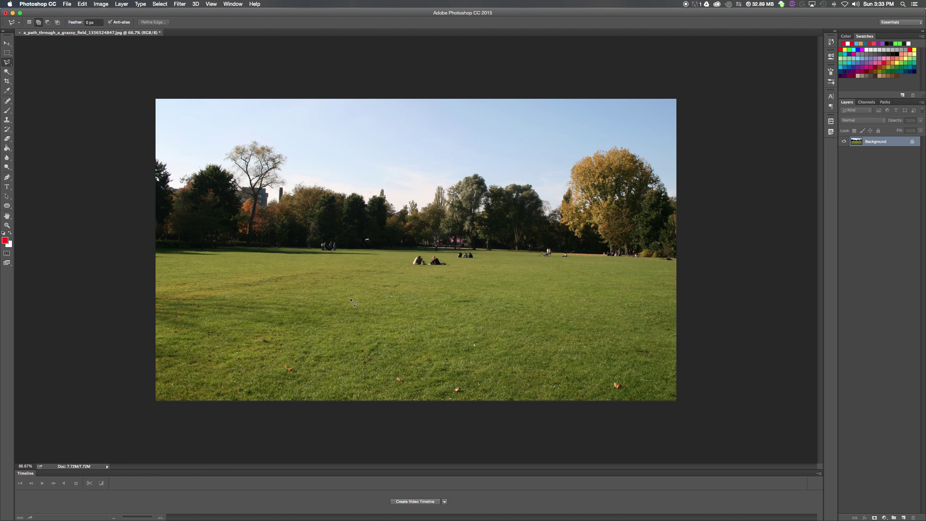
pyautogui.click(378, 266)
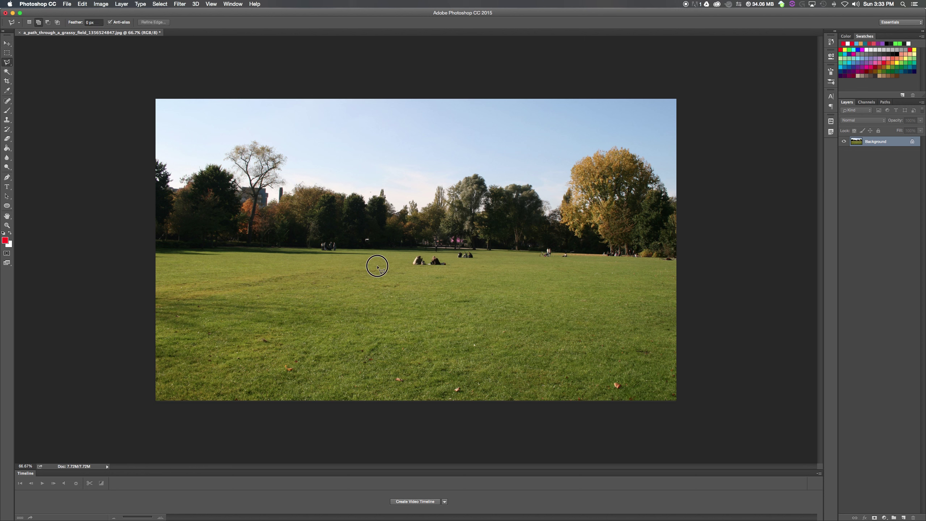
pyautogui.click(456, 260)
pyautogui.click(467, 272)
pyautogui.click(355, 279)
pyautogui.click(378, 268)
# - Shift the selected patch up and right, then undo the move and deselect
pyautogui.click(7, 43)
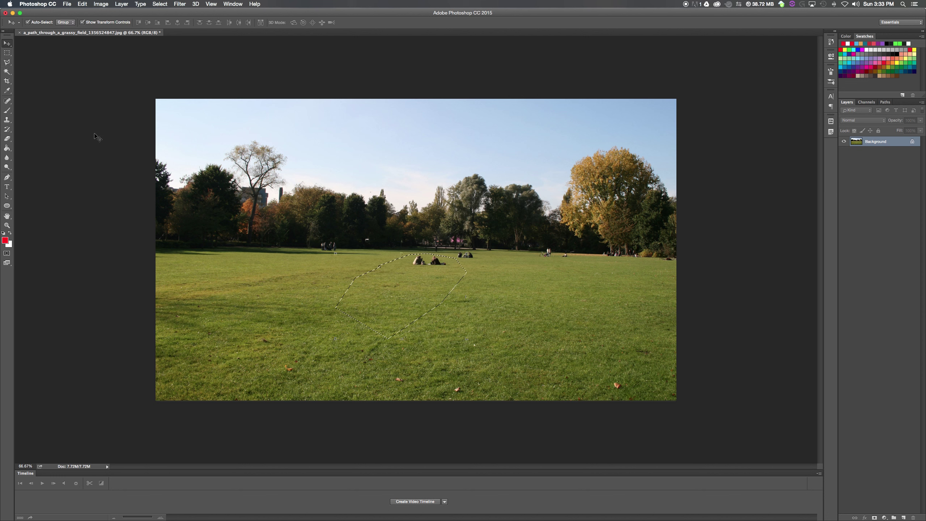
pyautogui.moveTo(409, 313); pyautogui.dragTo(442, 298)
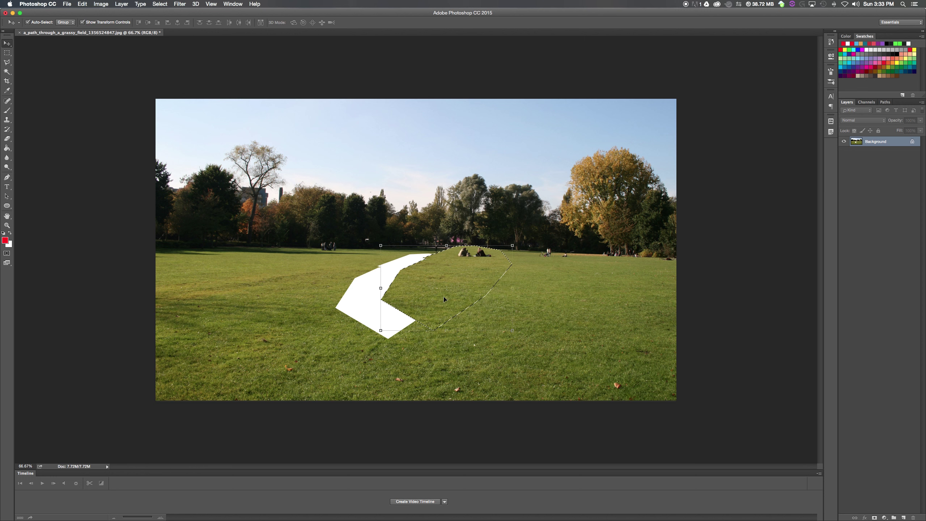
pyautogui.press('super+z')
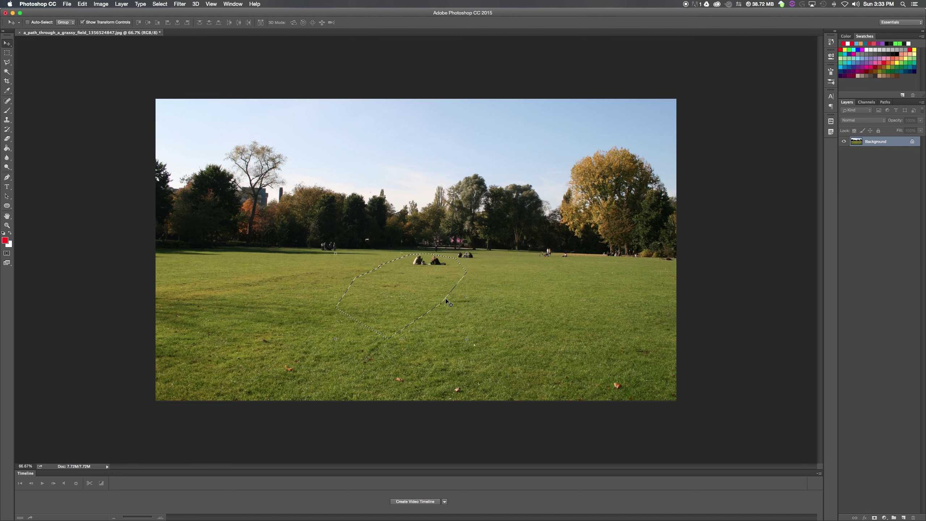
pyautogui.press('super+d')
# - Try a Magic Wand selection of the sky at tolerance 15
pyautogui.click(7, 72)
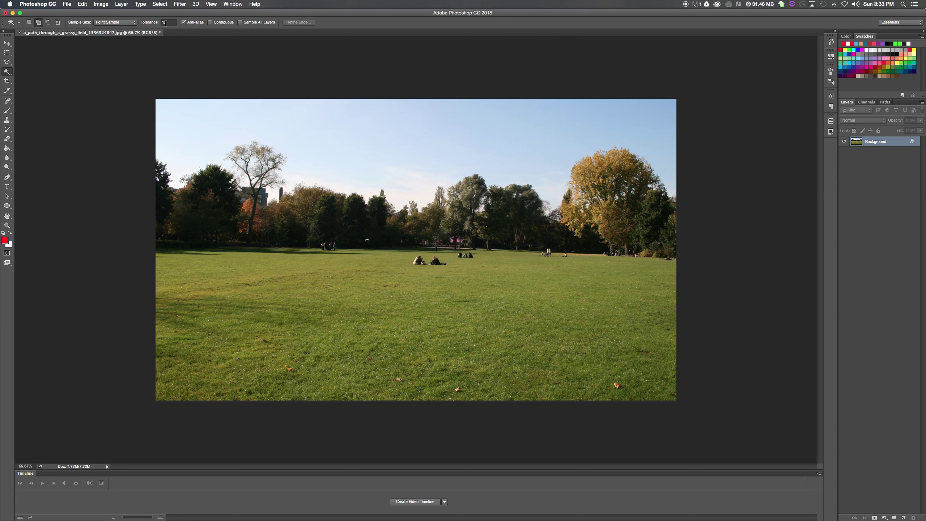
pyautogui.click(168, 23)
pyautogui.click(392, 149)
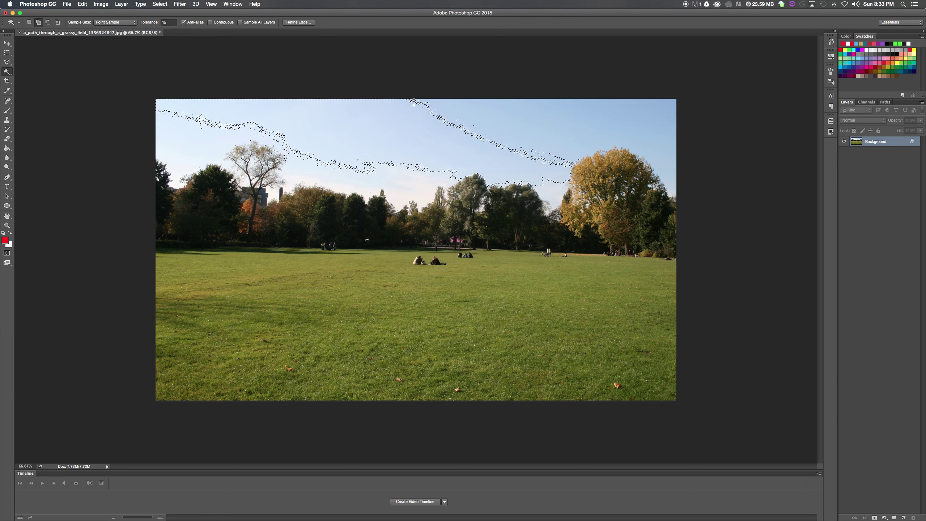
# - Set tolerance to 50 and reselect the whole sky above the trees
pyautogui.click(166, 22)
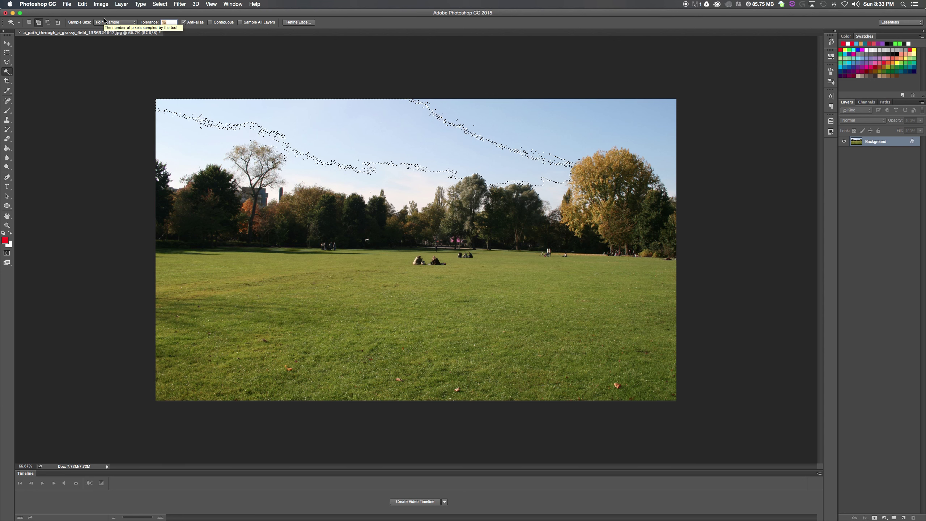
pyautogui.write('50')
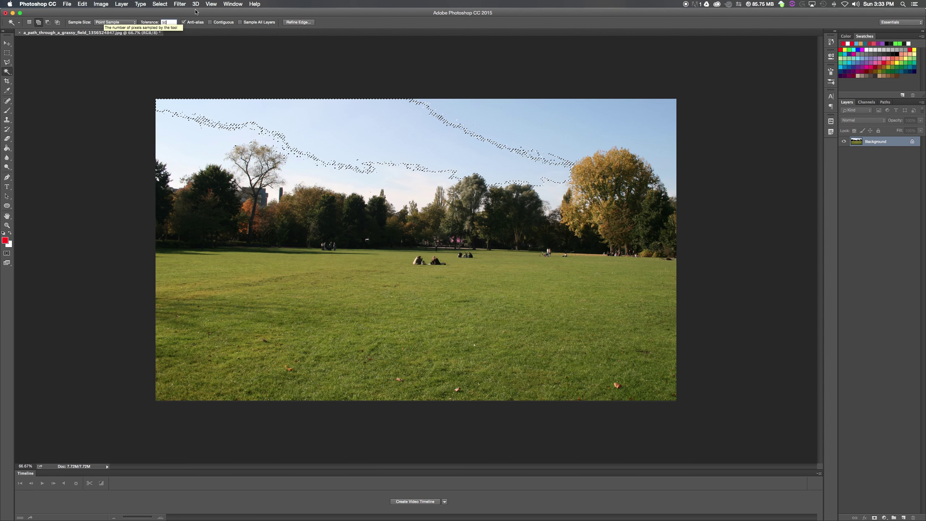
pyautogui.click(196, 4)
pyautogui.click(334, 17)
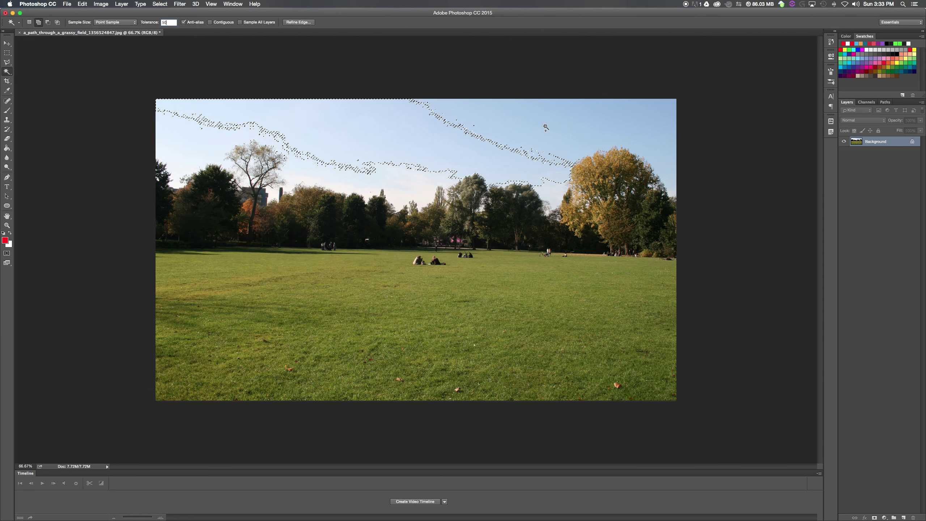
pyautogui.click(398, 180)
pyautogui.click(399, 180)
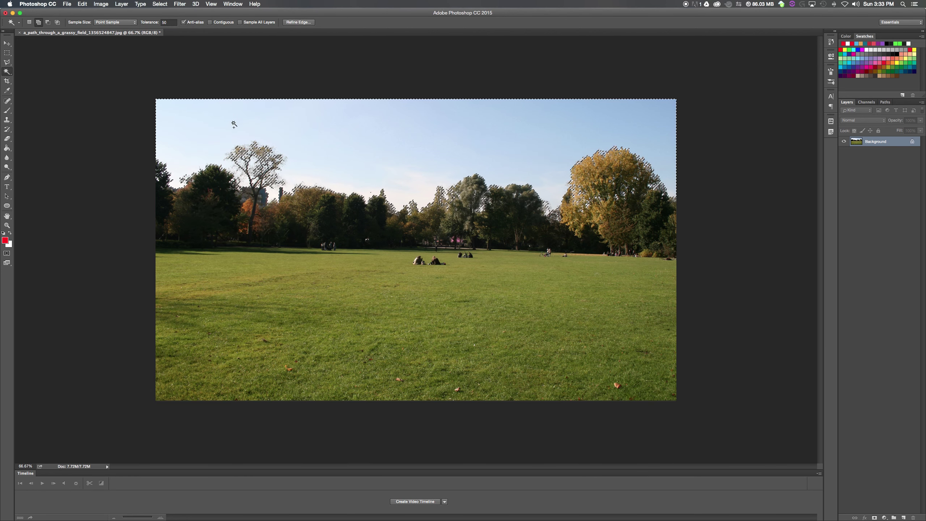
# - Drag the selected sky down over the field, undo the move, and deselect
pyautogui.click(7, 43)
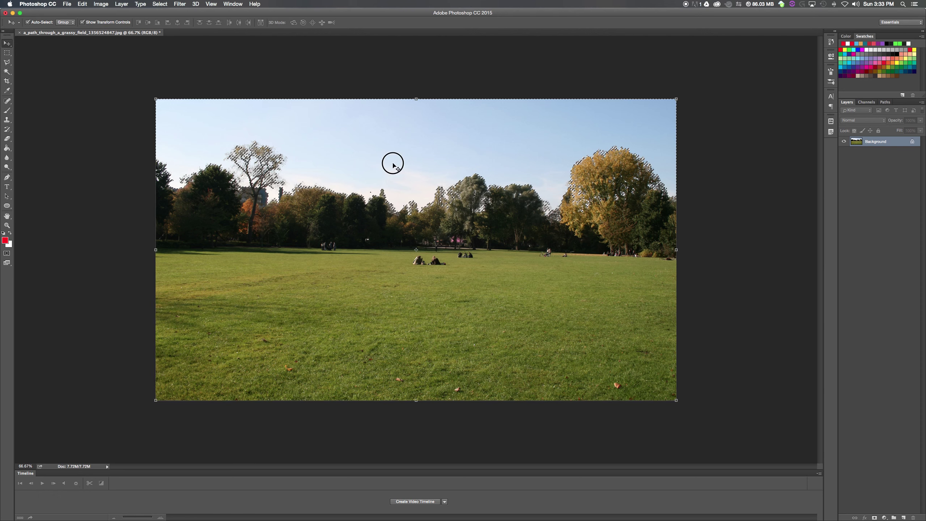
pyautogui.moveTo(393, 165); pyautogui.dragTo(394, 275)
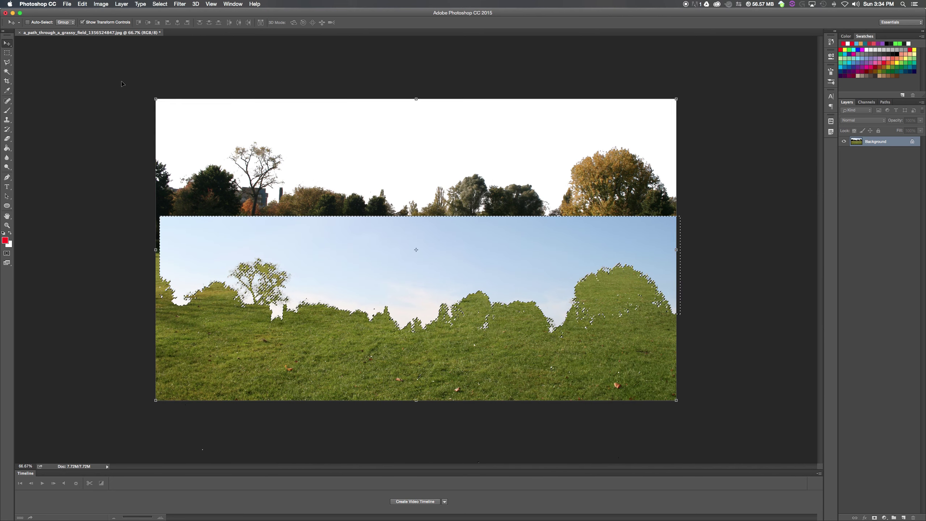
pyautogui.press('super+z')
pyautogui.click(160, 4)
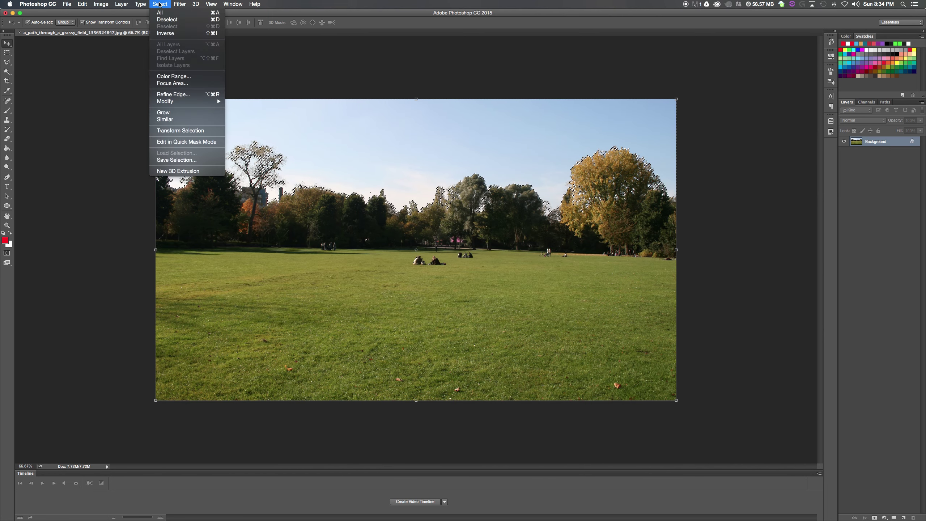
pyautogui.click(166, 20)
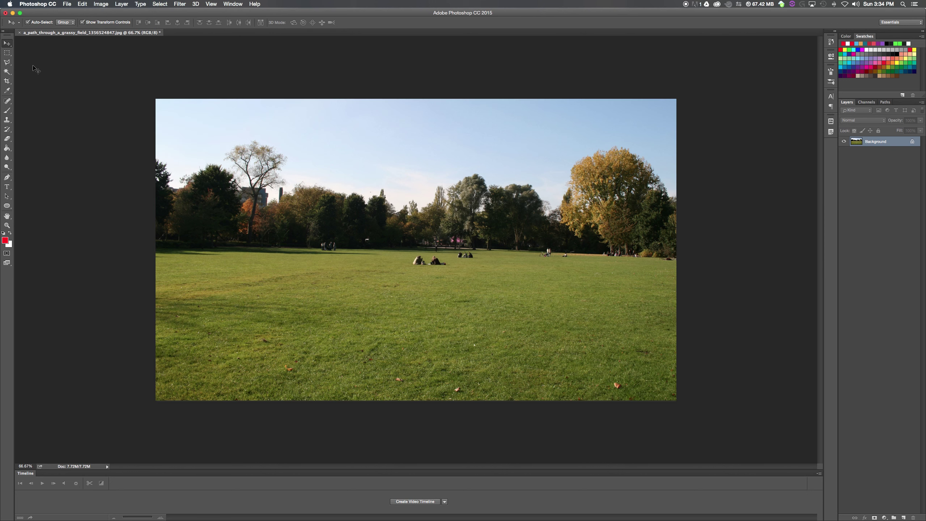
pyautogui.click(6, 81)
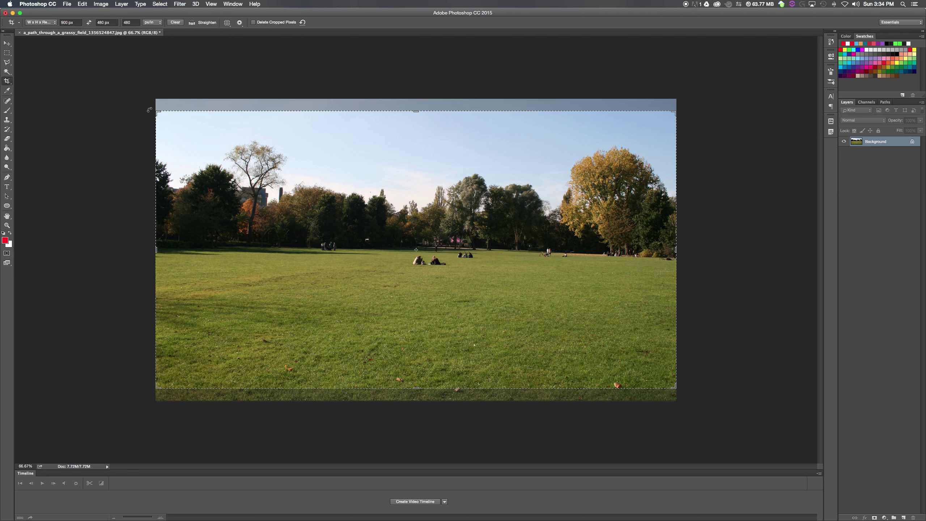
pyautogui.moveTo(157, 112); pyautogui.dragTo(271, 173)
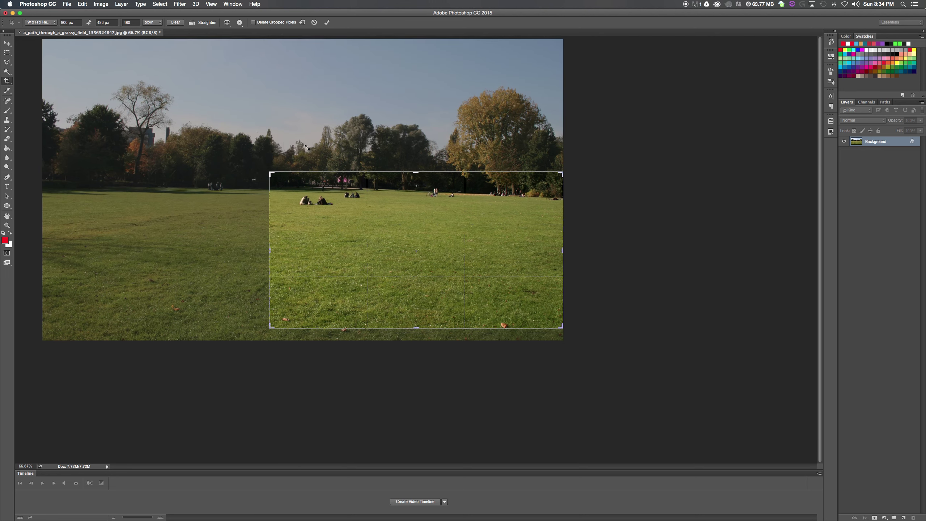
pyautogui.moveTo(307, 147); pyautogui.dragTo(308, 147)
pyautogui.moveTo(265, 178); pyautogui.dragTo(199, 135)
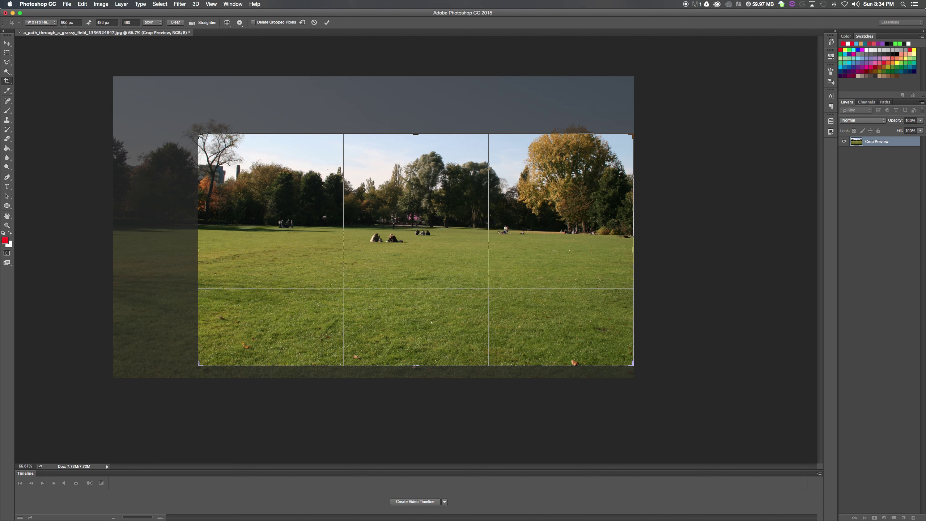
pyautogui.click(51, 22)
pyautogui.click(55, 22)
pyautogui.click(55, 23)
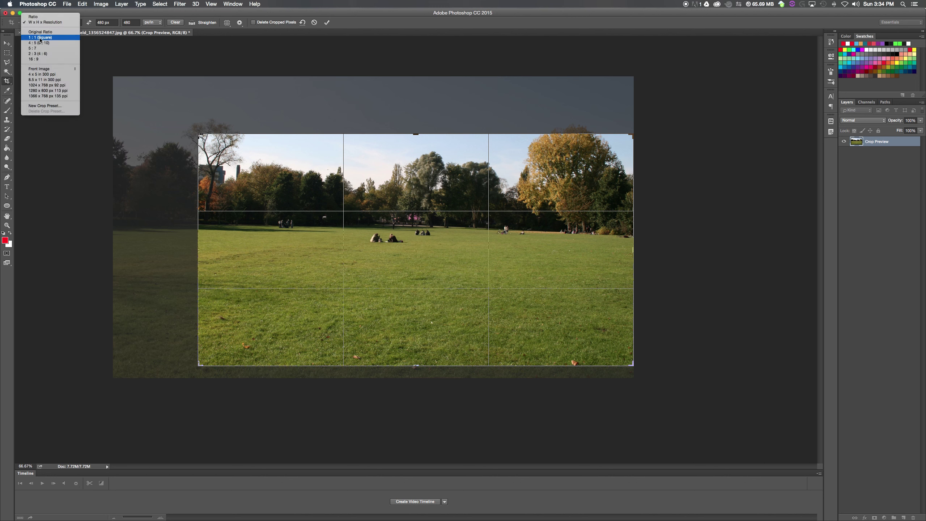
pyautogui.click(40, 32)
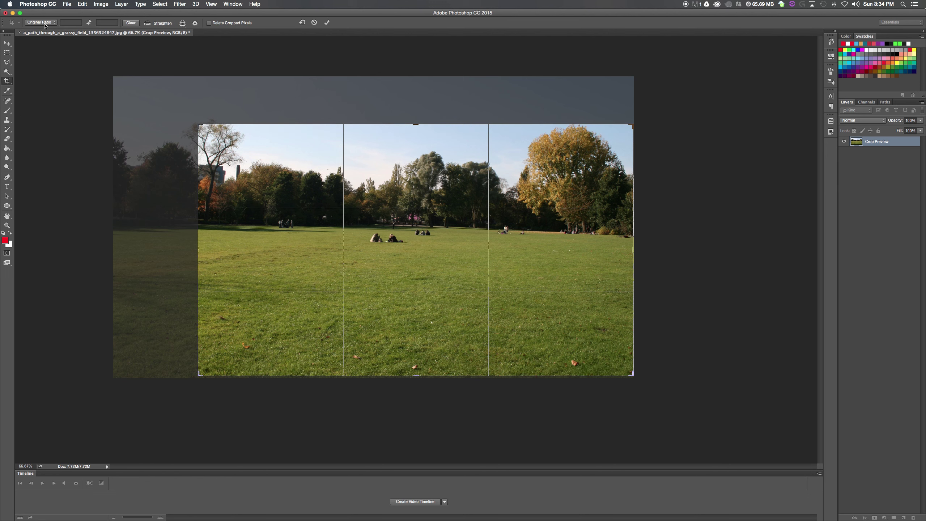
pyautogui.click(47, 23)
pyautogui.click(41, 27)
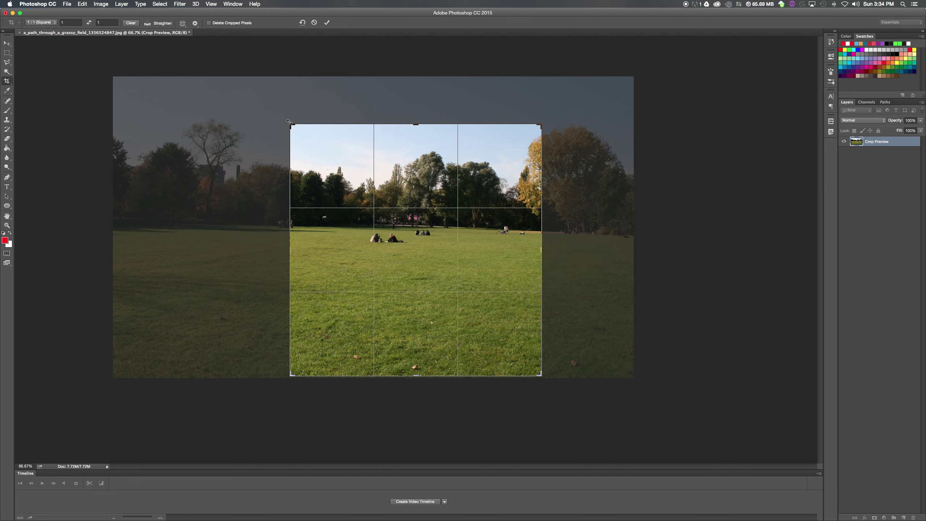
pyautogui.moveTo(288, 121); pyautogui.dragTo(243, 125)
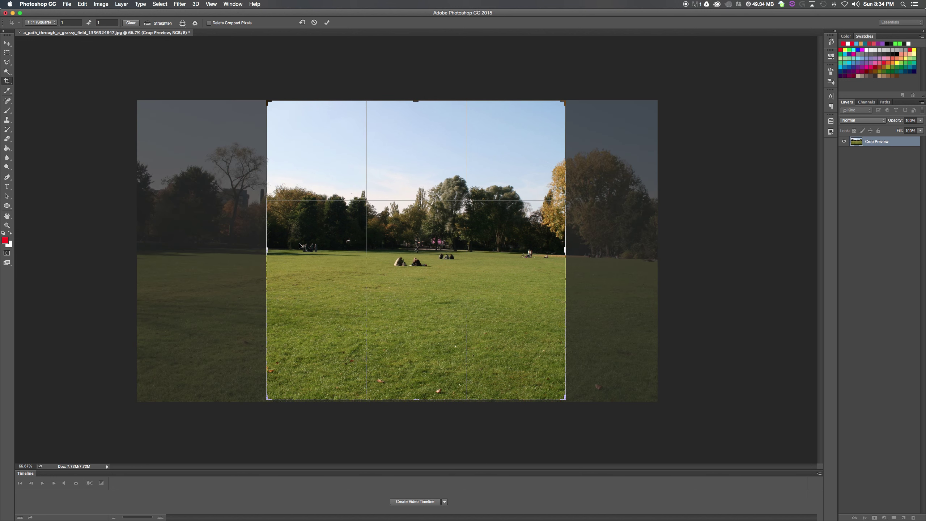
pyautogui.click(327, 23)
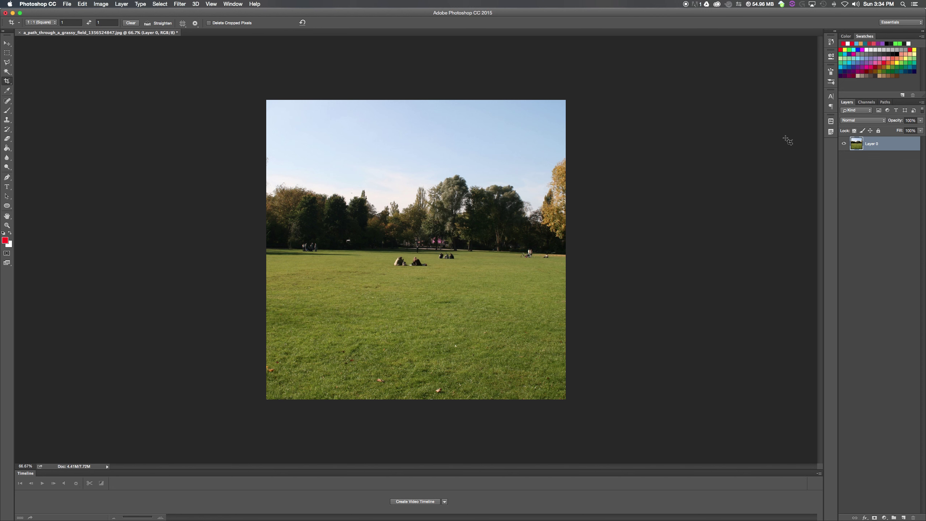
pyautogui.press('super')
pyautogui.press('super+z')
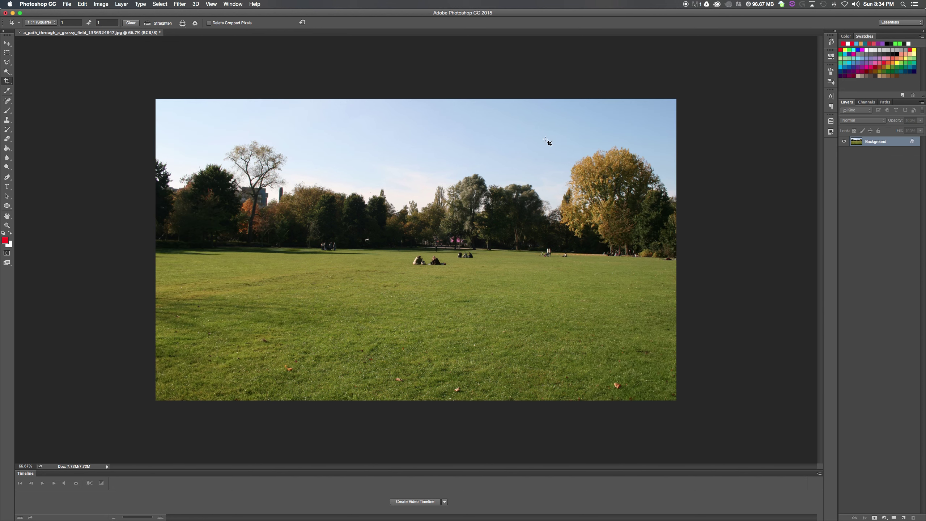
# - Sample the sky with the Eyedropper to make b9d3ee the foreground colour
pyautogui.click(7, 92)
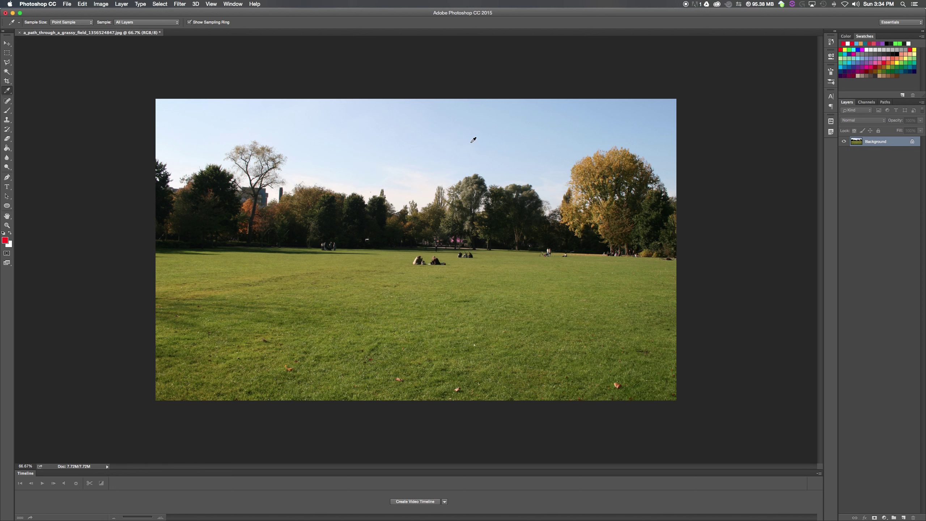
pyautogui.click(495, 136)
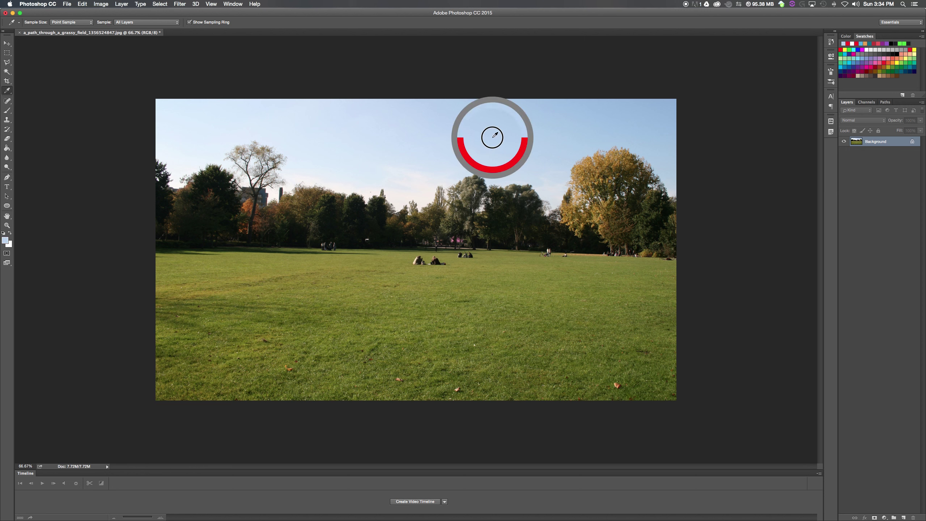
pyautogui.moveTo(495, 136)
pyautogui.mouseDown()
pyautogui.moveTo(474, 147)
pyautogui.moveTo(499, 140)
pyautogui.mouseUp()
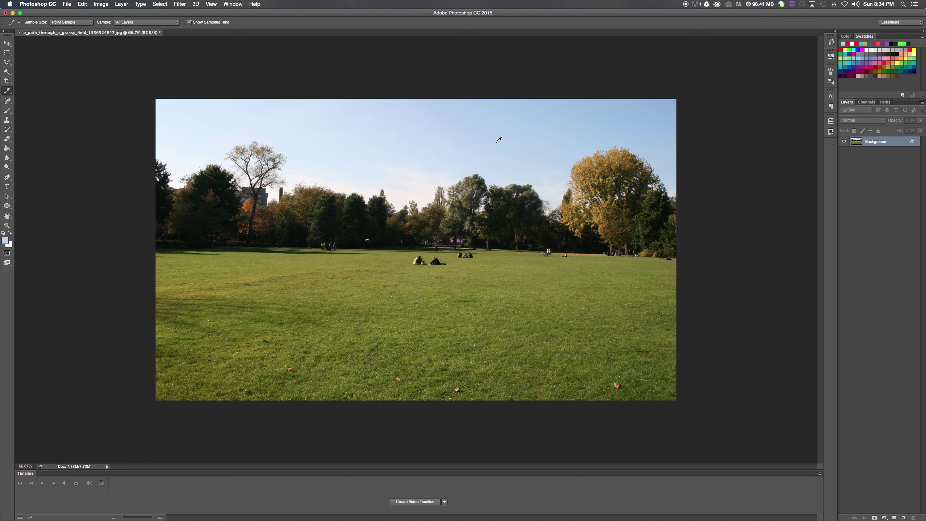
pyautogui.click(6, 241)
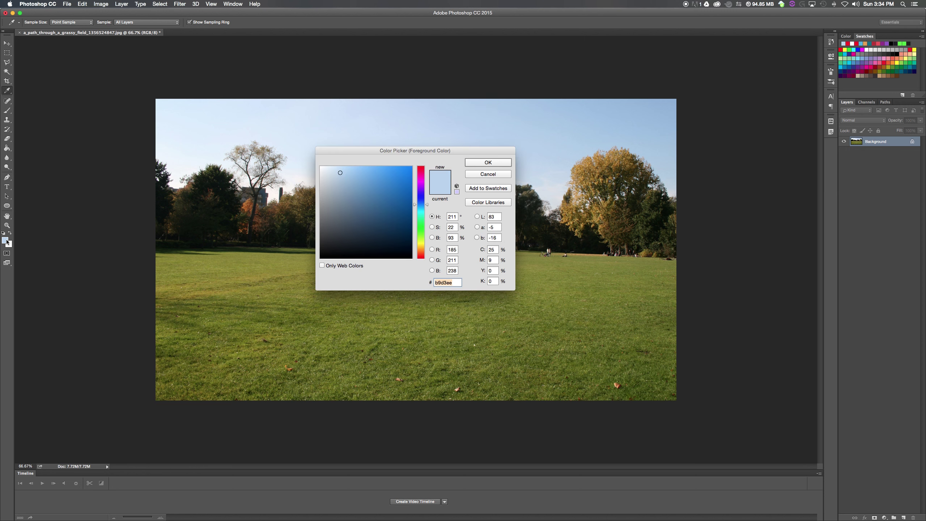
pyautogui.click(495, 163)
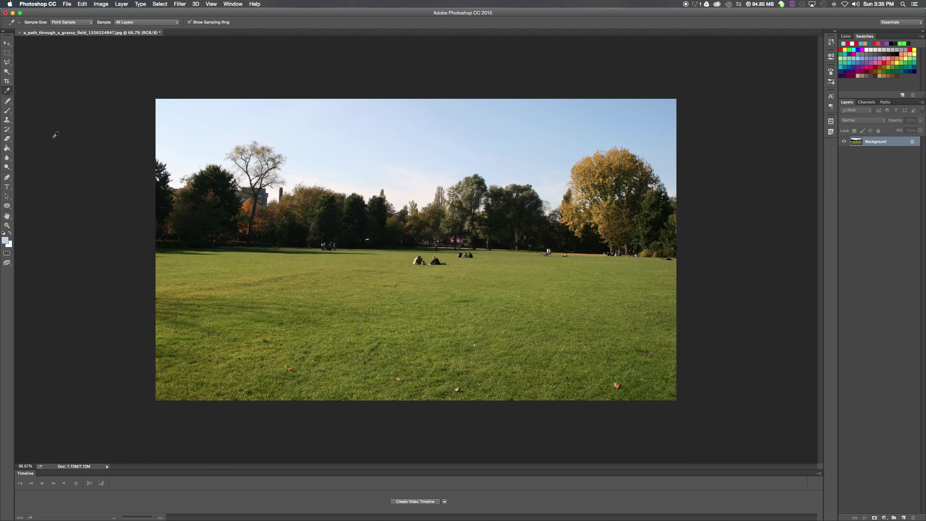
pyautogui.press('v')
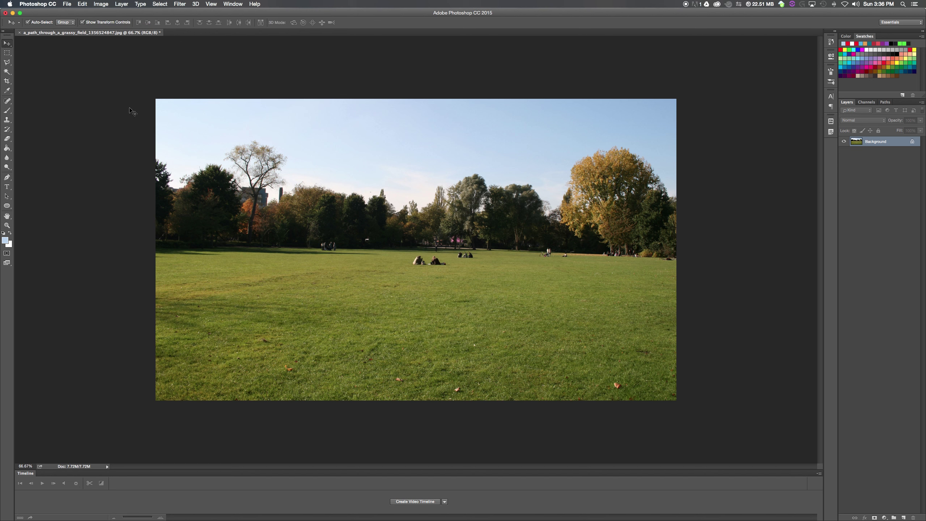
pyautogui.click(8, 102)
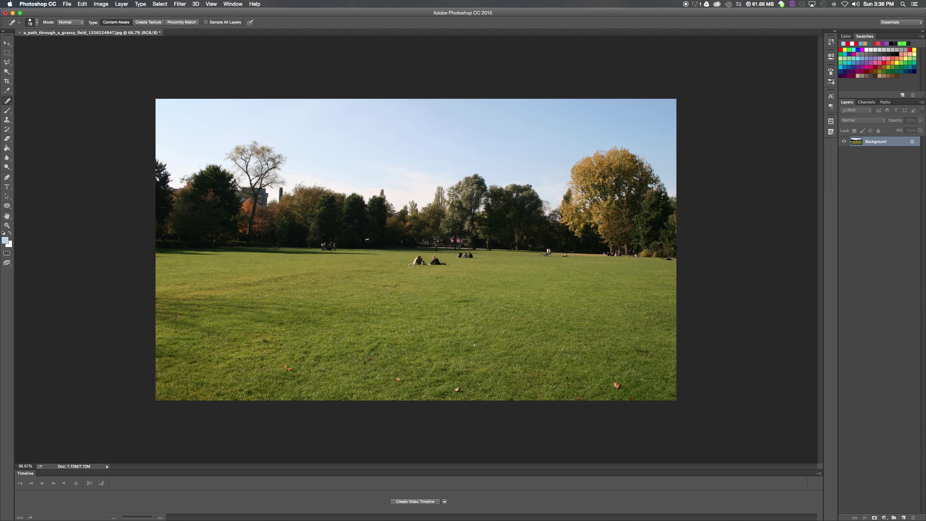
pyautogui.moveTo(411, 262); pyautogui.dragTo(462, 264)
pyautogui.press('super+alt+z')
pyautogui.press('super+alt+z')
pyautogui.click(6, 104)
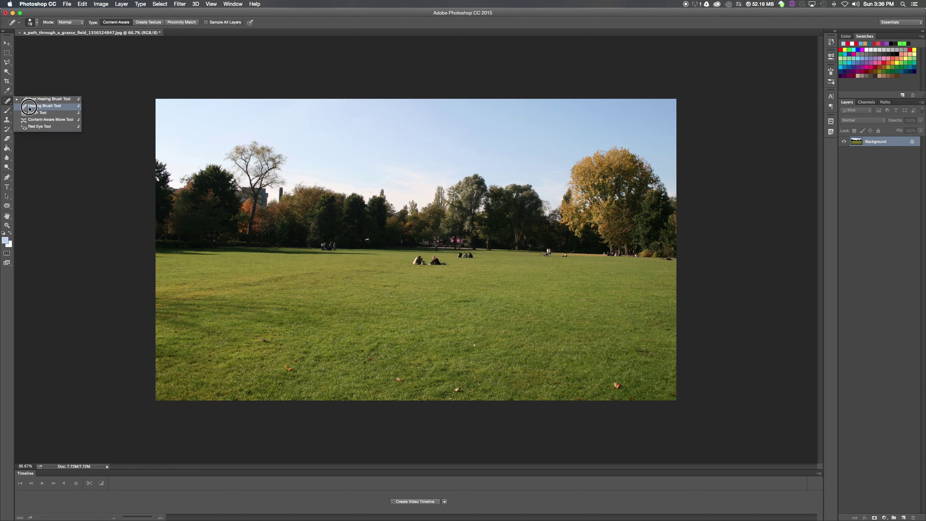
pyautogui.click(19, 98)
pyautogui.click(6, 102)
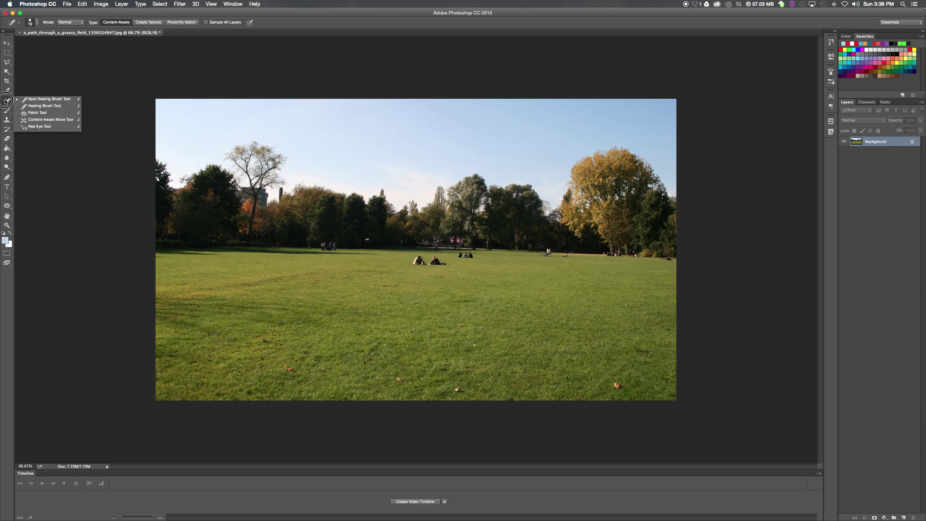
pyautogui.click(6, 100)
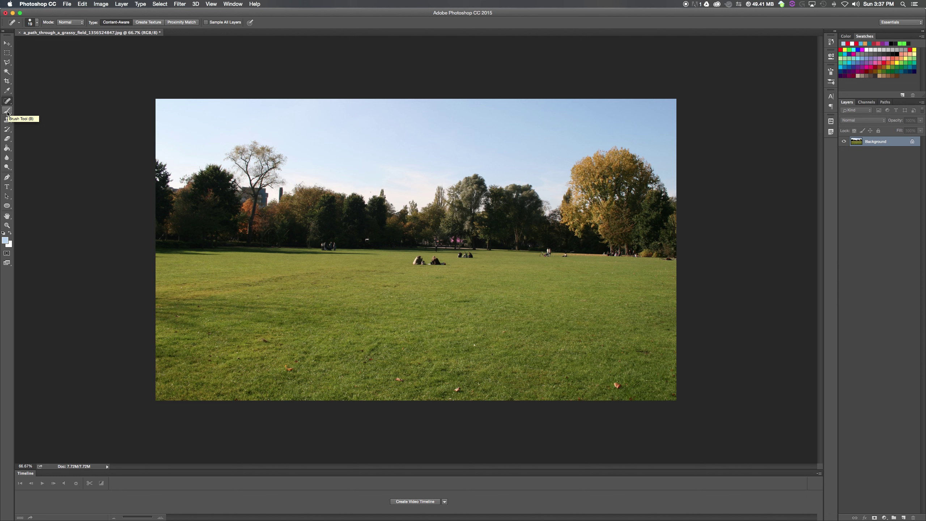
pyautogui.click(8, 111)
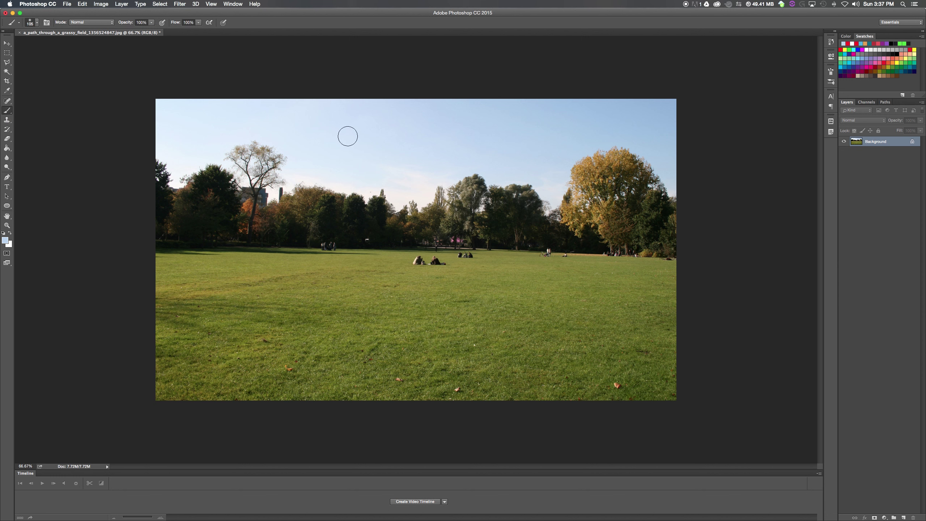
pyautogui.moveTo(348, 137)
pyautogui.mouseDown()
pyautogui.moveTo(453, 134)
pyautogui.moveTo(346, 198)
pyautogui.moveTo(312, 170)
pyautogui.moveTo(409, 194)
pyautogui.moveTo(514, 198)
pyautogui.mouseUp()
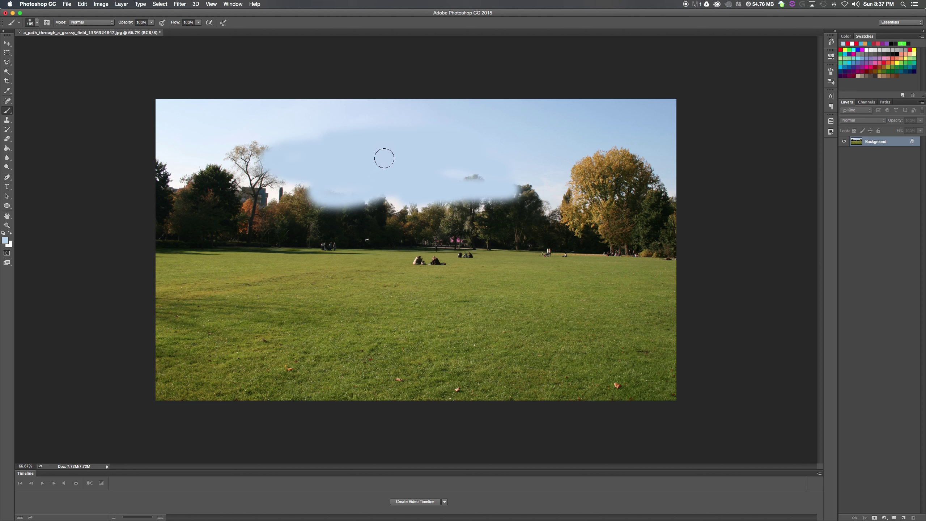
pyautogui.press('super+z')
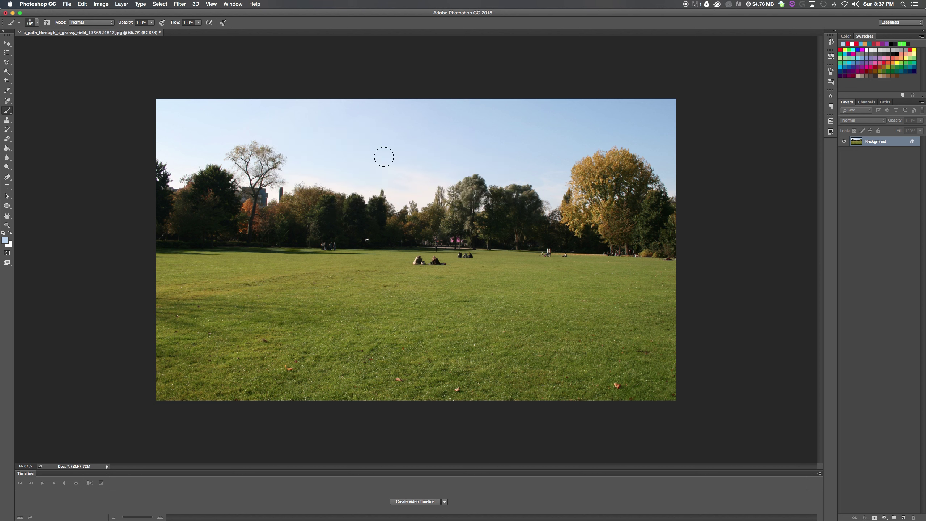
pyautogui.click(7, 121)
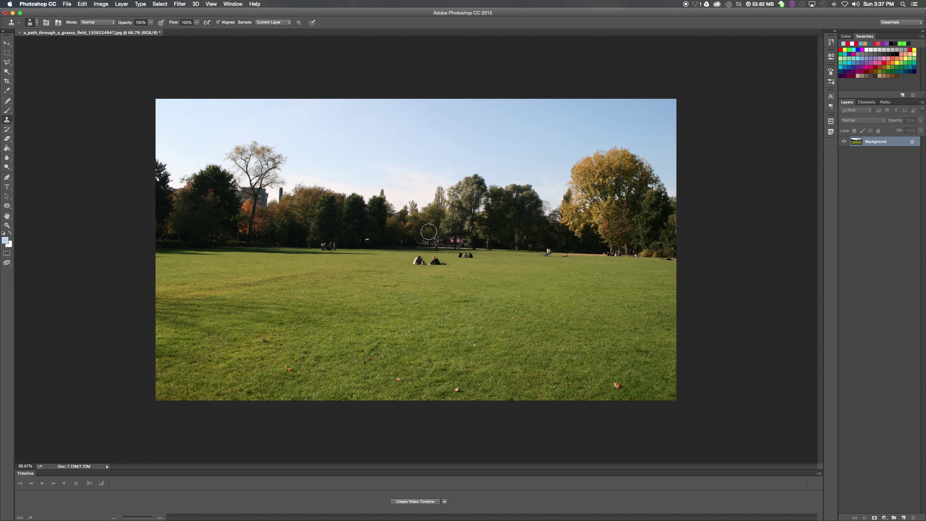
# - Zoom to 300% and clone grass over the seated beige-coated person
pyautogui.press('super+equal')
pyautogui.press('super+equal')
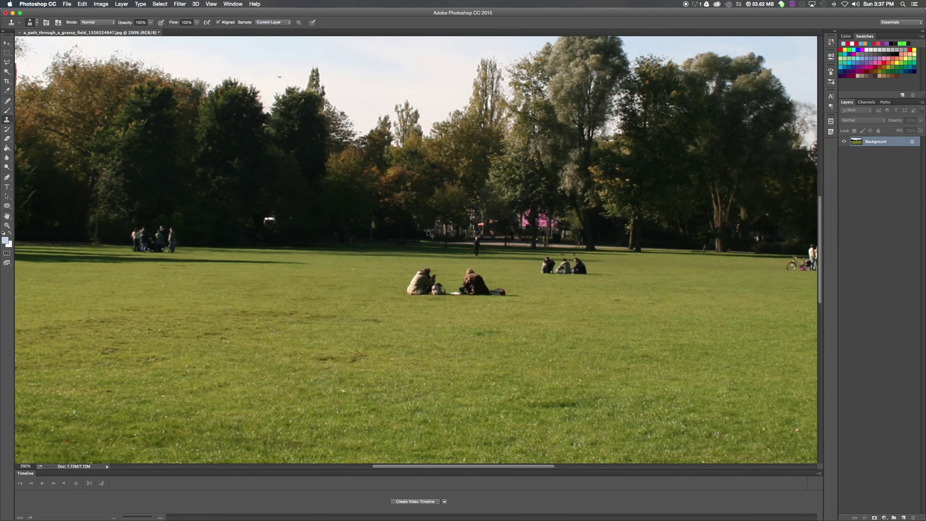
pyautogui.press('super+minus')
pyautogui.press('super+equal')
pyautogui.press('super+minus')
pyautogui.press('super+equal')
pyautogui.press('super+equal')
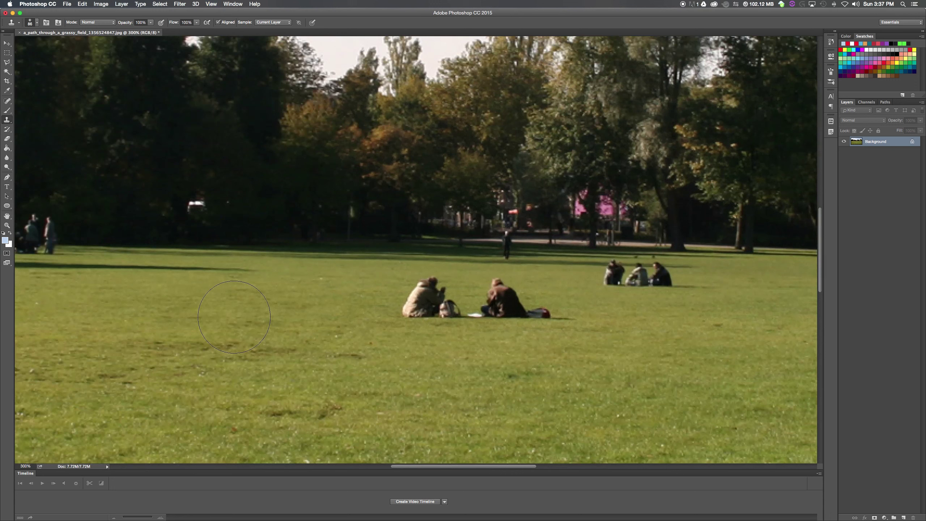
pyautogui.keyDown('alt'); pyautogui.click(219, 315); pyautogui.keyUp('alt')
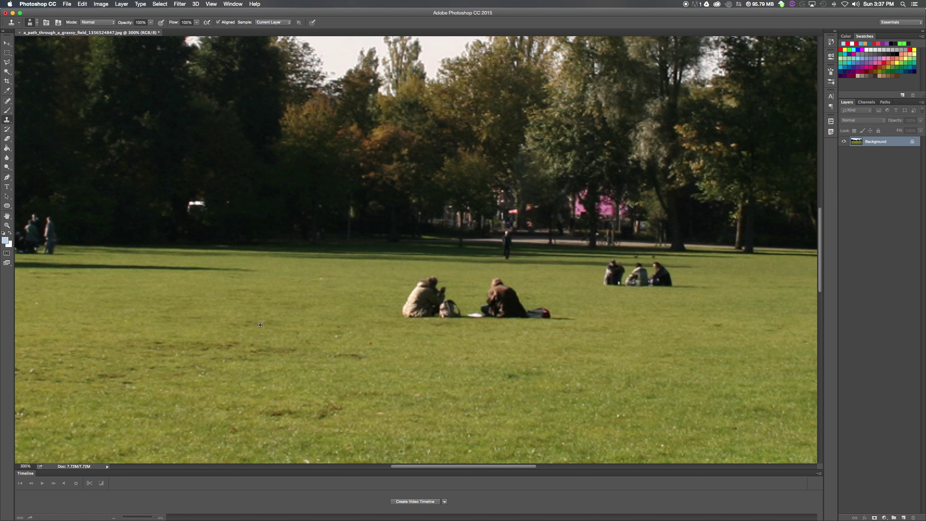
pyautogui.moveTo(260, 325)
pyautogui.mouseDown()
pyautogui.moveTo(226, 343)
pyautogui.moveTo(277, 339)
pyautogui.moveTo(248, 350)
pyautogui.moveTo(280, 327)
pyautogui.moveTo(365, 317)
pyautogui.moveTo(234, 321)
pyautogui.moveTo(244, 361)
pyautogui.moveTo(247, 339)
pyautogui.mouseUp()
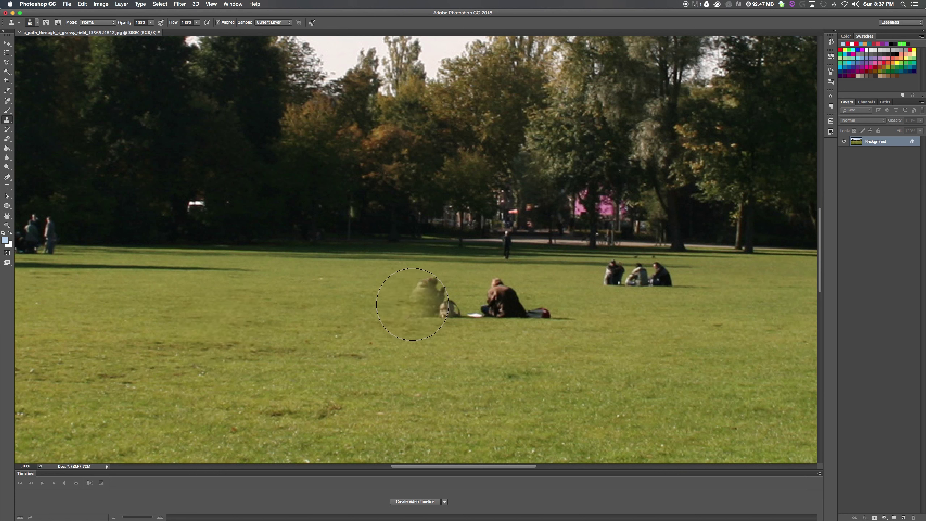
pyautogui.keyDown('alt'); pyautogui.click(245, 330); pyautogui.keyUp('alt')
pyautogui.moveTo(430, 292)
pyautogui.mouseDown()
pyautogui.moveTo(427, 300)
pyautogui.moveTo(441, 303)
pyautogui.moveTo(423, 301)
pyautogui.moveTo(496, 297)
pyautogui.moveTo(504, 311)
pyautogui.moveTo(528, 312)
pyautogui.moveTo(511, 299)
pyautogui.moveTo(496, 303)
pyautogui.mouseUp()
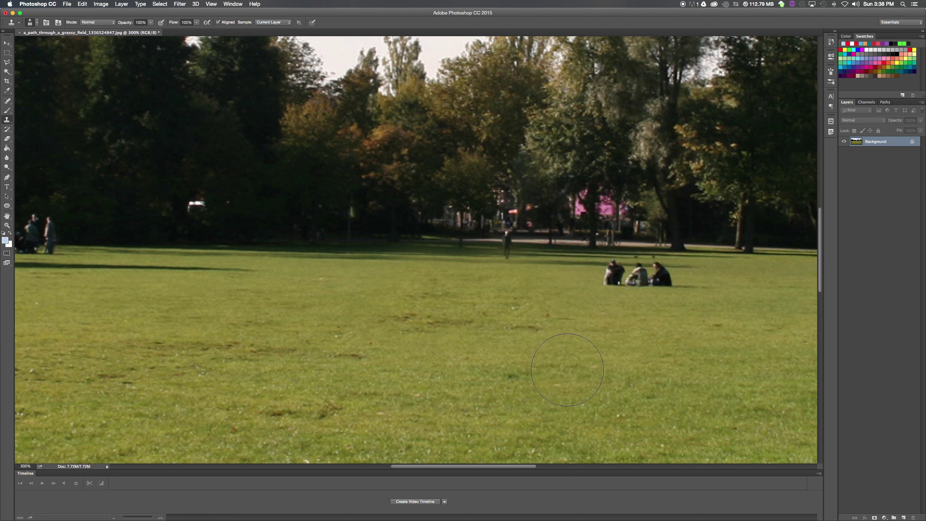
# - Zoom out to the whole photo and step back through the history
pyautogui.press('super+1')
pyautogui.press('super+minus')
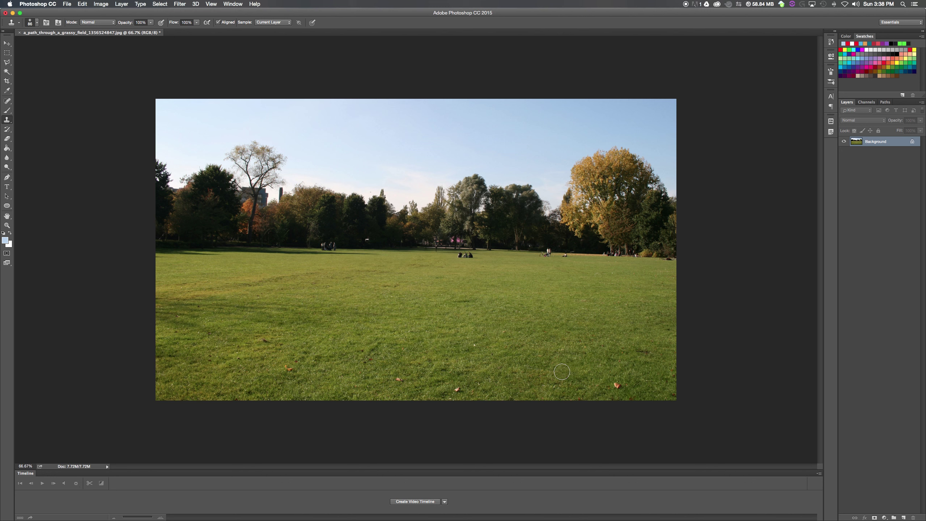
pyautogui.press('super+alt+z')
pyautogui.press('super+alt+z')
pyautogui.press('super+alt+z')
pyautogui.press('super+alt+z')
pyautogui.press('super+alt+z')
pyautogui.press('super+alt+z')
pyautogui.press('super+alt+z')
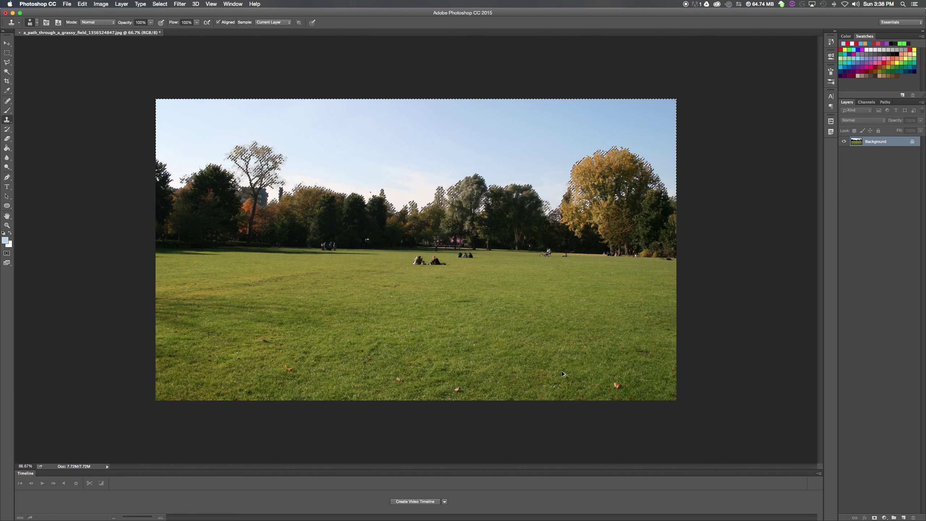
# - Deselect the sky, then try a spot heal on the seated people and undo it
pyautogui.click(161, 4)
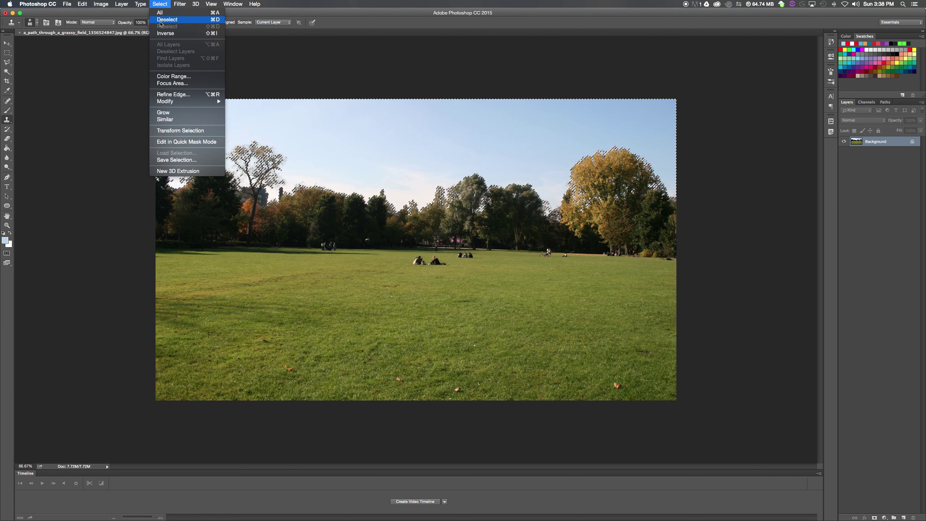
pyautogui.click(162, 22)
pyautogui.click(8, 101)
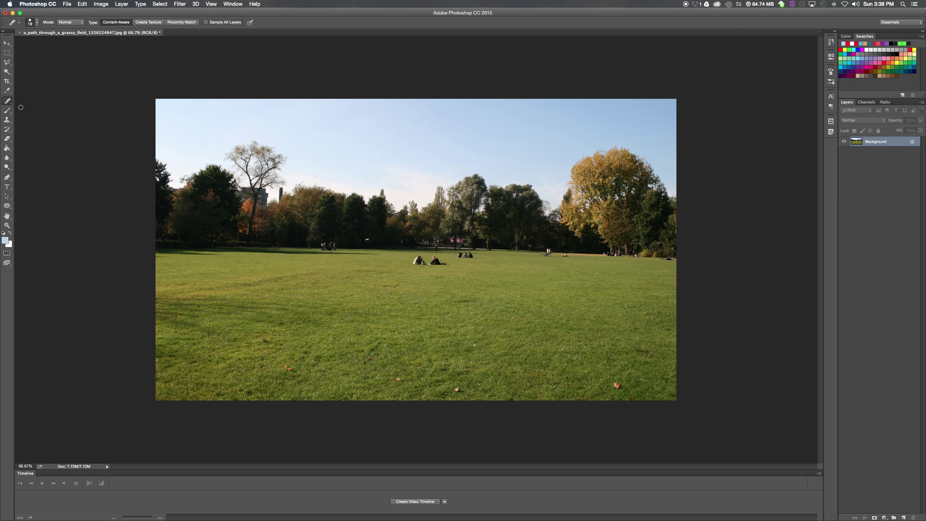
pyautogui.moveTo(408, 266)
pyautogui.mouseDown()
pyautogui.moveTo(451, 265)
pyautogui.moveTo(411, 256)
pyautogui.moveTo(419, 262)
pyautogui.mouseUp()
pyautogui.press('super+z')
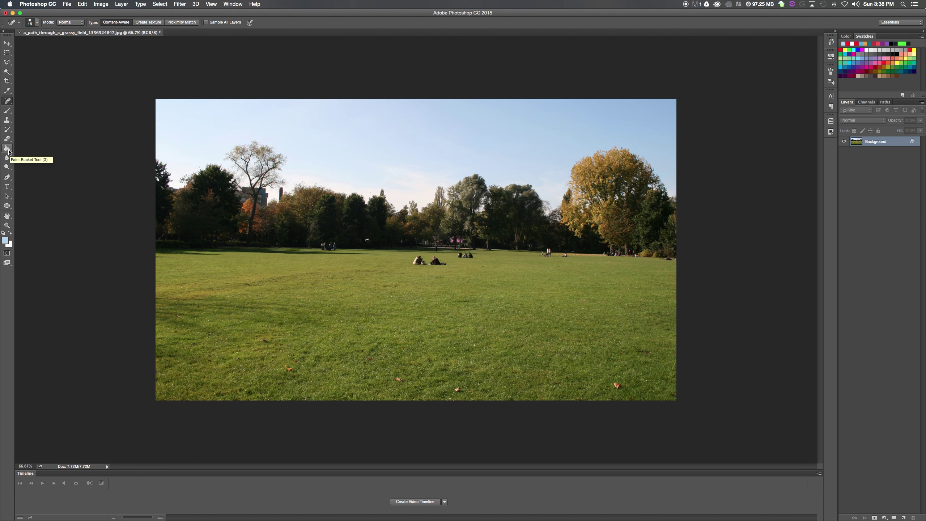
# - Choose the Paint Bucket and set the foreground colour to pink-red ea1542
pyautogui.click(8, 148)
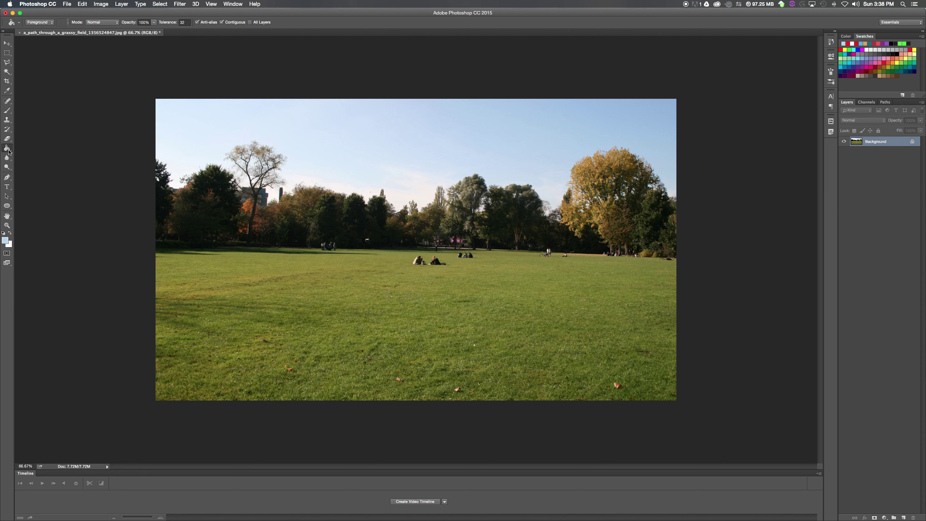
pyautogui.click(5, 241)
pyautogui.click(404, 173)
pyautogui.click(421, 170)
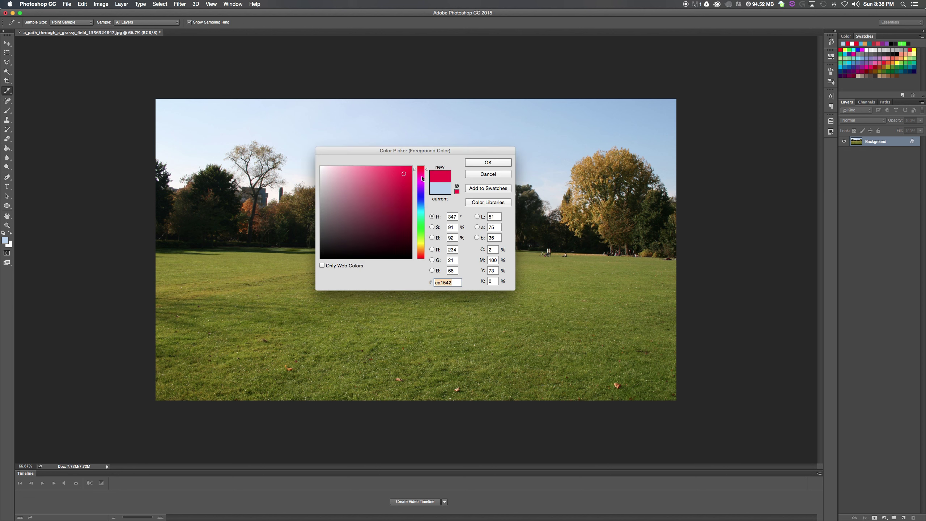
pyautogui.click(477, 163)
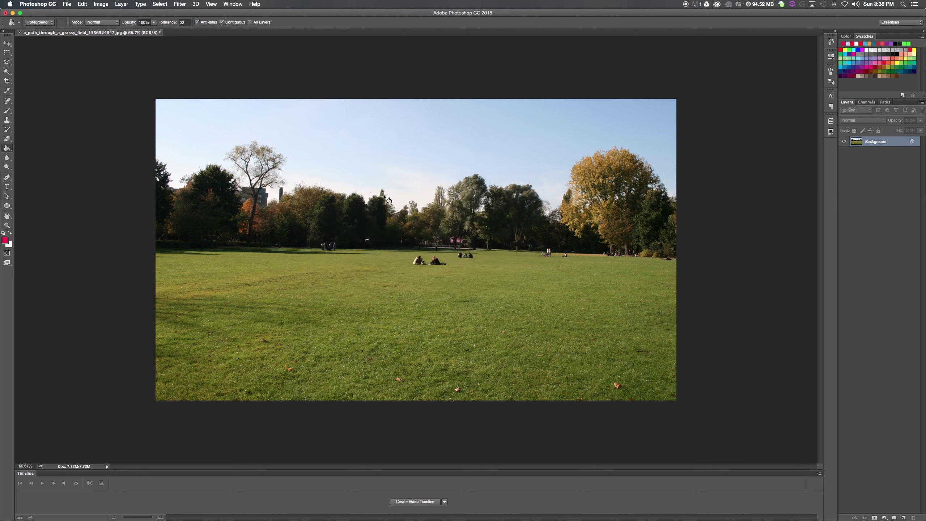
# - Try filling the sky at tolerances 32, 100 and 1, undoing each fill
pyautogui.click(379, 146)
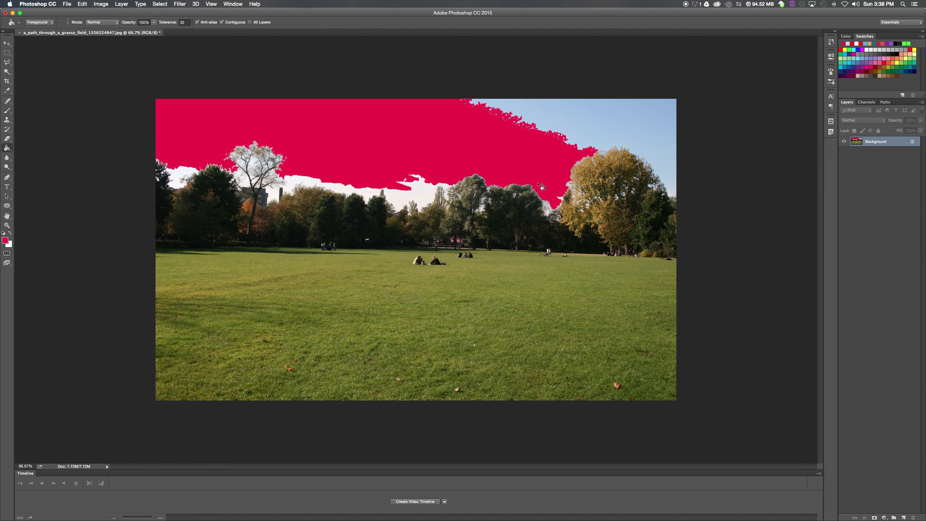
pyautogui.click(183, 22)
pyautogui.click(83, 4)
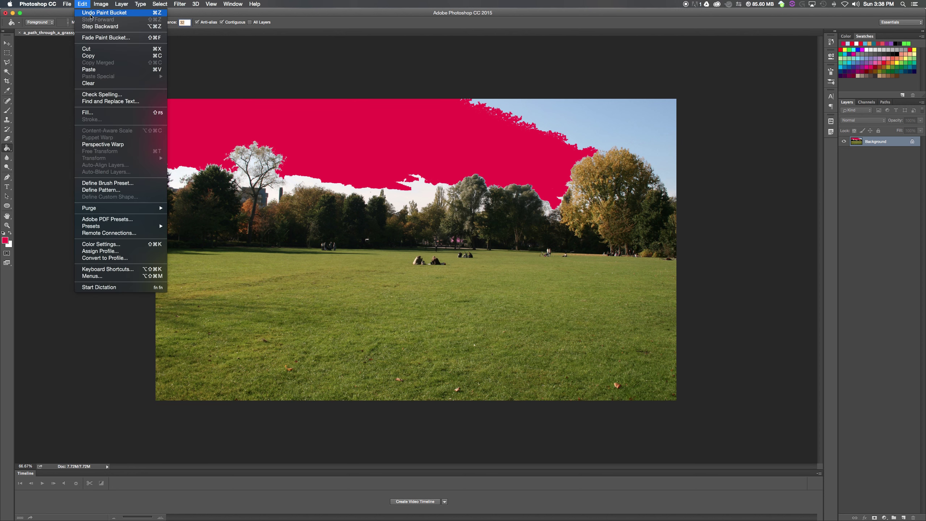
pyautogui.click(91, 13)
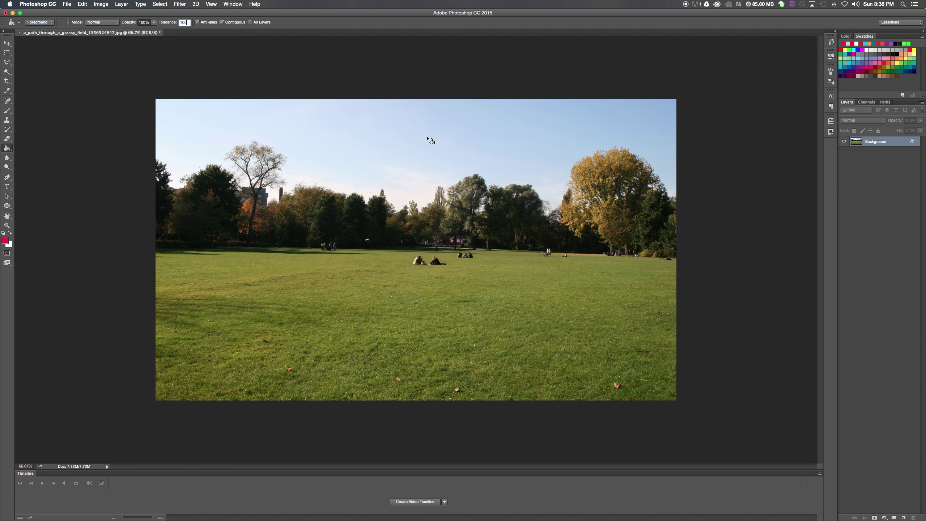
pyautogui.click(437, 150)
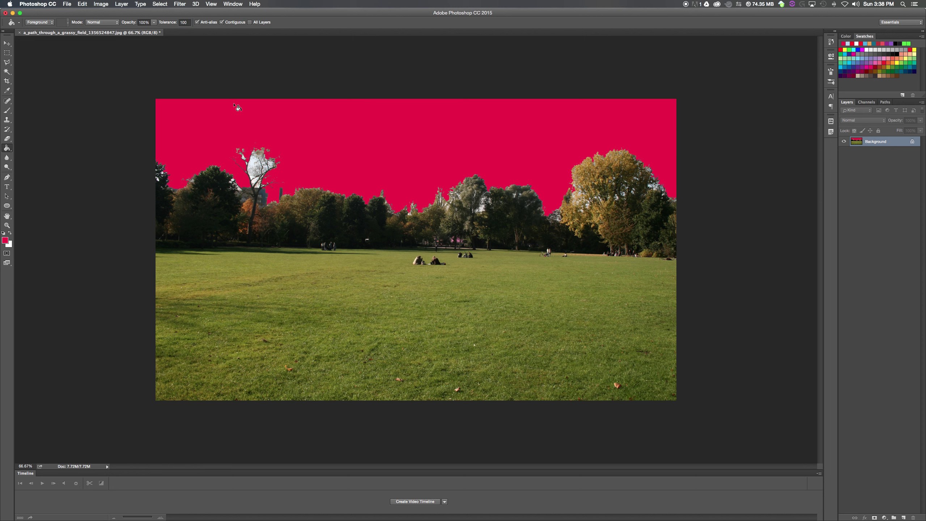
pyautogui.press('super+z')
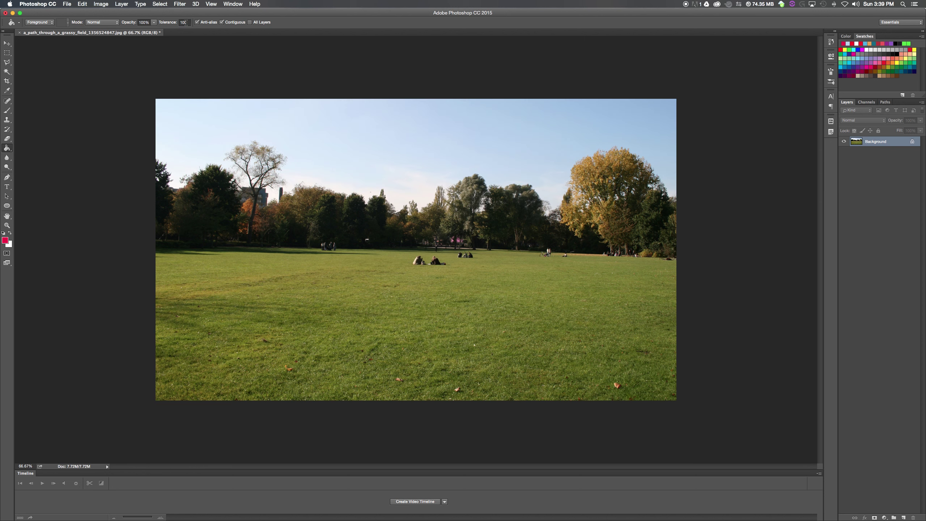
pyautogui.click(185, 22)
pyautogui.write('1')
pyautogui.click(403, 199)
pyautogui.press('super+z')
pyautogui.click(6, 157)
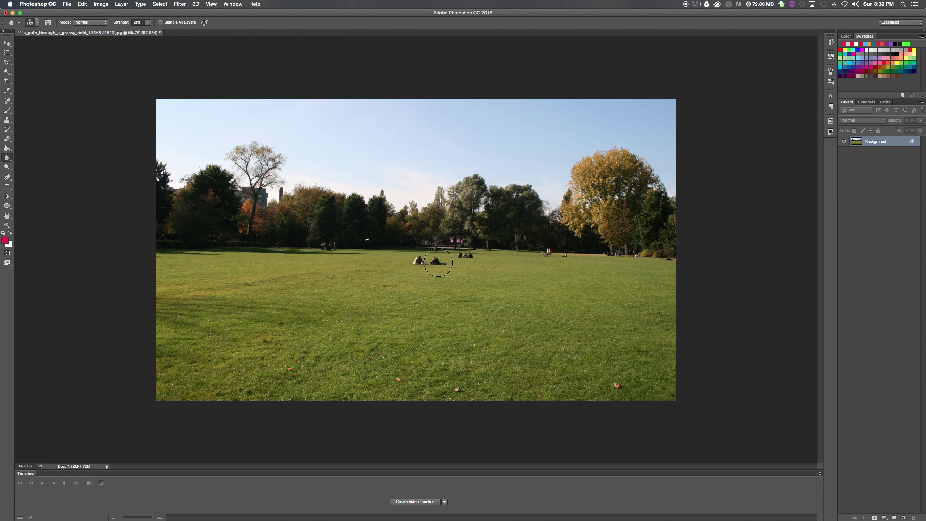
pyautogui.moveTo(415, 265)
pyautogui.mouseDown()
pyautogui.moveTo(452, 265)
pyautogui.moveTo(401, 260)
pyautogui.moveTo(459, 263)
pyautogui.moveTo(405, 268)
pyautogui.mouseUp()
pyautogui.press('super+z')
pyautogui.click(6, 159)
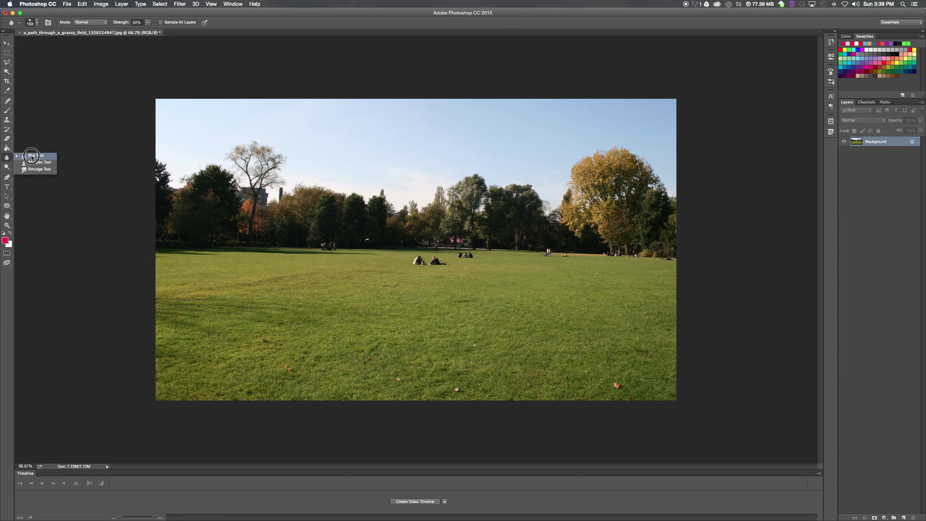
pyautogui.click(38, 169)
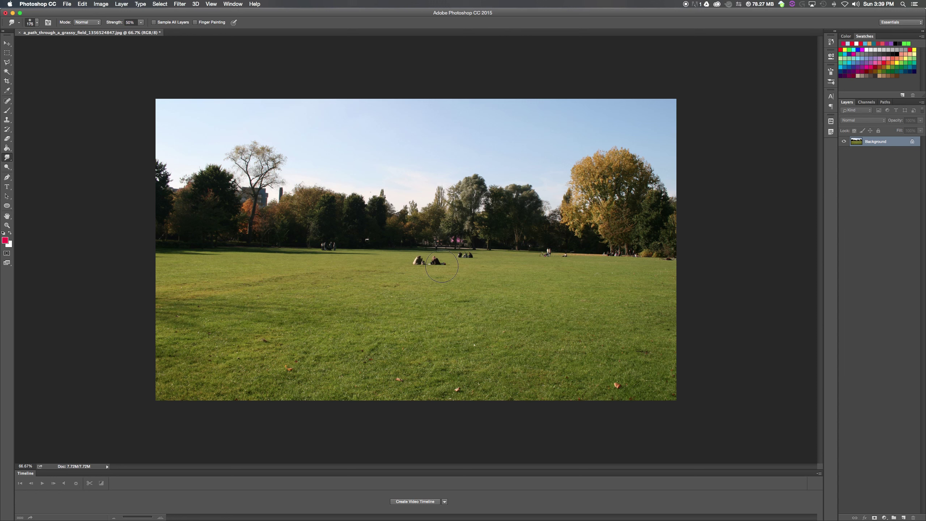
pyautogui.moveTo(398, 257); pyautogui.dragTo(481, 256)
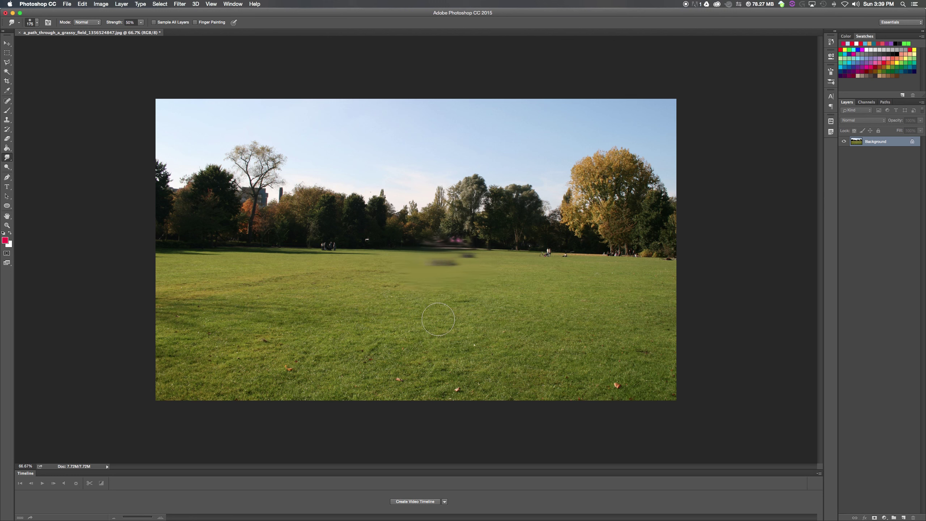
pyautogui.hotkey('ctrl', 'z')
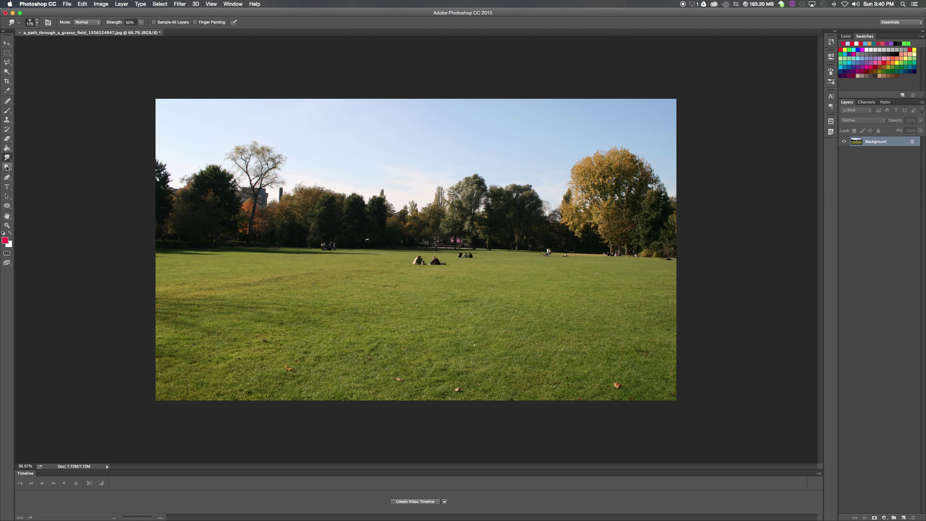
# - Brighten the grass around the seated people with Dodge, then undo both strokes
pyautogui.click(7, 167)
pyautogui.moveTo(419, 260); pyautogui.dragTo(470, 261)
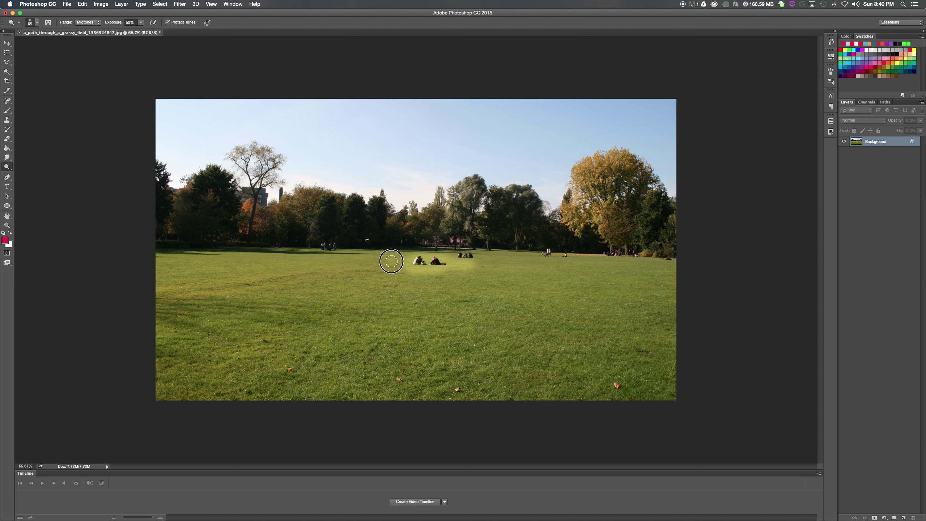
pyautogui.moveTo(390, 260); pyautogui.dragTo(409, 266)
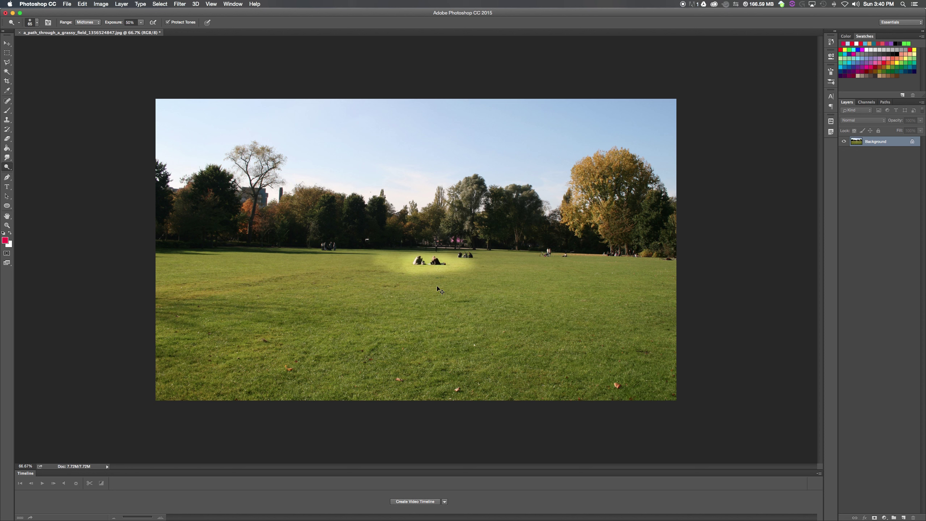
pyautogui.press('super+z')
pyautogui.press('super+alt+z')
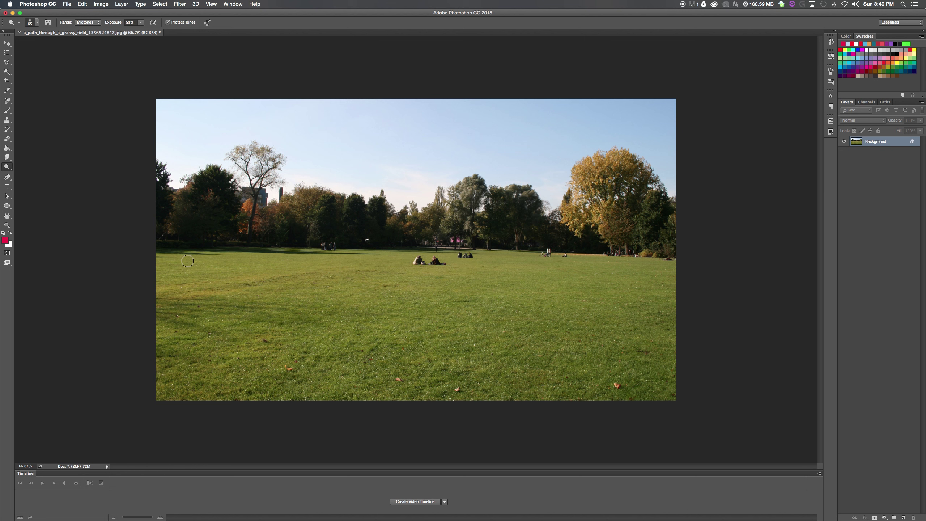
# - Try darkening the seated people with the Burn Tool, then undo it
pyautogui.click(6, 167)
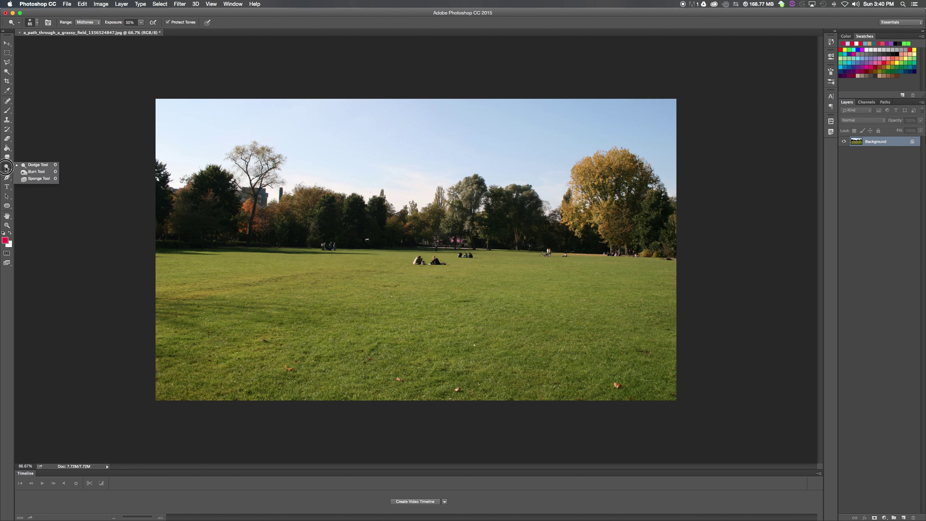
pyautogui.click(37, 171)
pyautogui.moveTo(405, 260)
pyautogui.mouseDown()
pyautogui.moveTo(427, 262)
pyautogui.moveTo(419, 261)
pyautogui.mouseUp()
pyautogui.press('super+z')
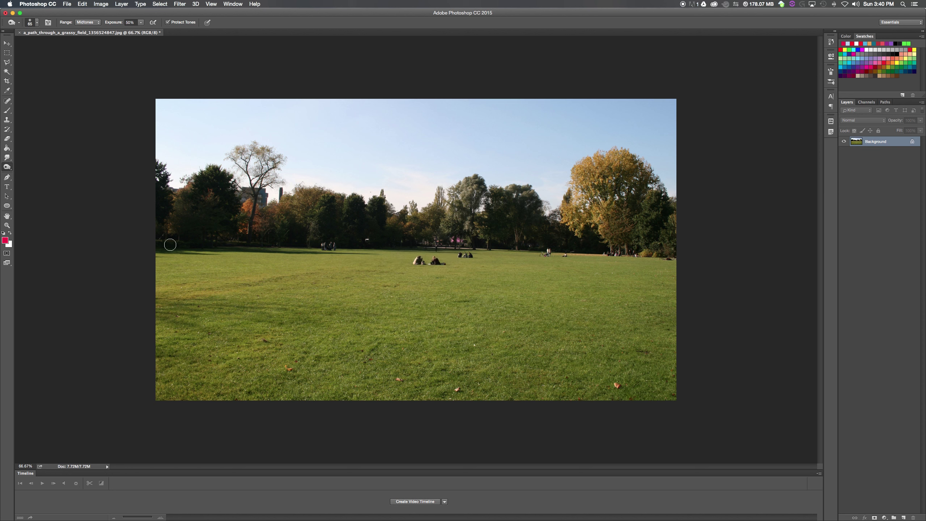
pyautogui.click(6, 178)
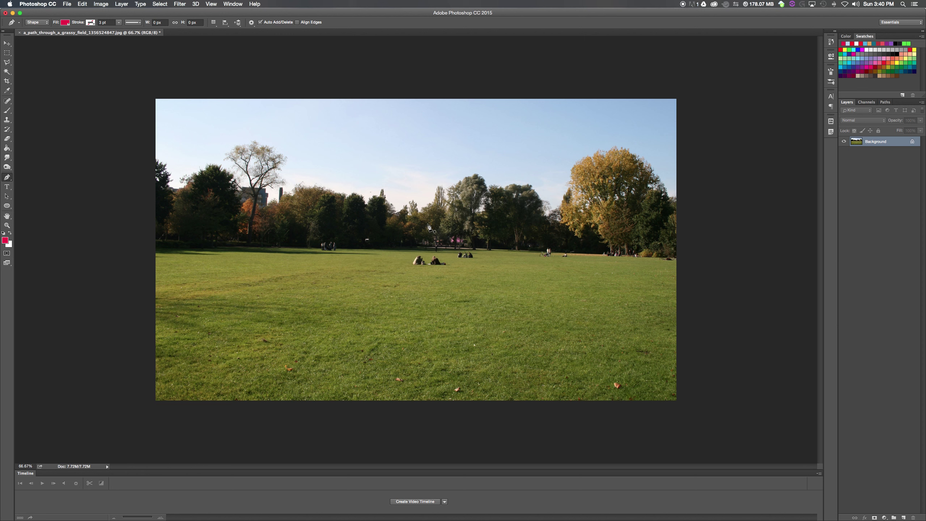
pyautogui.click(409, 241)
pyautogui.click(379, 273)
pyautogui.click(390, 322)
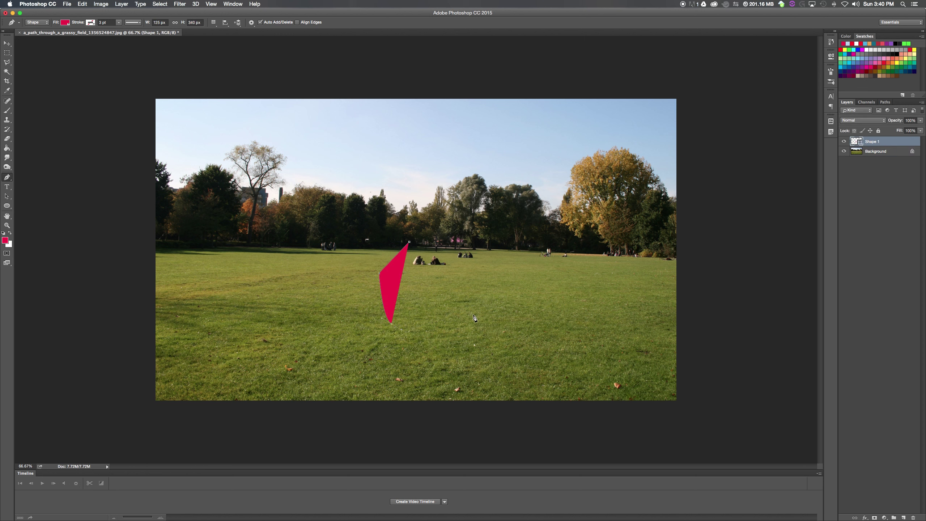
pyautogui.click(477, 314)
pyautogui.click(485, 259)
pyautogui.click(436, 235)
pyautogui.click(410, 242)
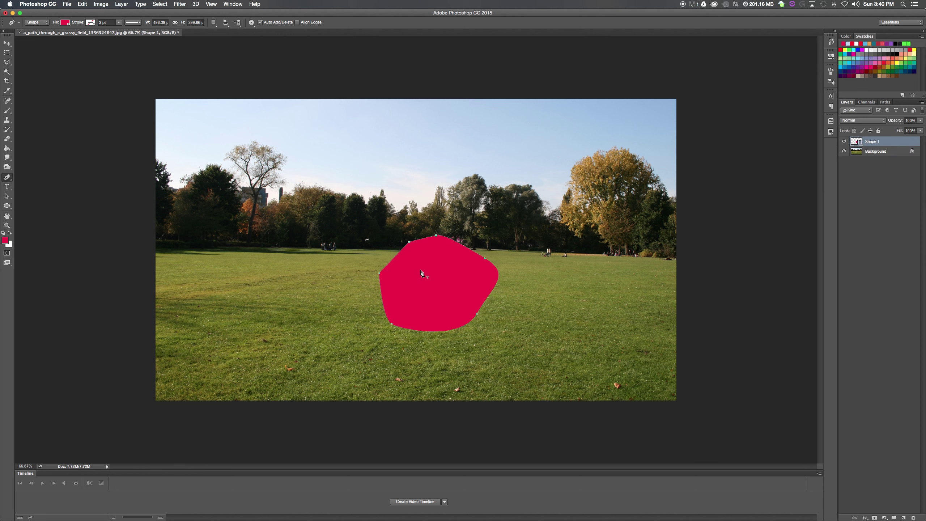
pyautogui.press('super+z')
pyautogui.press('super+z')
pyautogui.press('super+z')
pyautogui.press('super+z')
pyautogui.press('super+z')
pyautogui.press('super+z')
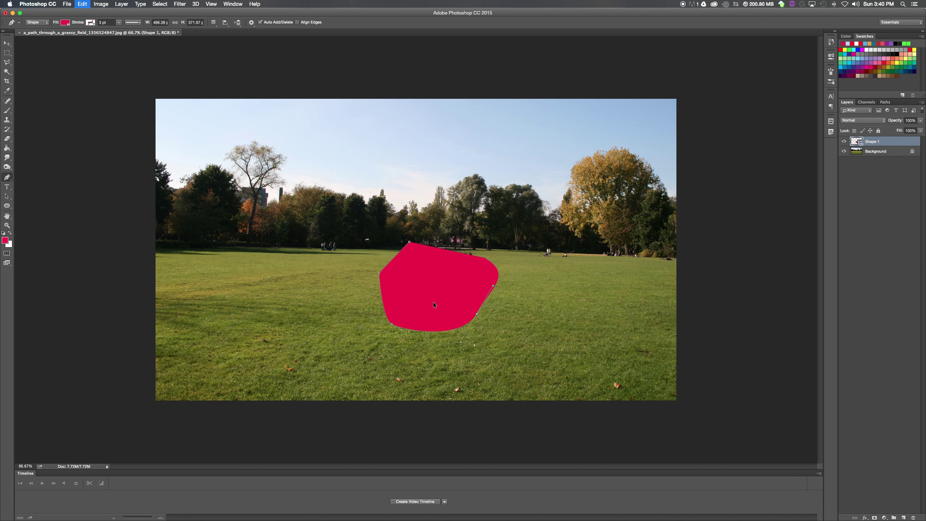
pyautogui.press('super+z')
pyautogui.press('super+z')
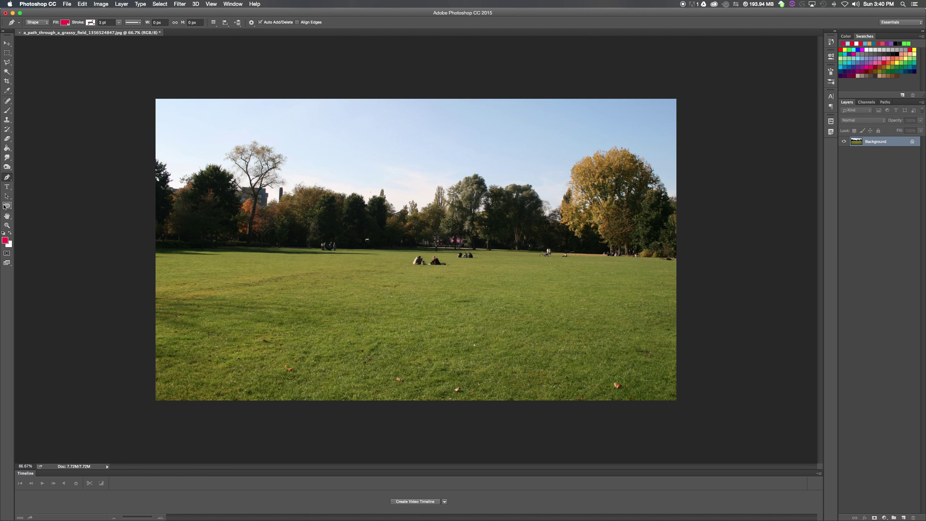
pyautogui.click(6, 206)
pyautogui.click(7, 206)
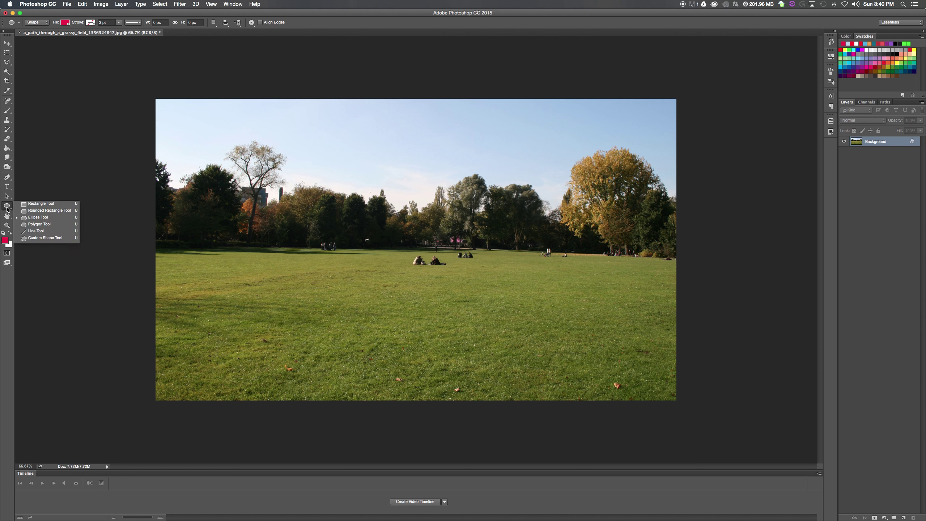
pyautogui.click(7, 207)
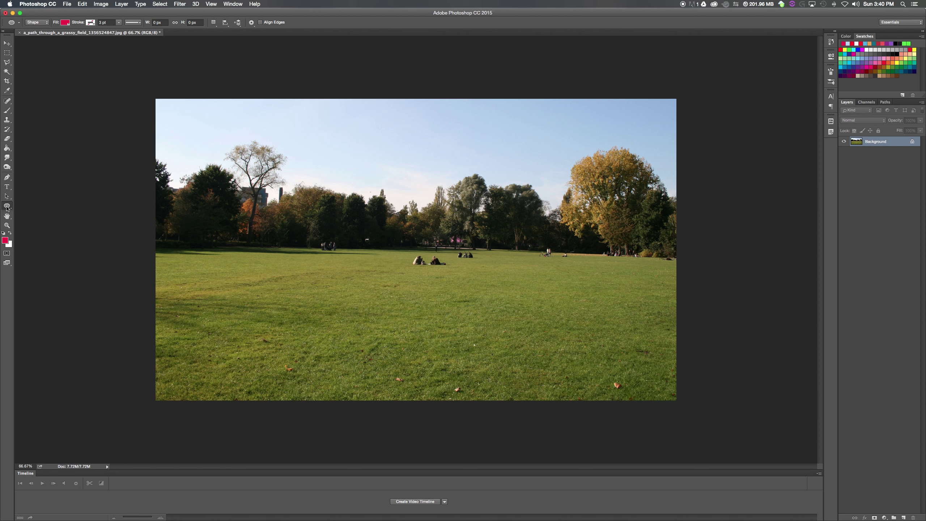
pyautogui.moveTo(6, 206); pyautogui.dragTo(37, 226)
pyautogui.moveTo(369, 192); pyautogui.dragTo(368, 233)
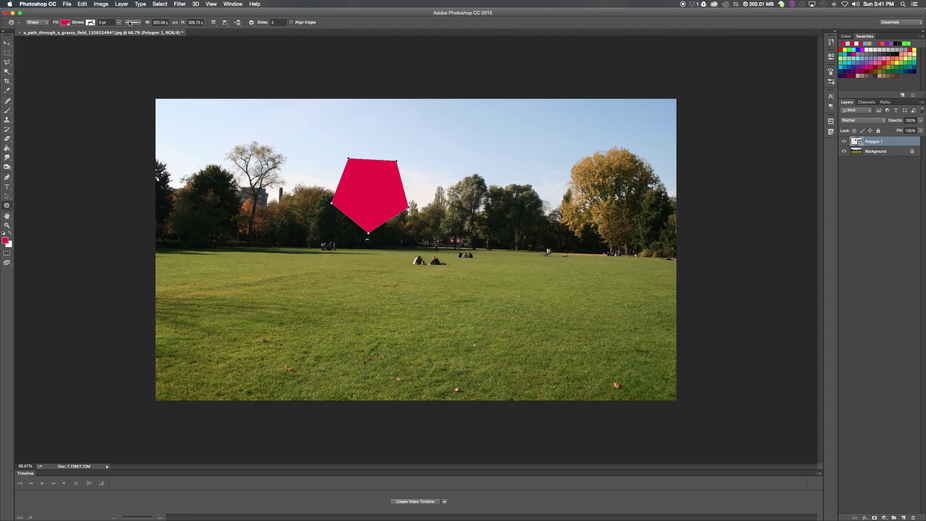
pyautogui.click(277, 22)
pyautogui.press('Return')
pyautogui.moveTo(249, 251); pyautogui.dragTo(277, 294)
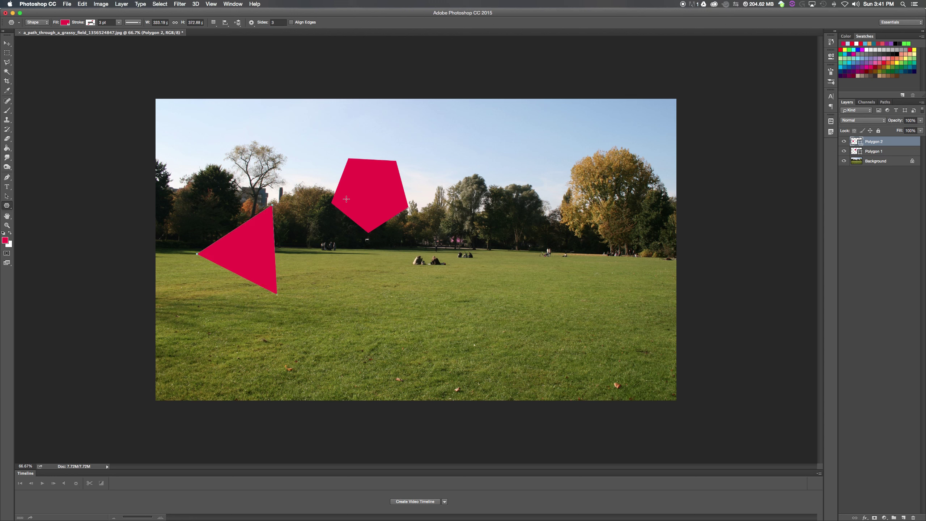
pyautogui.press('super+z')
pyautogui.press('super+z')
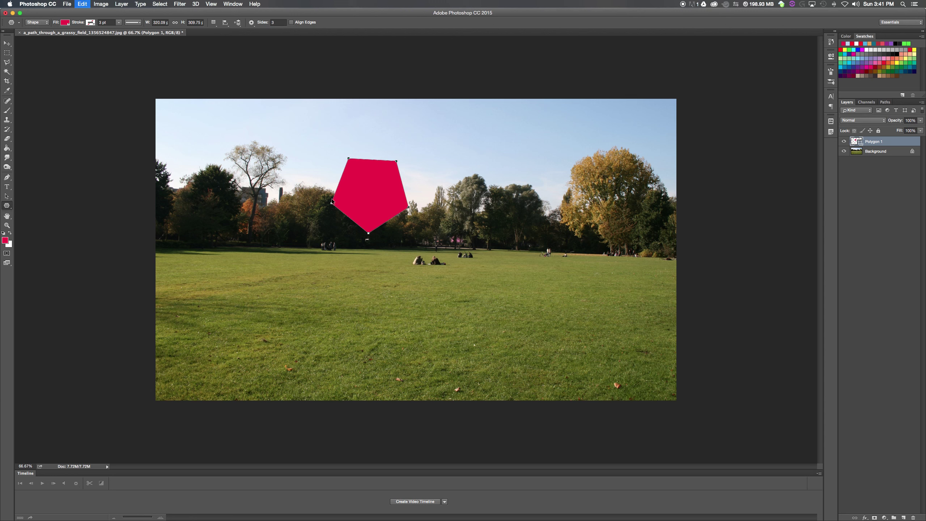
pyautogui.press('alt+super+z')
pyautogui.press('alt+super+z')
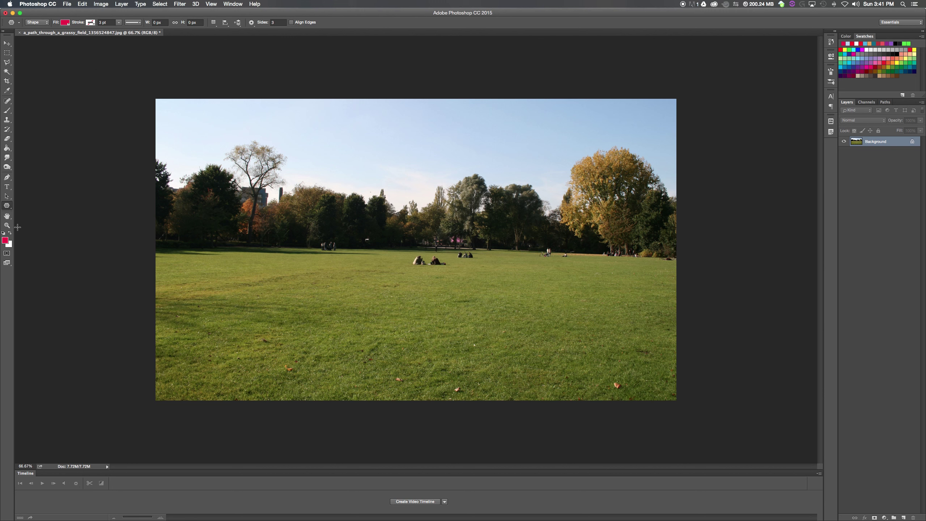
pyautogui.click(7, 217)
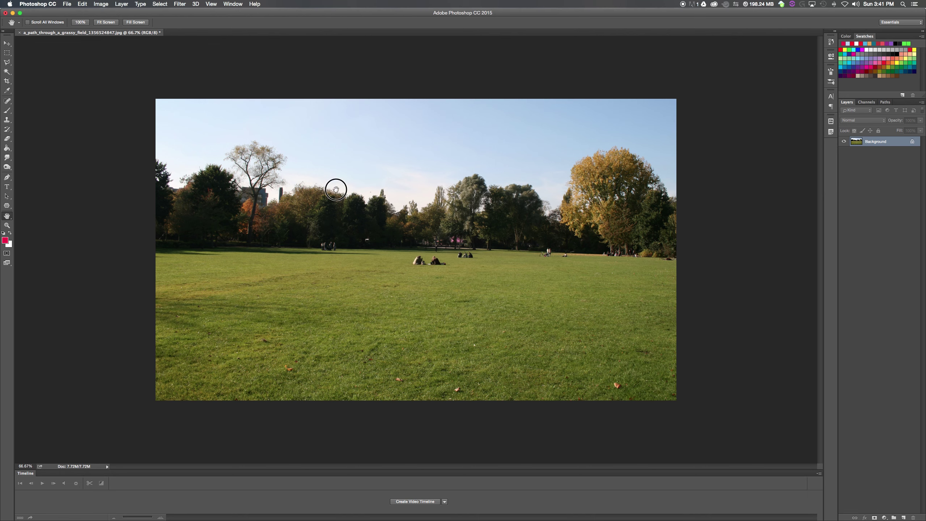
pyautogui.keyDown('super'); pyautogui.click(364, 225); pyautogui.keyUp('super')
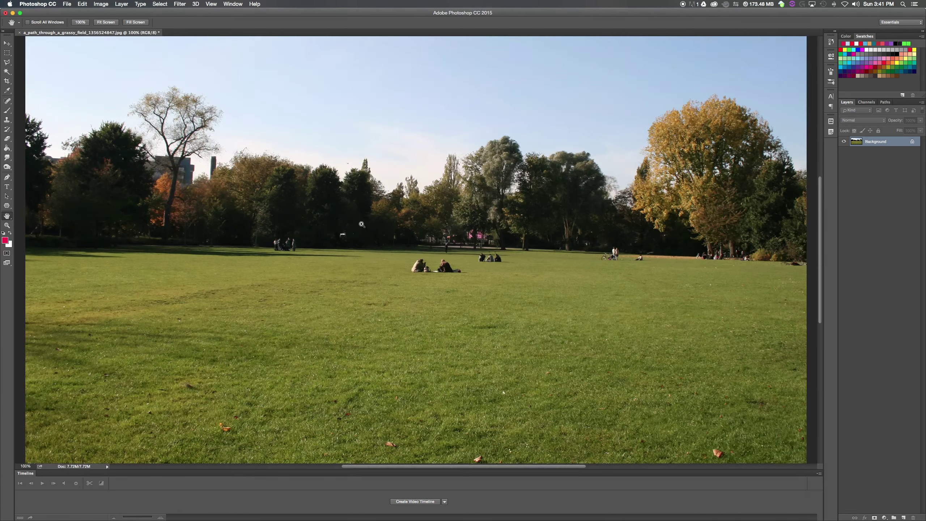
pyautogui.keyDown('super'); pyautogui.click(364, 225); pyautogui.keyUp('super')
pyautogui.moveTo(339, 230); pyautogui.dragTo(213, 288)
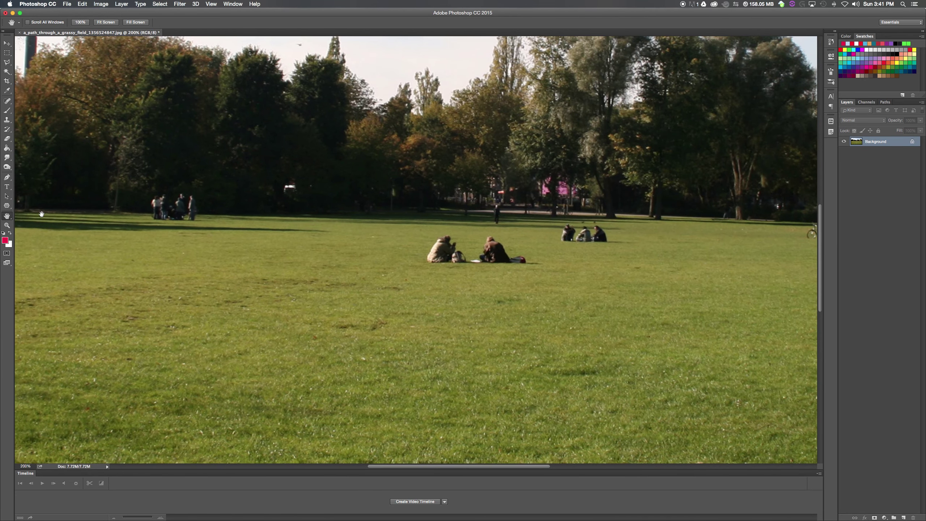
pyautogui.click(7, 226)
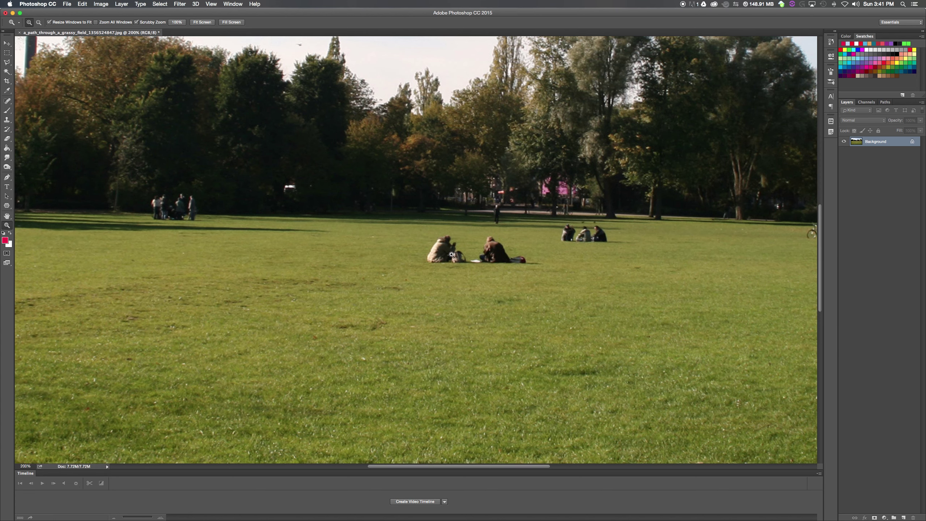
pyautogui.moveTo(463, 255); pyautogui.dragTo(486, 256)
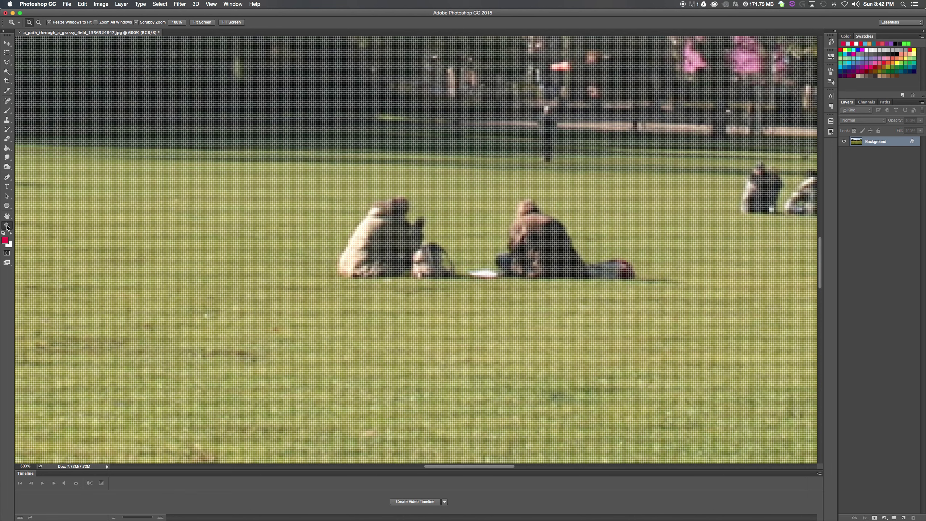
pyautogui.press('super+minus')
pyautogui.press('super+minus')
pyautogui.press('super+minus')
pyautogui.press('super+minus')
pyautogui.press('super+minus')
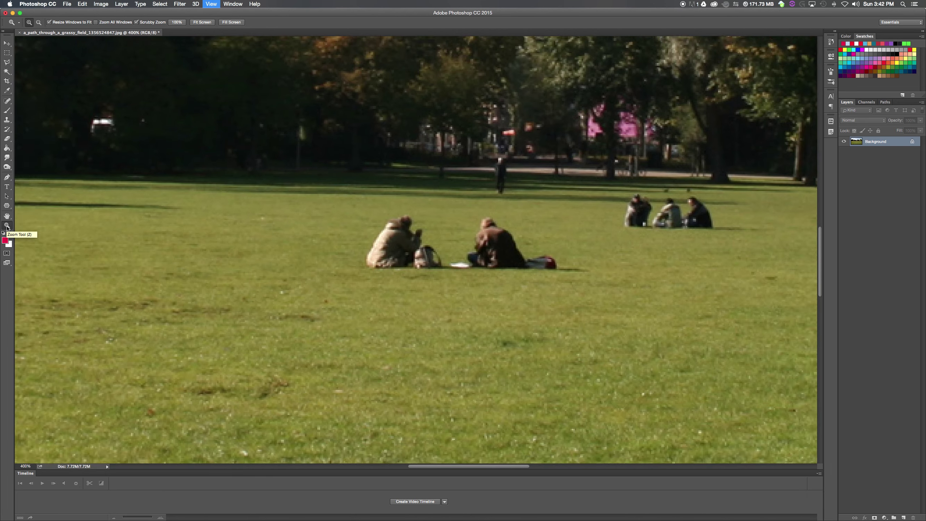
pyautogui.press('super+minus')
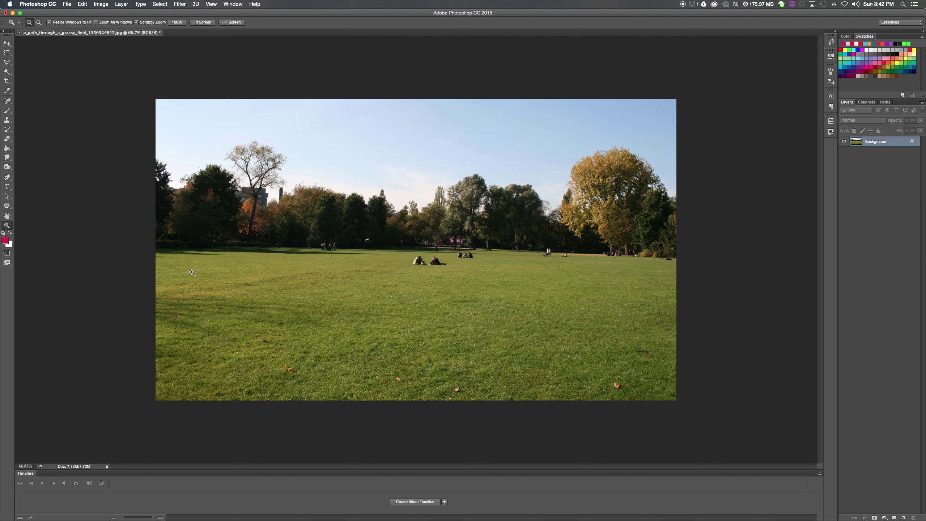
pyautogui.click(250, 254)
pyautogui.click(190, 247)
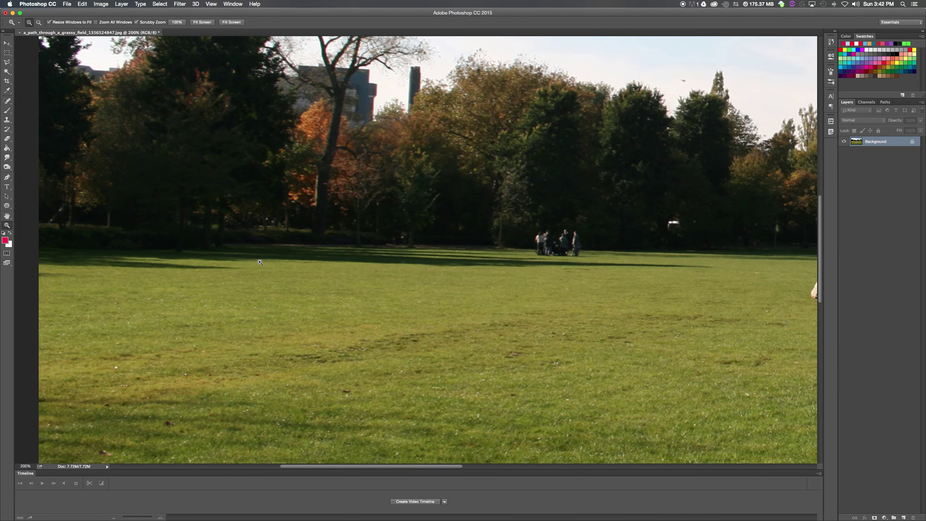
pyautogui.click(260, 263)
pyautogui.click(704, 232)
pyautogui.click(703, 233)
pyautogui.click(705, 232)
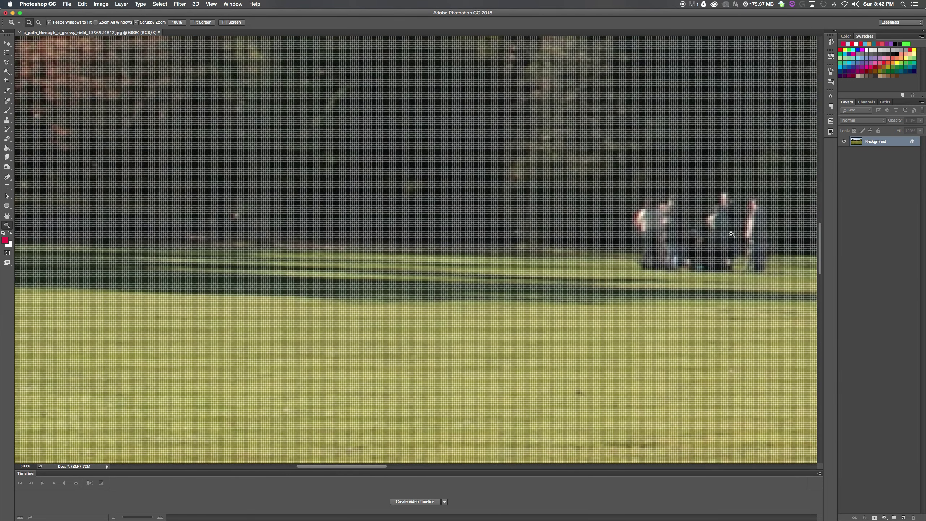
pyautogui.press('super+minus')
pyautogui.press('super+minus')
pyautogui.press('super+minus')
pyautogui.press('super+minus')
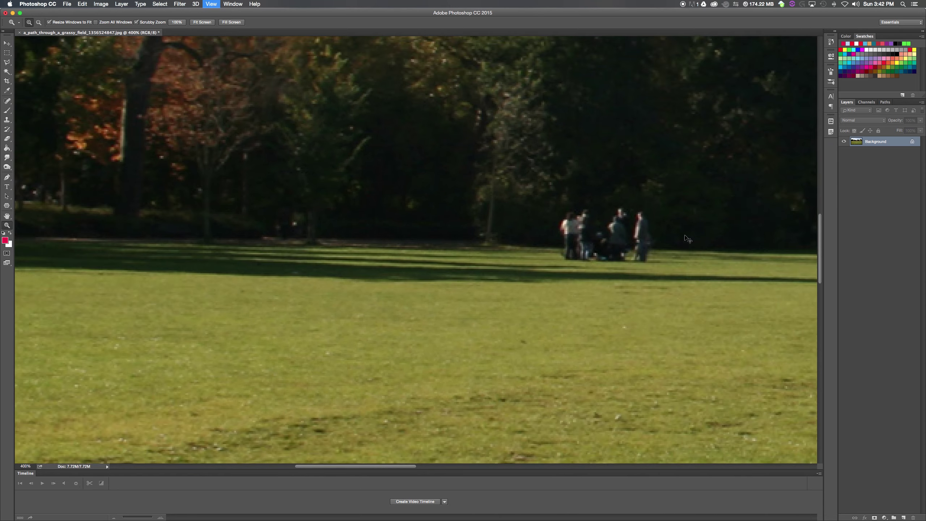
pyautogui.press('super+minus')
pyautogui.press('super+minus')
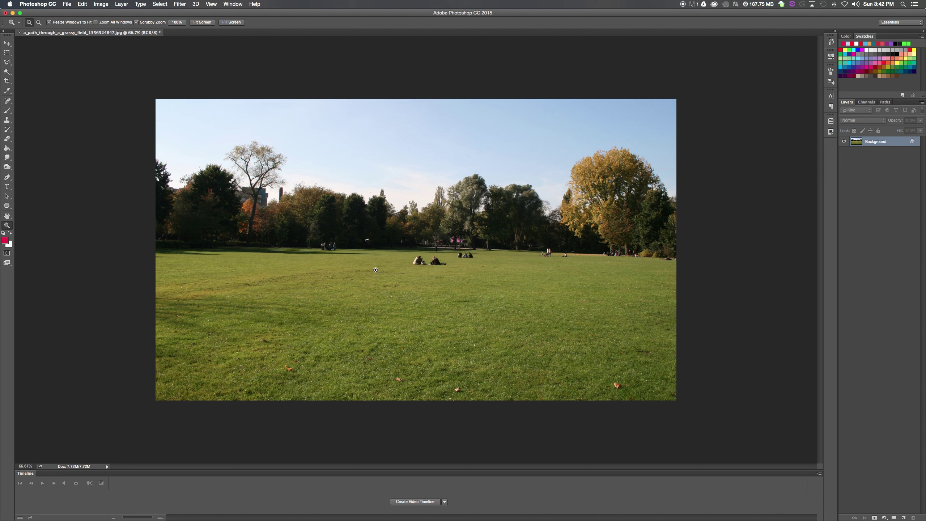
pyautogui.press('super+plus')
pyautogui.press('super+plus')
pyautogui.press('super+plus')
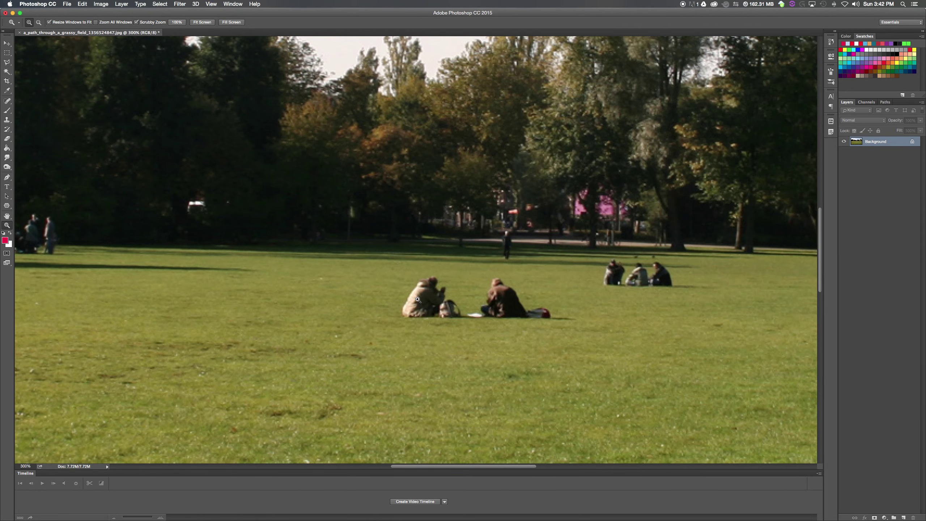
pyautogui.click(7, 102)
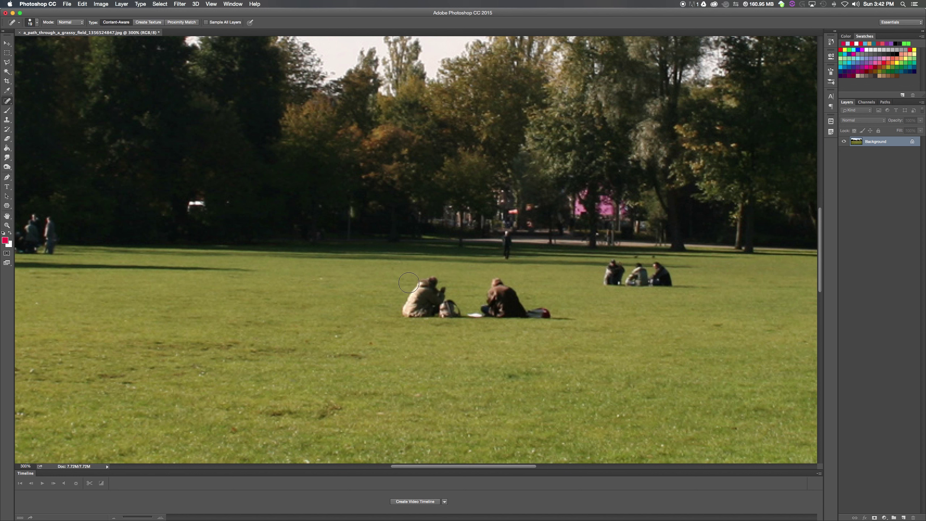
pyautogui.moveTo(403, 280)
pyautogui.mouseDown()
pyautogui.moveTo(521, 287)
pyautogui.moveTo(407, 296)
pyautogui.moveTo(402, 309)
pyautogui.moveTo(550, 310)
pyautogui.moveTo(555, 318)
pyautogui.moveTo(453, 320)
pyautogui.moveTo(589, 320)
pyautogui.mouseUp()
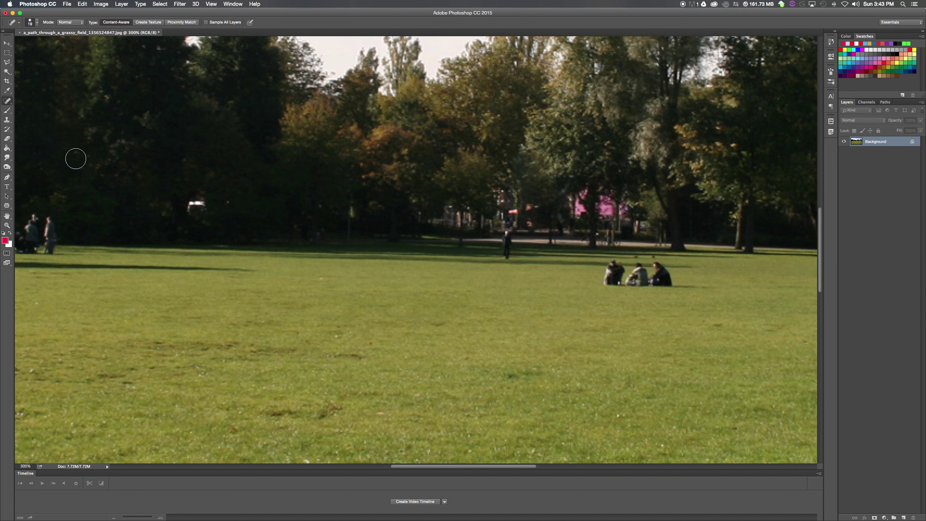
pyautogui.press('h')
pyautogui.moveTo(644, 218); pyautogui.dragTo(415, 217)
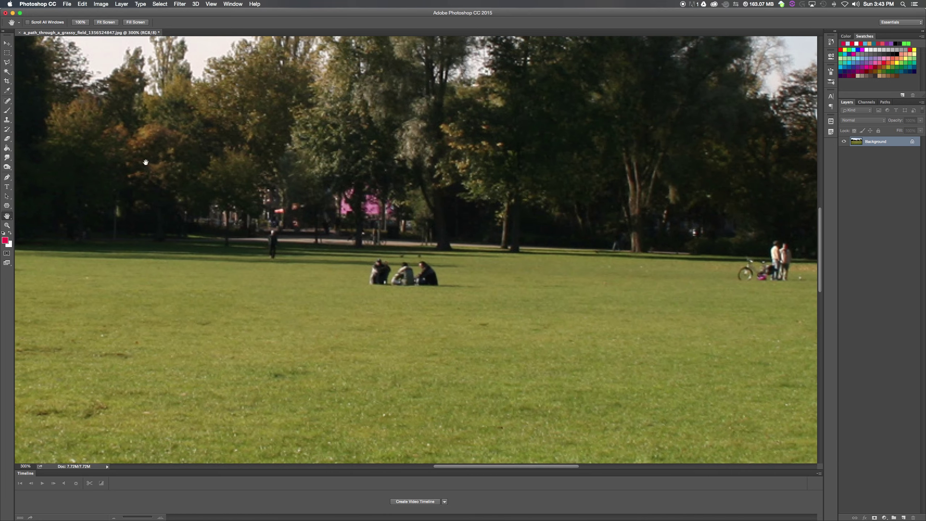
pyautogui.click(7, 101)
pyautogui.moveTo(358, 263)
pyautogui.mouseDown()
pyautogui.moveTo(428, 267)
pyautogui.moveTo(469, 281)
pyautogui.moveTo(355, 273)
pyautogui.mouseUp()
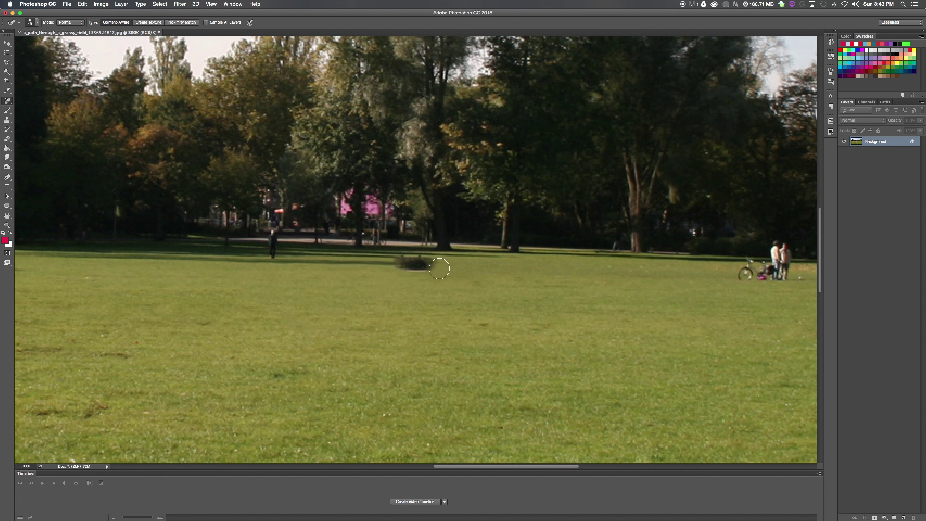
pyautogui.press('super+z')
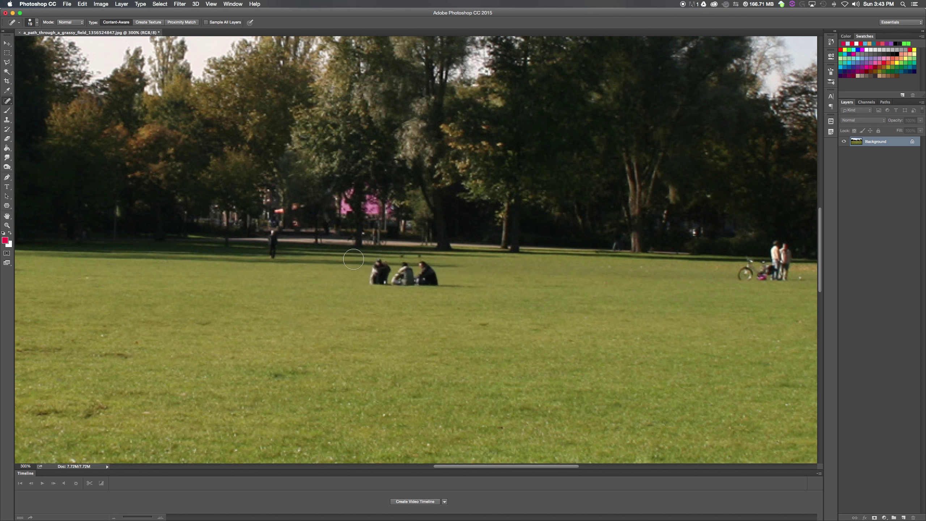
pyautogui.moveTo(352, 261)
pyautogui.mouseDown()
pyautogui.moveTo(485, 276)
pyautogui.moveTo(381, 272)
pyautogui.moveTo(388, 281)
pyautogui.moveTo(496, 285)
pyautogui.mouseUp()
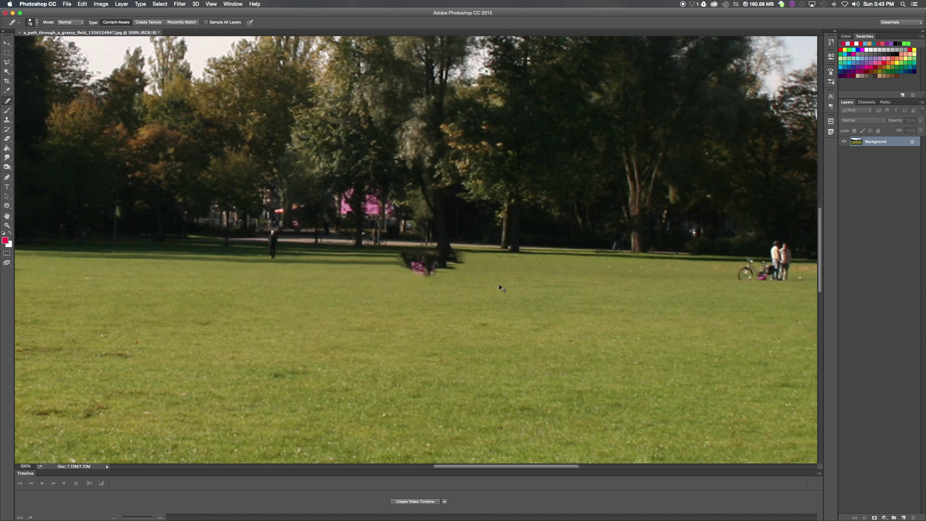
pyautogui.press('super+z')
pyautogui.moveTo(366, 280)
pyautogui.mouseDown()
pyautogui.moveTo(459, 286)
pyautogui.moveTo(369, 275)
pyautogui.moveTo(451, 271)
pyautogui.moveTo(468, 279)
pyautogui.moveTo(368, 273)
pyautogui.moveTo(445, 273)
pyautogui.moveTo(394, 278)
pyautogui.mouseUp()
pyautogui.press('super+z')
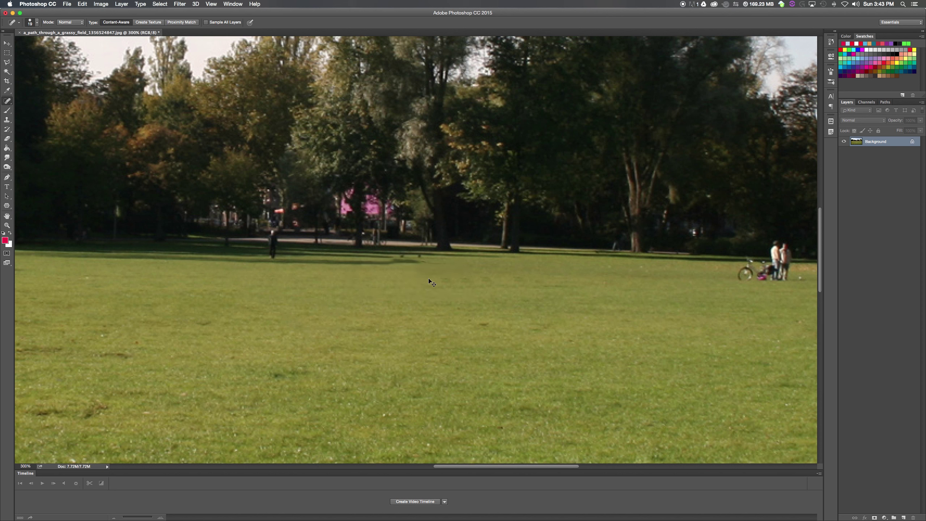
pyautogui.press('super+z')
pyautogui.moveTo(459, 281)
pyautogui.mouseDown()
pyautogui.moveTo(415, 271)
pyautogui.moveTo(470, 283)
pyautogui.mouseUp()
pyautogui.press('super+z')
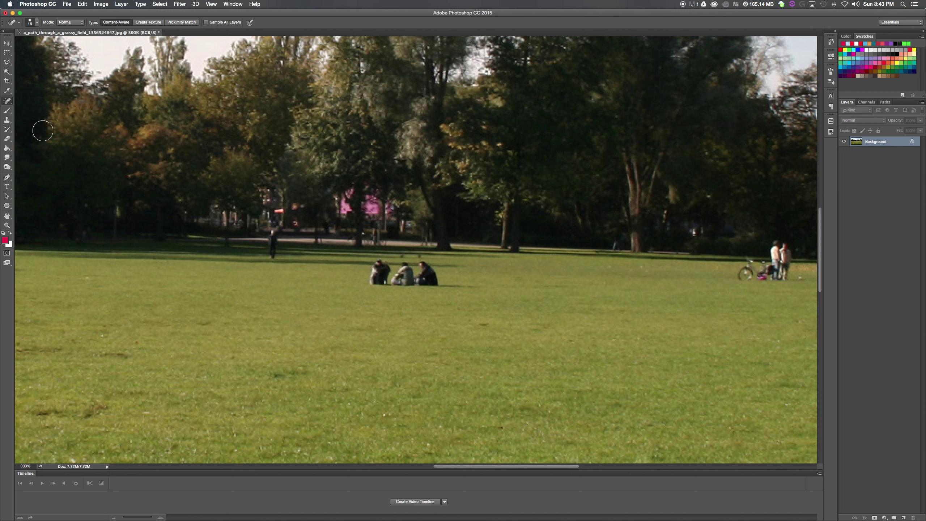
# - Try cloning grass over the middle and right seated people, then undo those strokes
pyautogui.click(7, 121)
pyautogui.moveTo(430, 272); pyautogui.dragTo(381, 263)
pyautogui.press('super+alt+z')
pyautogui.press('super+alt+z')
pyautogui.press('super+alt+z')
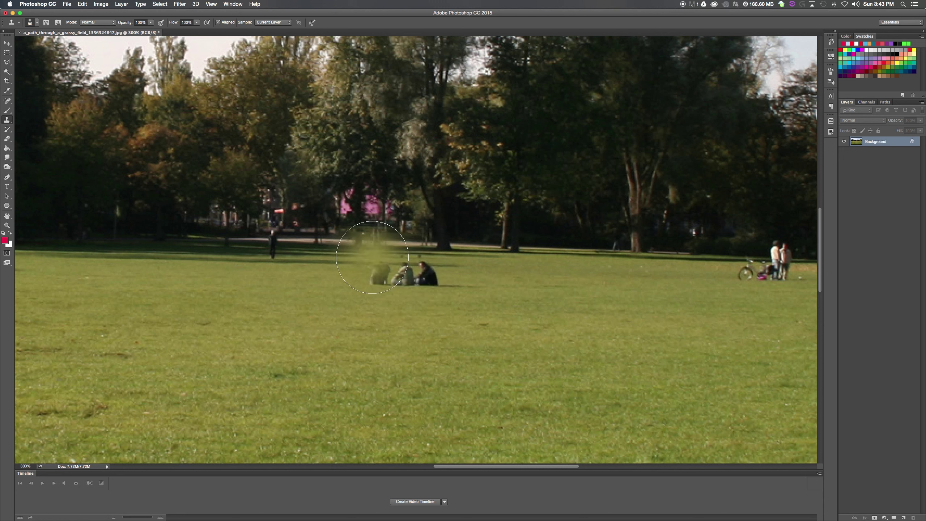
pyautogui.press('super+alt+z')
pyautogui.press('super+alt+z')
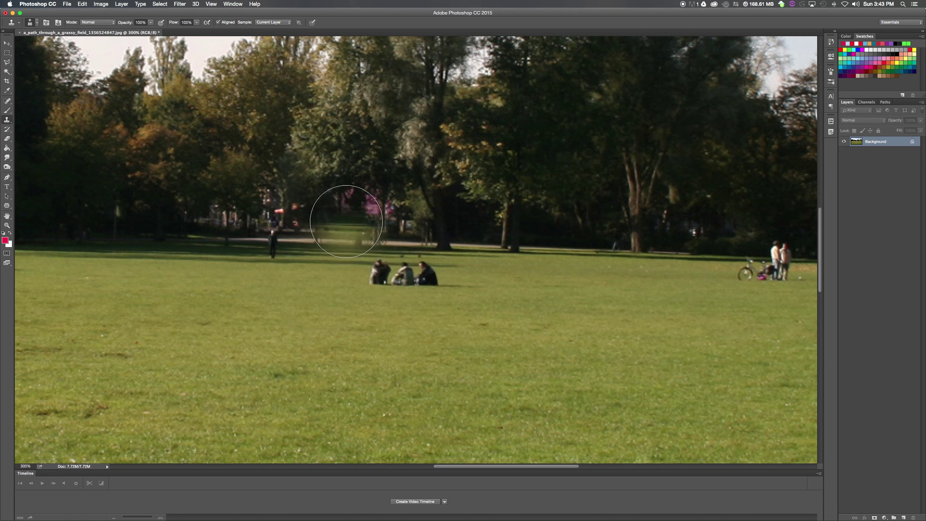
# - Shrink the Clone Stamp brush from 86 px to 39 px
pyautogui.click(33, 23)
pyautogui.moveTo(62, 47); pyautogui.dragTo(50, 47)
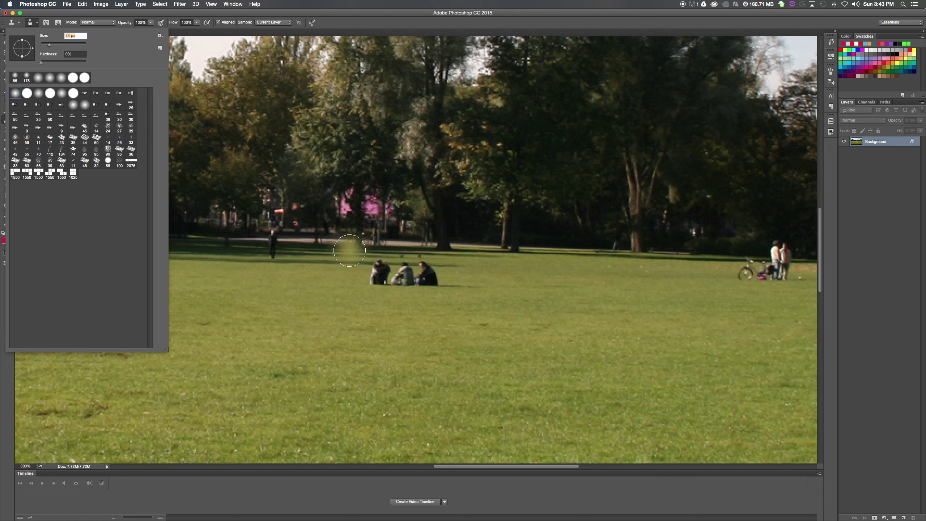
pyautogui.click(140, 13)
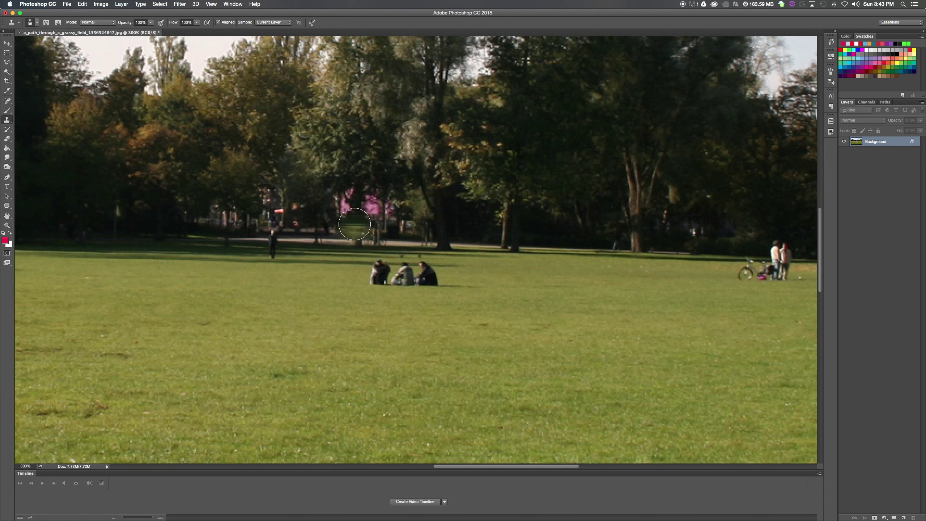
# - Sample nearby grass and clone it over the three seated people and leftover blurred figures
pyautogui.keyDown('alt'); pyautogui.click(321, 262); pyautogui.keyUp('alt')
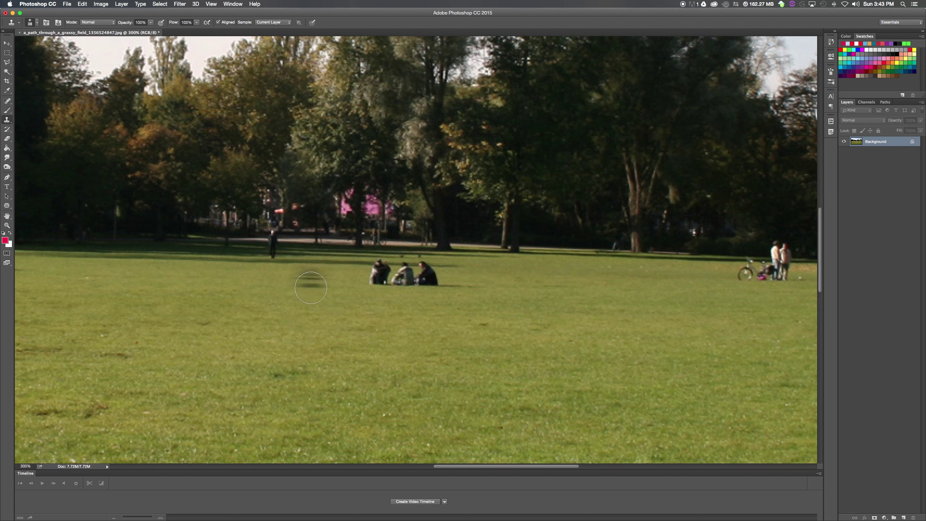
pyautogui.moveTo(381, 268); pyautogui.dragTo(382, 264)
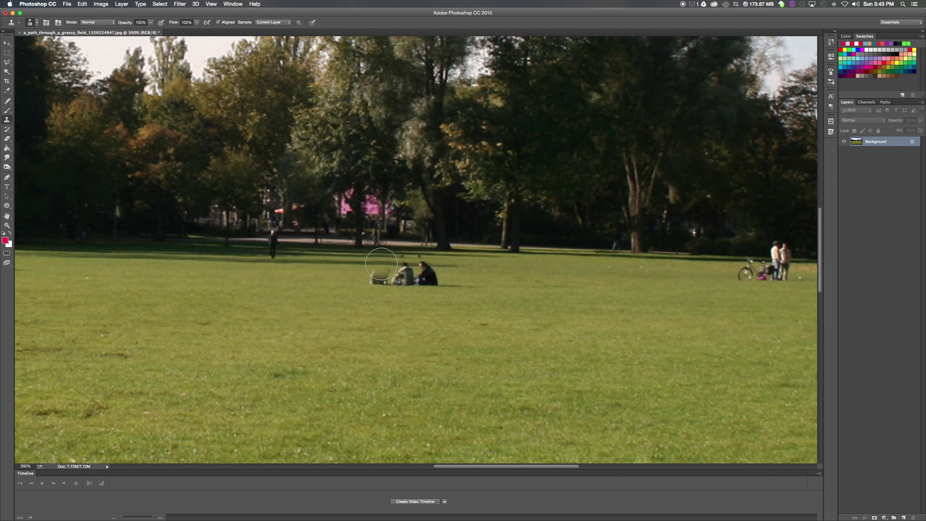
pyautogui.moveTo(381, 264)
pyautogui.mouseDown()
pyautogui.moveTo(427, 265)
pyautogui.moveTo(467, 288)
pyautogui.moveTo(468, 279)
pyautogui.moveTo(446, 271)
pyautogui.mouseUp()
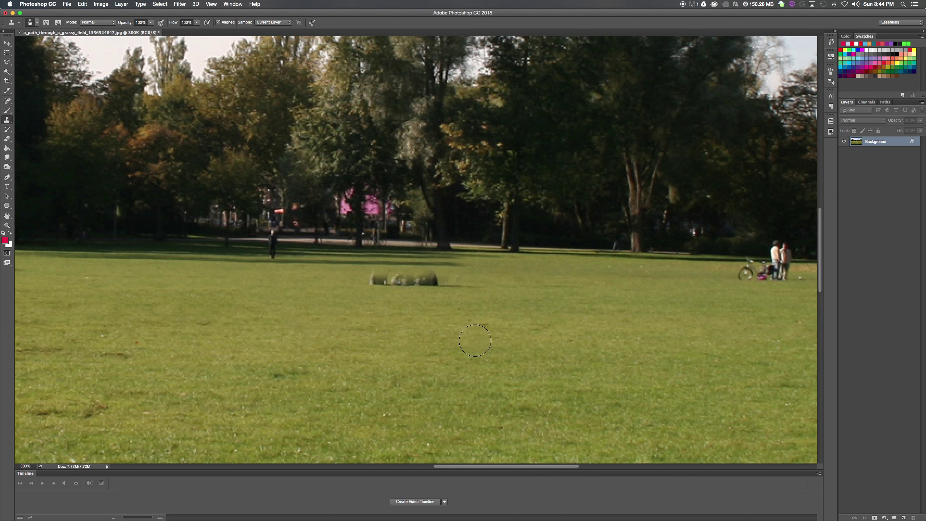
pyautogui.keyDown('alt'); pyautogui.click(342, 286); pyautogui.keyUp('alt')
pyautogui.moveTo(378, 279); pyautogui.dragTo(463, 285)
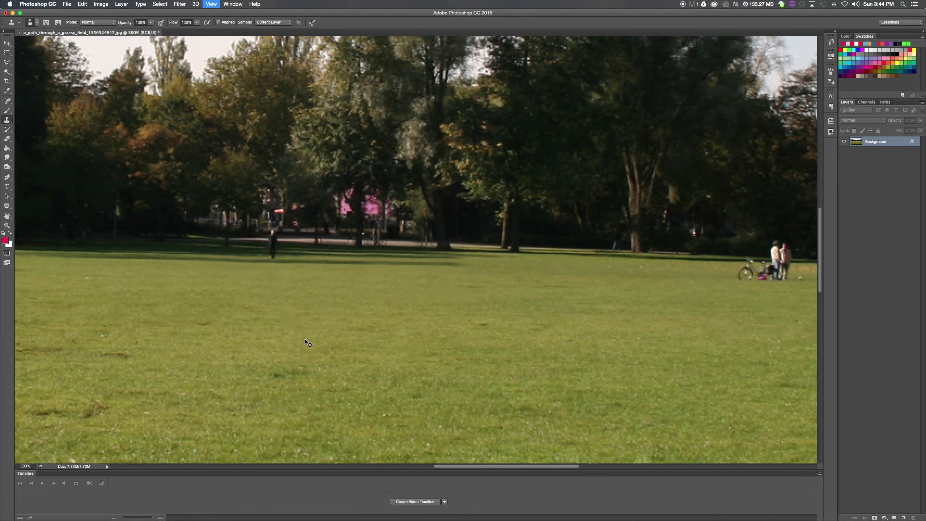
# - Fit the whole photo, then zoom and pan to the couple, bicycle and seated figure by the treeline
pyautogui.press('super+1')
pyautogui.press('super+minus')
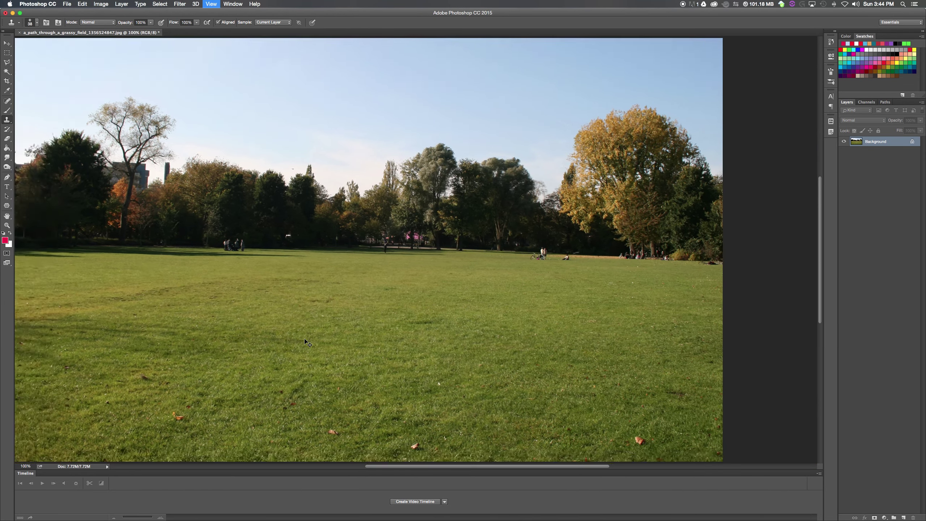
pyautogui.press('super+plus')
pyautogui.press('super+plus')
pyautogui.press('super+plus')
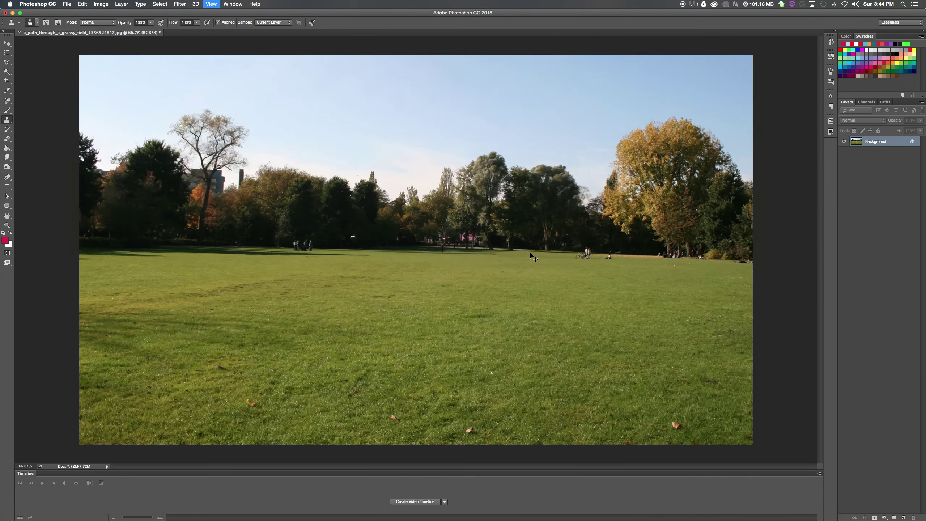
pyautogui.press('h')
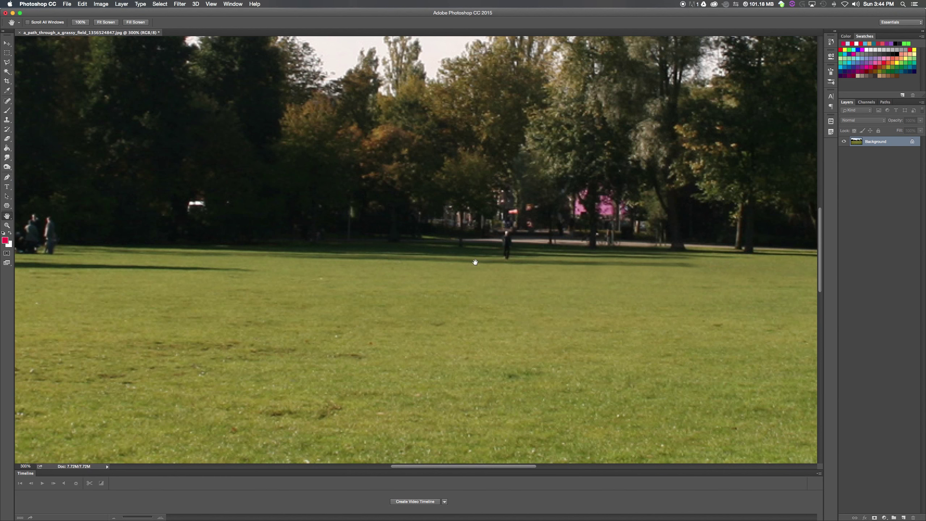
pyautogui.moveTo(609, 266); pyautogui.dragTo(470, 296)
pyautogui.scroll(1, 363, 266)
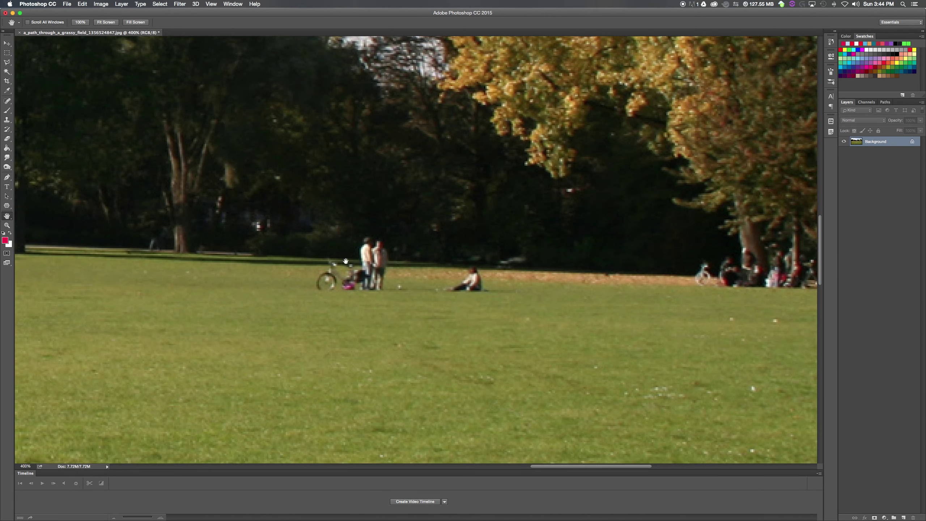
pyautogui.click(3, 46)
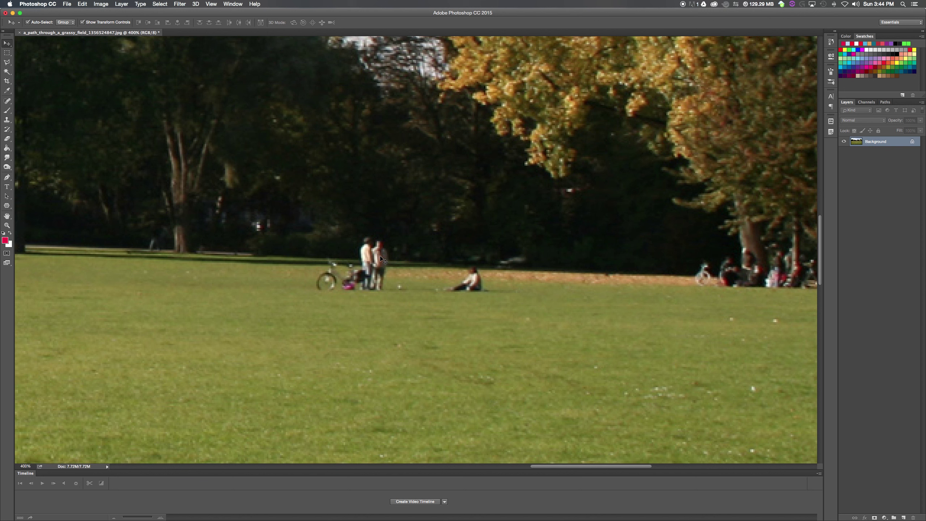
# - Marquee-select the couple, bicycle and seated person and apply a Content-Aware fill
pyautogui.click(6, 53)
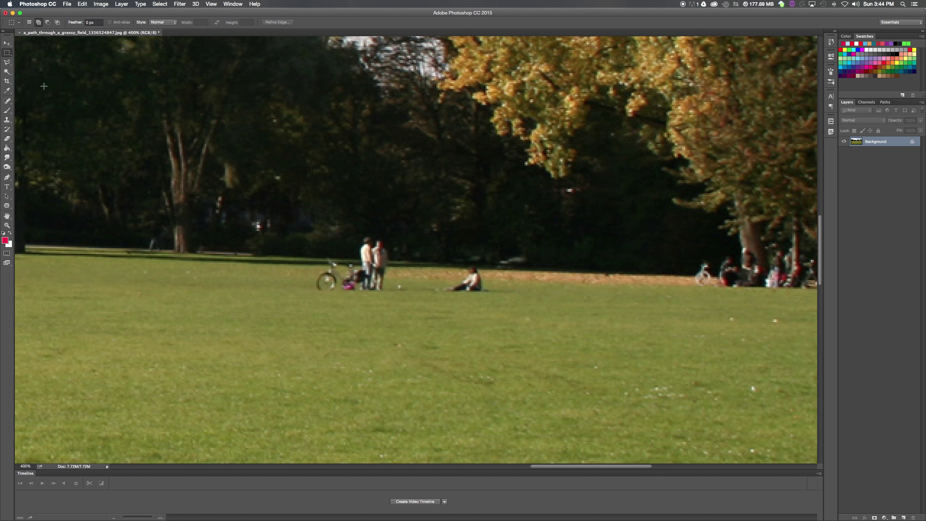
pyautogui.moveTo(295, 233); pyautogui.dragTo(505, 305)
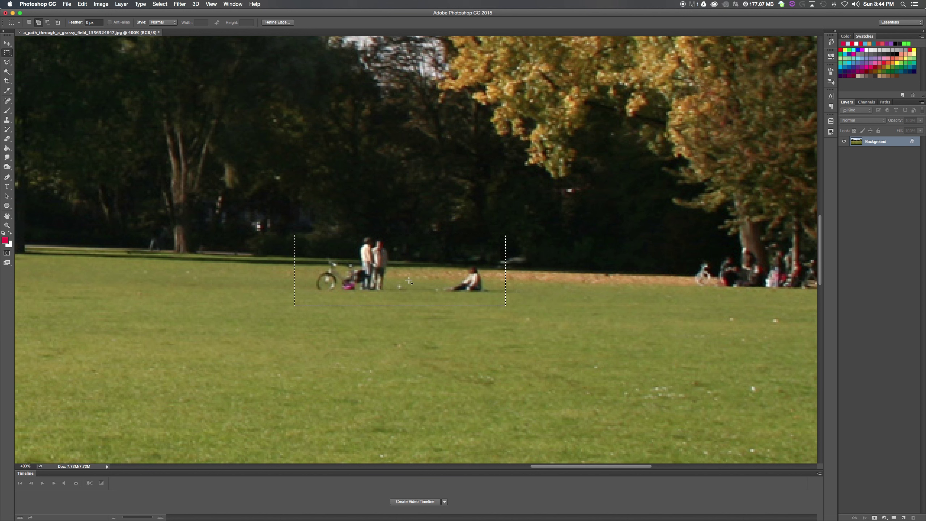
pyautogui.press('i')
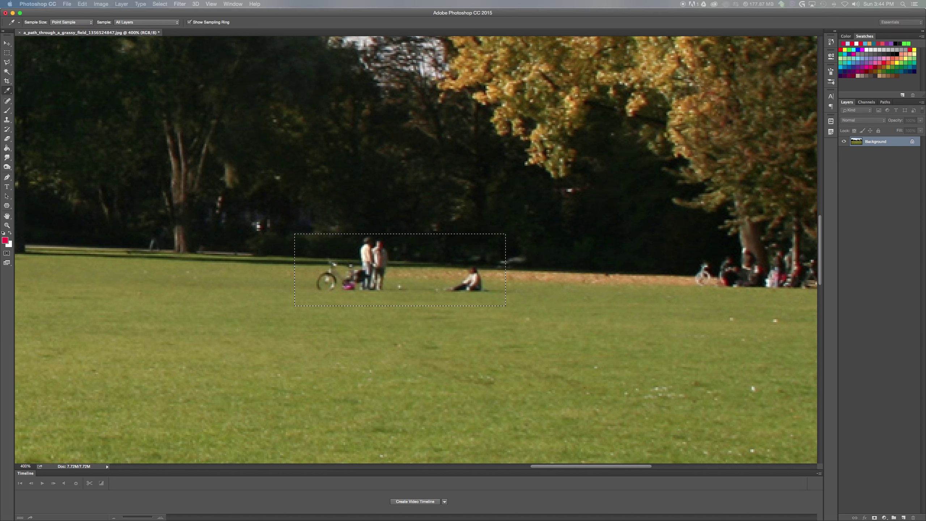
pyautogui.hotkey('shift', 'BackSpace')
pyautogui.moveTo(172, 217); pyautogui.dragTo(159, 216)
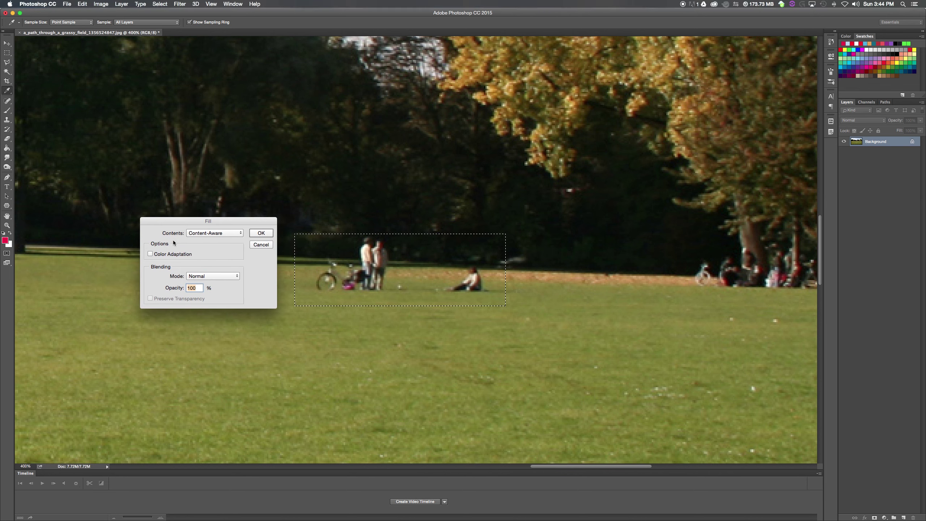
pyautogui.click(205, 234)
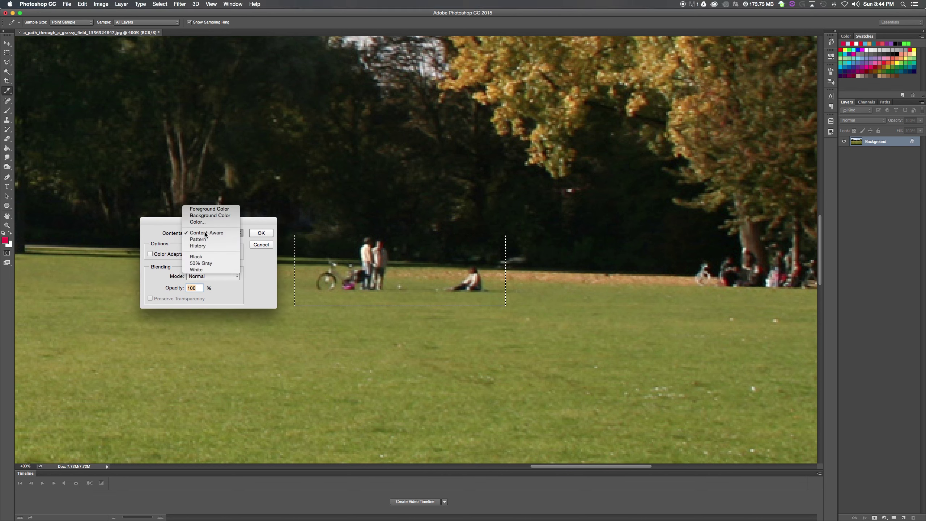
pyautogui.click(205, 233)
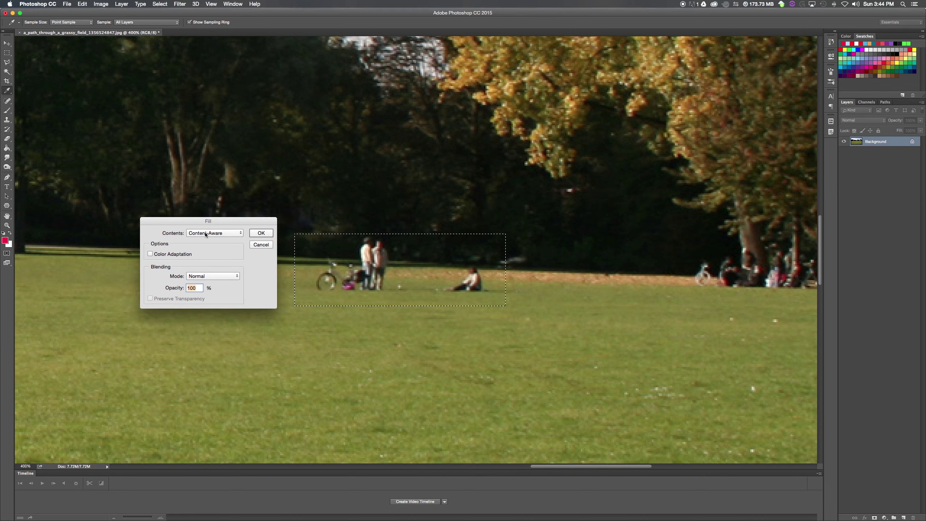
pyautogui.click(262, 233)
# - Apply Content-Aware fill to the selection once more, then deselect it
pyautogui.press('m')
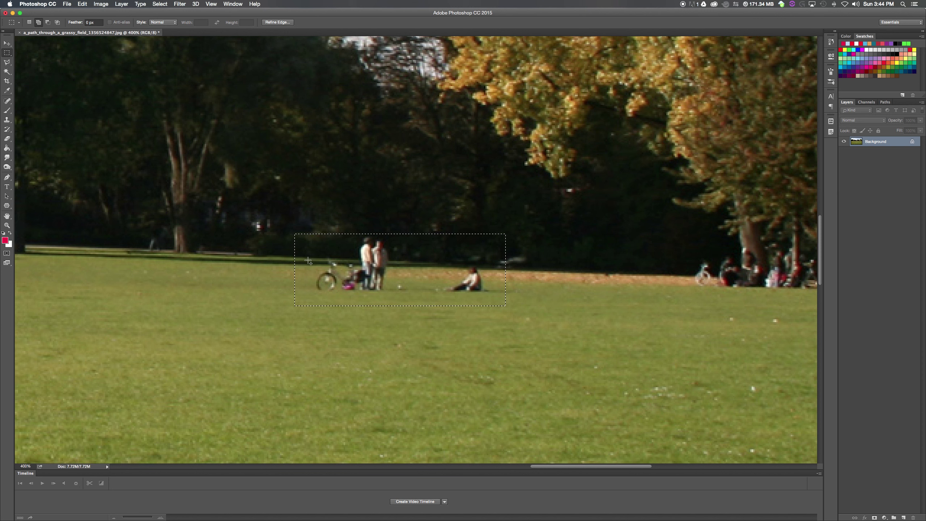
pyautogui.hotkey('shift', 'BackSpace')
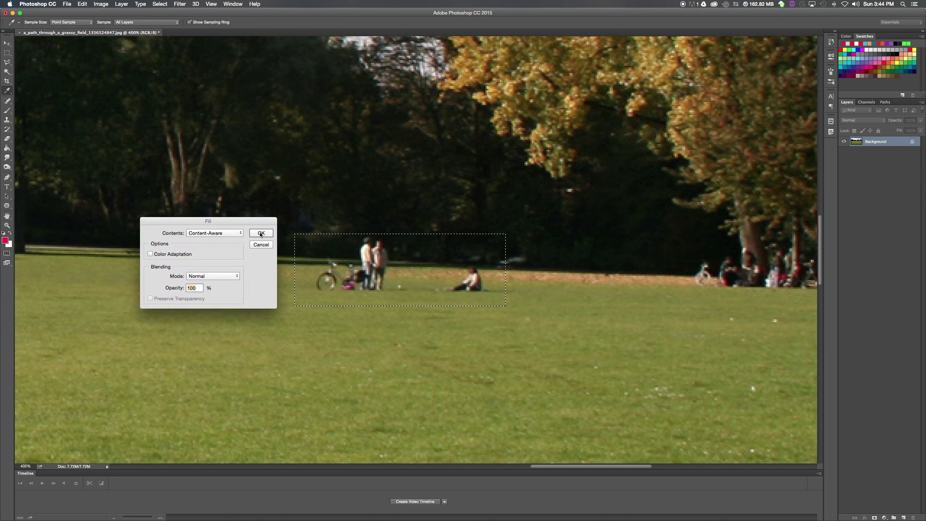
pyautogui.click(261, 233)
pyautogui.click(155, 4)
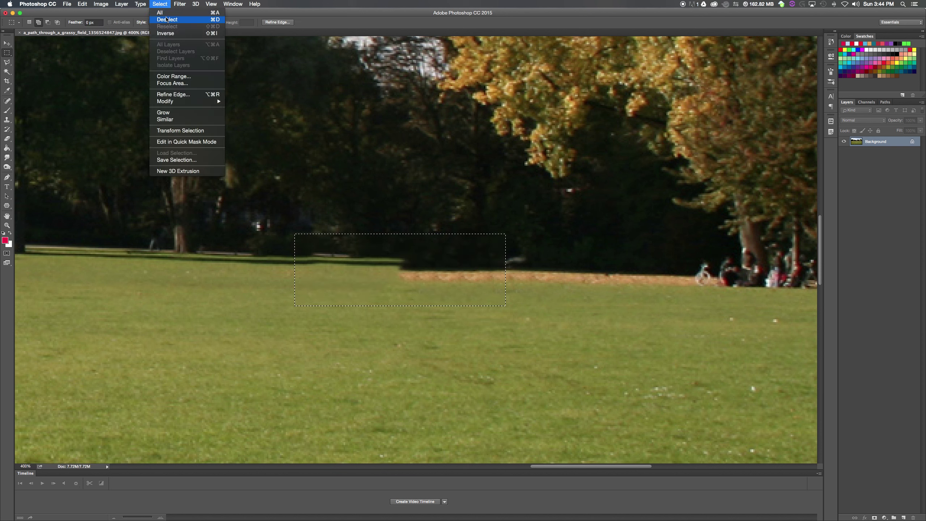
pyautogui.click(166, 19)
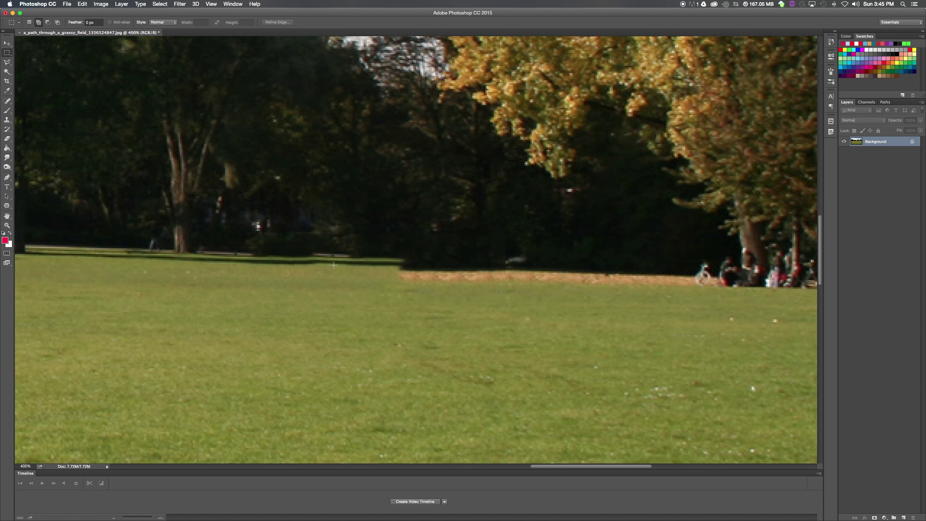
# - Undo the Content-Aware fill so the couple, bicycle and seated figure return, and clear the selection
pyautogui.press('super+minus')
pyautogui.press('super+minus')
pyautogui.press('super+minus')
pyautogui.press('super+minus')
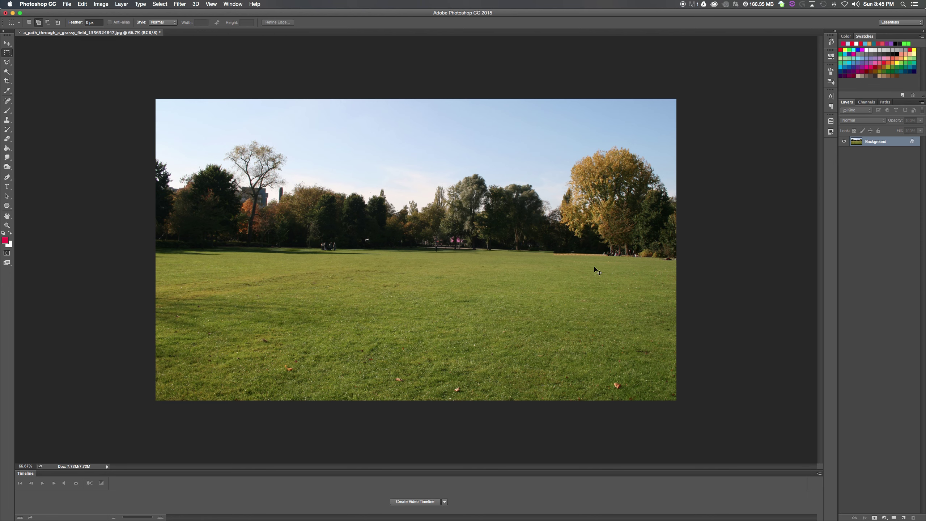
pyautogui.press('super+plus')
pyautogui.press('super+plus')
pyautogui.press('super+plus')
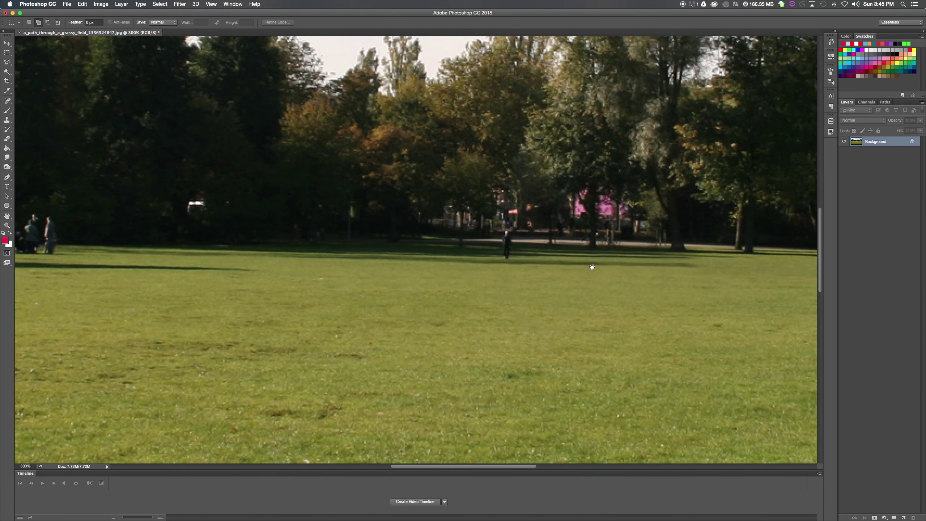
pyautogui.press('h')
pyautogui.moveTo(596, 272); pyautogui.dragTo(234, 290)
pyautogui.moveTo(591, 331); pyautogui.dragTo(381, 285)
pyautogui.press('super+plus')
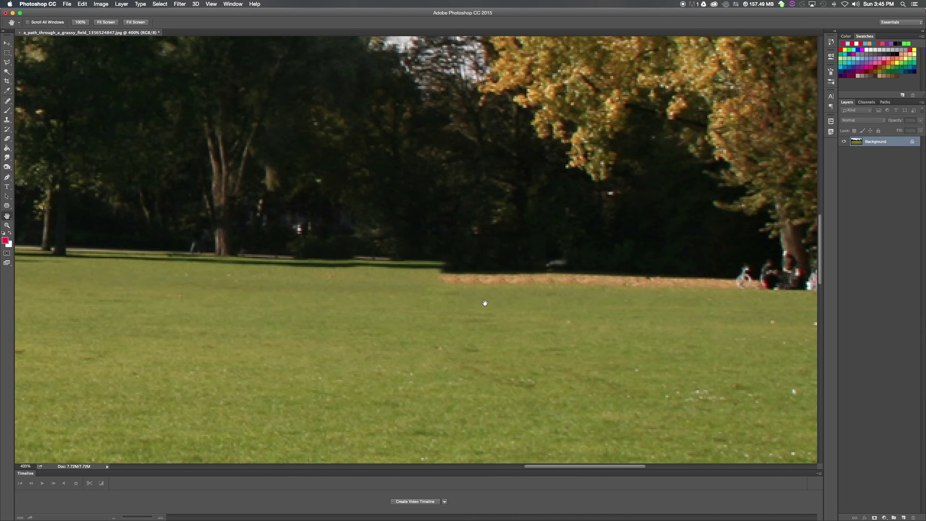
pyautogui.press('super+alt+z')
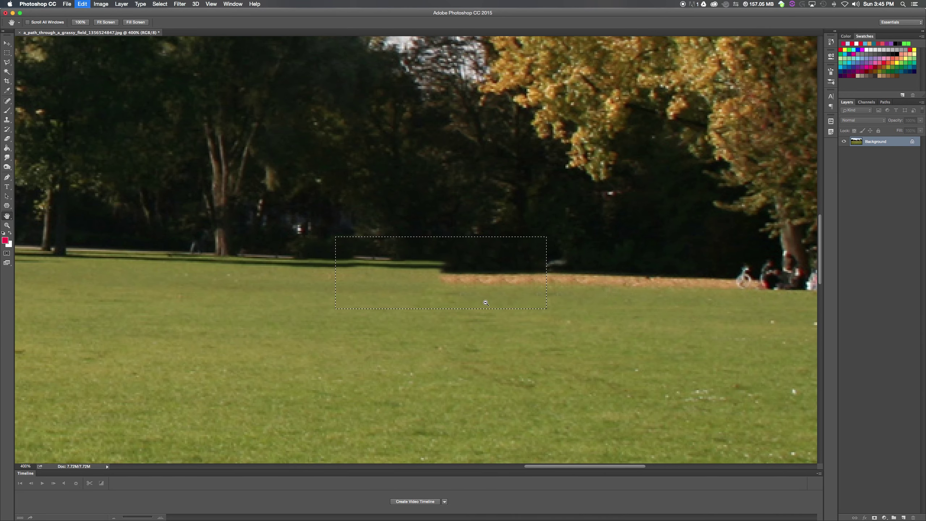
pyautogui.press('super+plus')
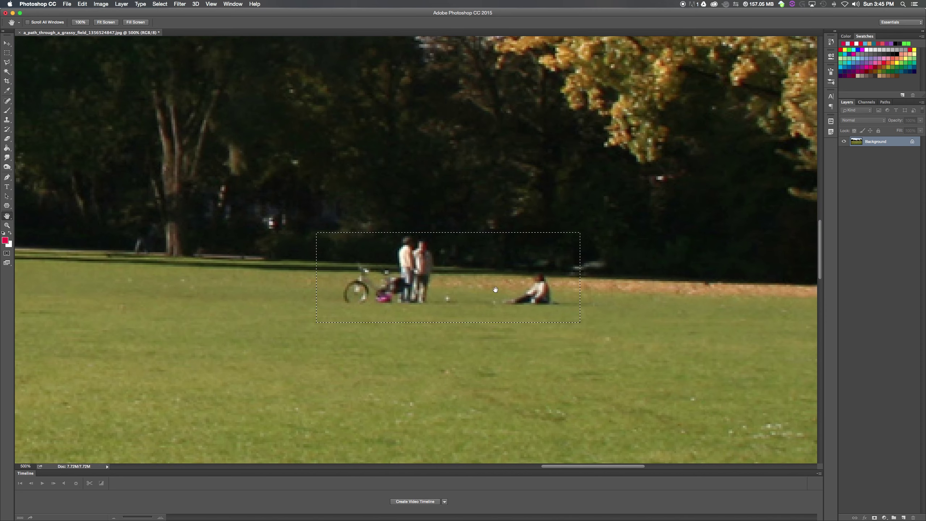
pyautogui.press('v')
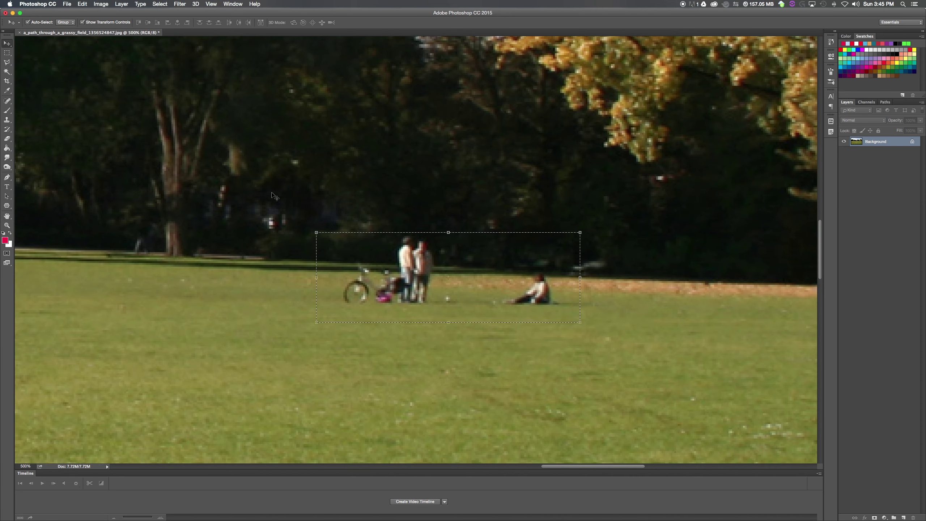
pyautogui.click(160, 4)
pyautogui.click(162, 17)
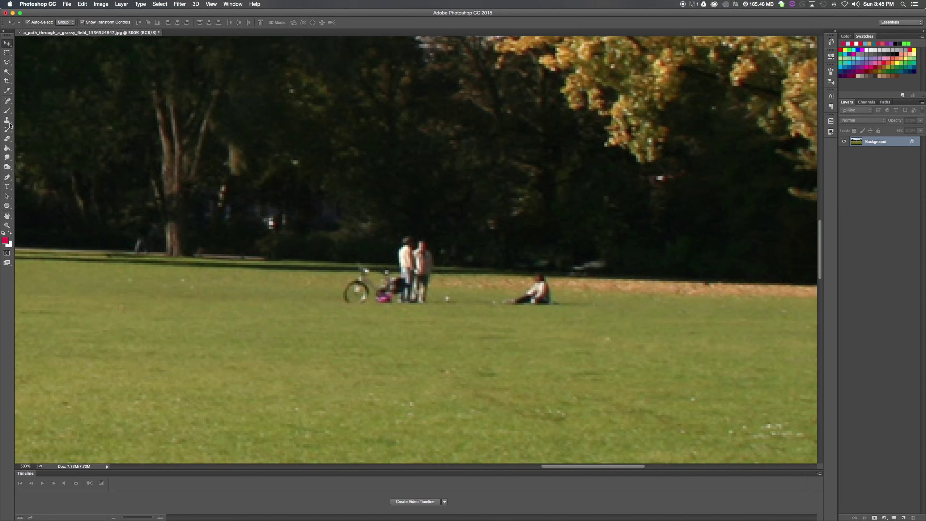
pyautogui.click(7, 121)
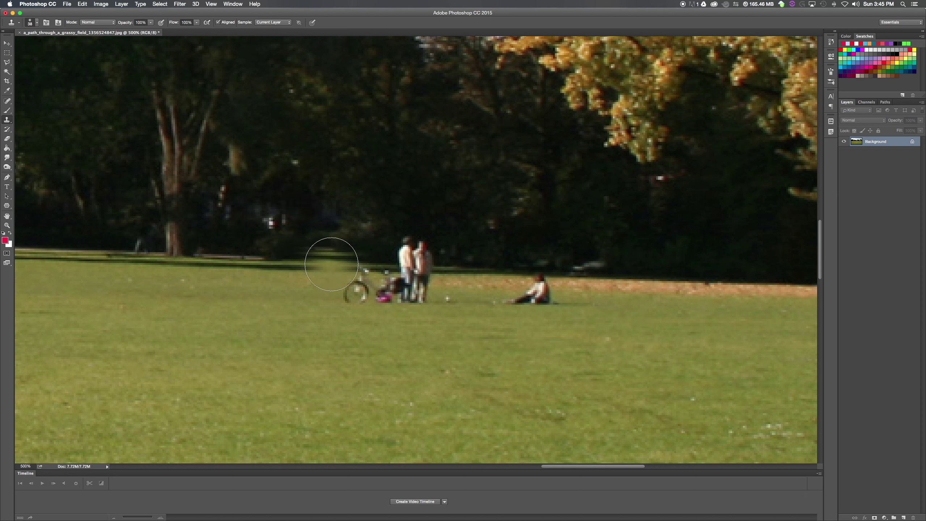
# - Clone grass and trees over the standing couple, the seated person and two white treeline spots
pyautogui.keyDown('alt'); pyautogui.click(326, 266); pyautogui.keyUp('alt')
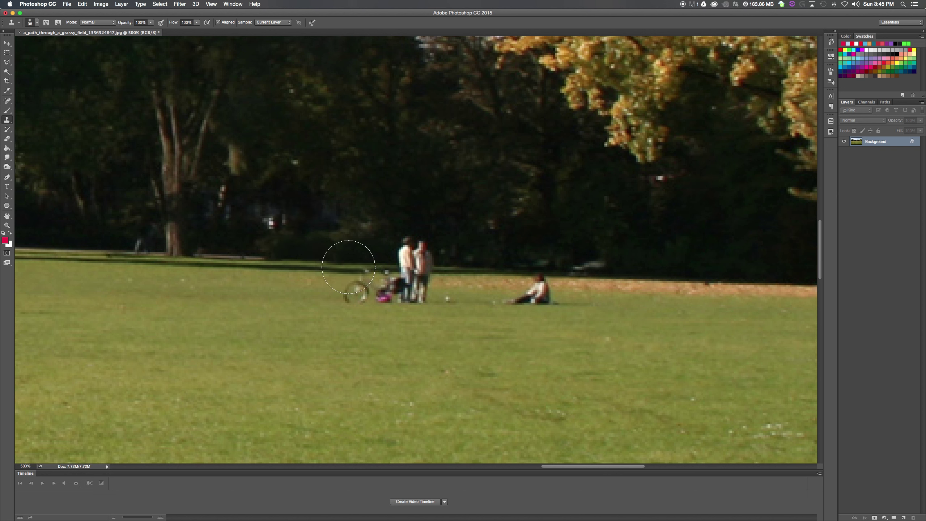
pyautogui.moveTo(358, 265); pyautogui.dragTo(412, 265)
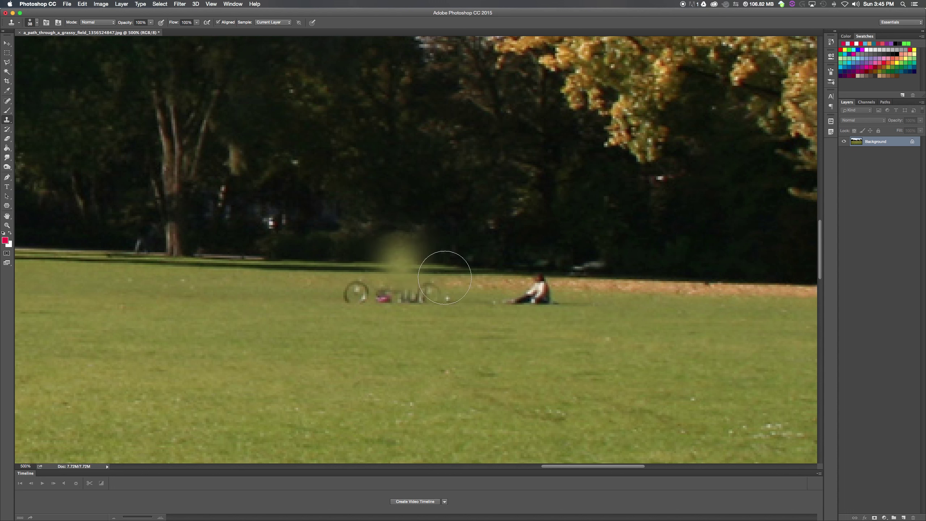
pyautogui.keyDown('alt'); pyautogui.click(598, 289); pyautogui.keyUp('alt')
pyautogui.moveTo(525, 294)
pyautogui.mouseDown()
pyautogui.moveTo(539, 288)
pyautogui.moveTo(525, 296)
pyautogui.mouseUp()
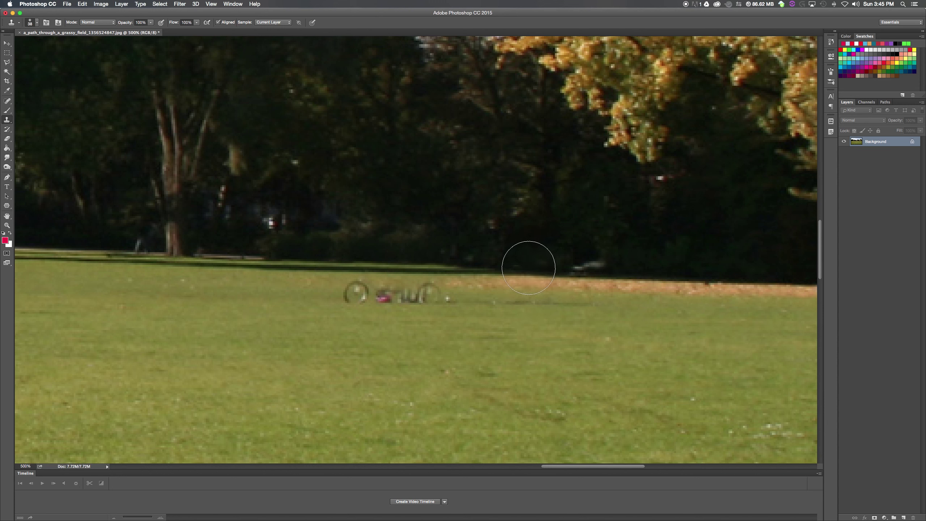
pyautogui.click(529, 267)
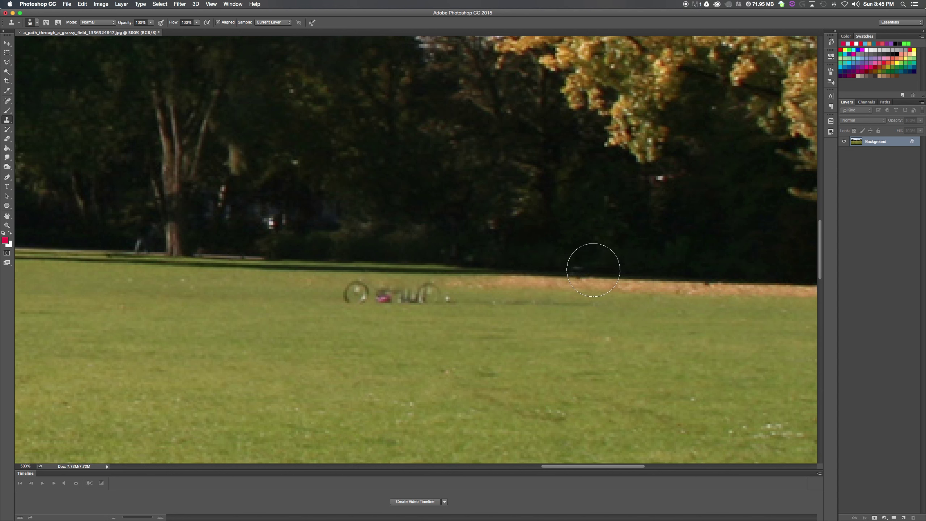
pyautogui.click(588, 266)
pyautogui.press('j')
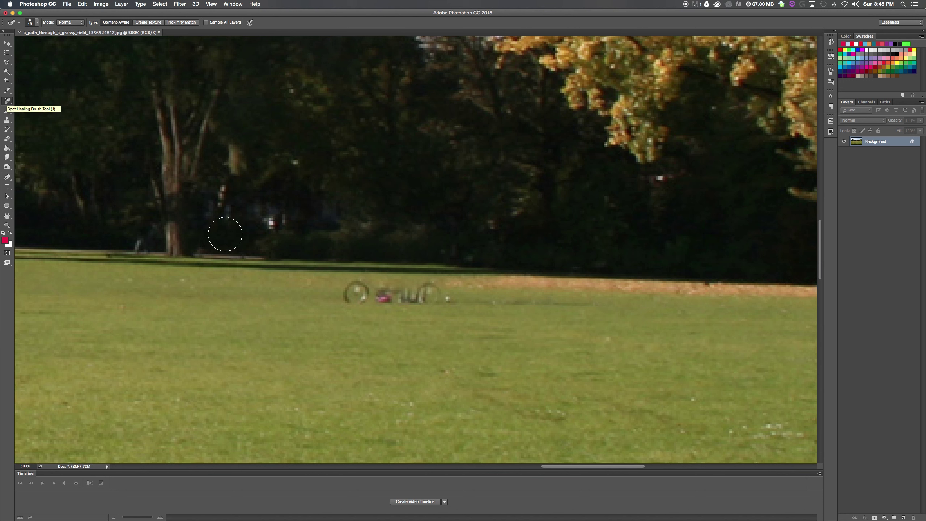
# - Heal away the bicycle outline, then clone-stamp the grass edge below the trees smooth
pyautogui.moveTo(330, 300); pyautogui.dragTo(580, 310)
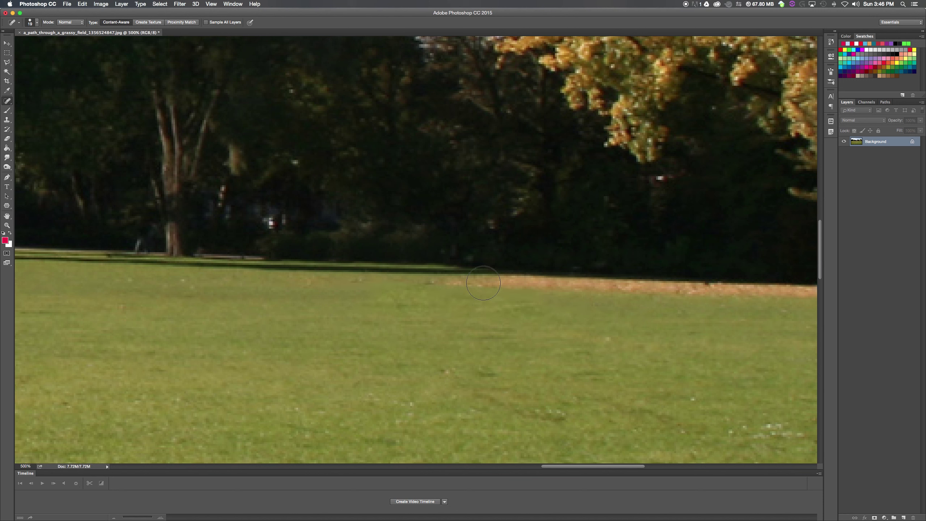
pyautogui.click(6, 120)
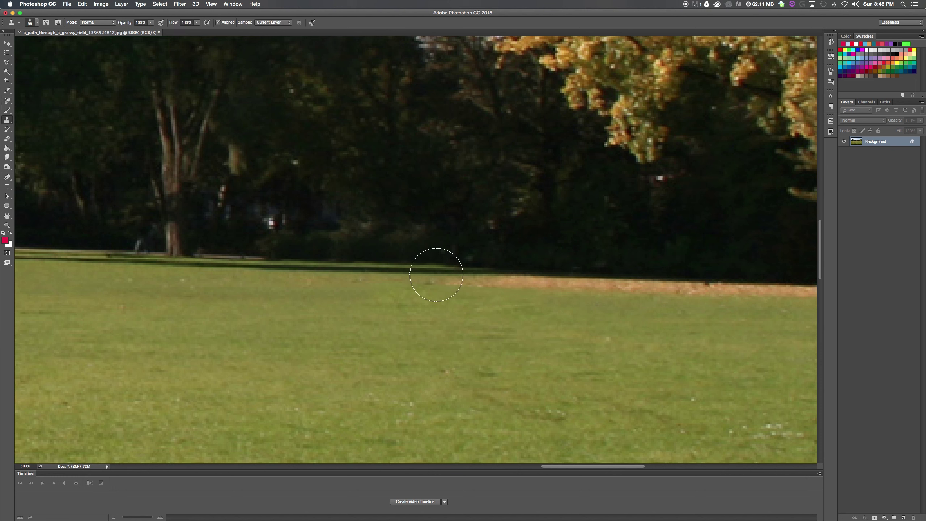
pyautogui.keyDown('alt'); pyautogui.click(553, 287); pyautogui.keyUp('alt')
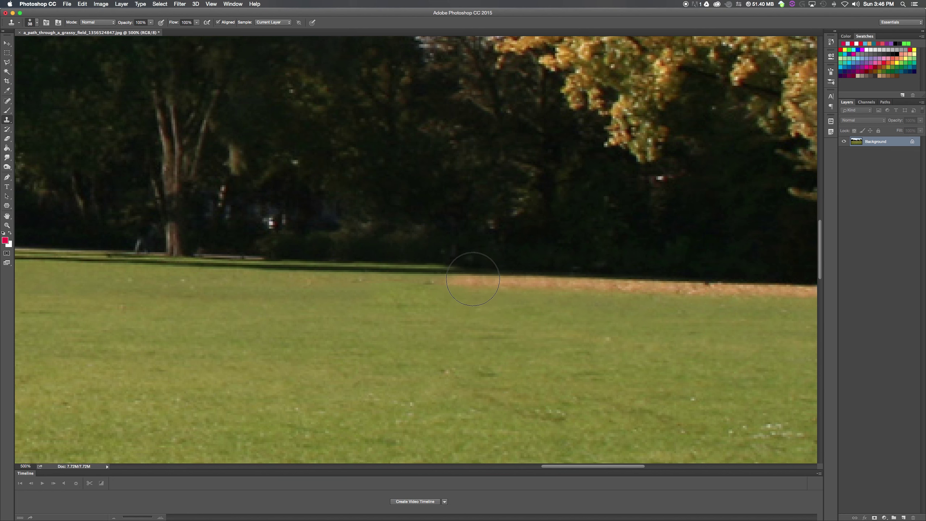
pyautogui.moveTo(473, 279)
pyautogui.mouseDown()
pyautogui.moveTo(575, 290)
pyautogui.moveTo(467, 286)
pyautogui.moveTo(509, 303)
pyautogui.moveTo(538, 300)
pyautogui.moveTo(458, 290)
pyautogui.mouseUp()
pyautogui.scroll(-4, 461, 293)
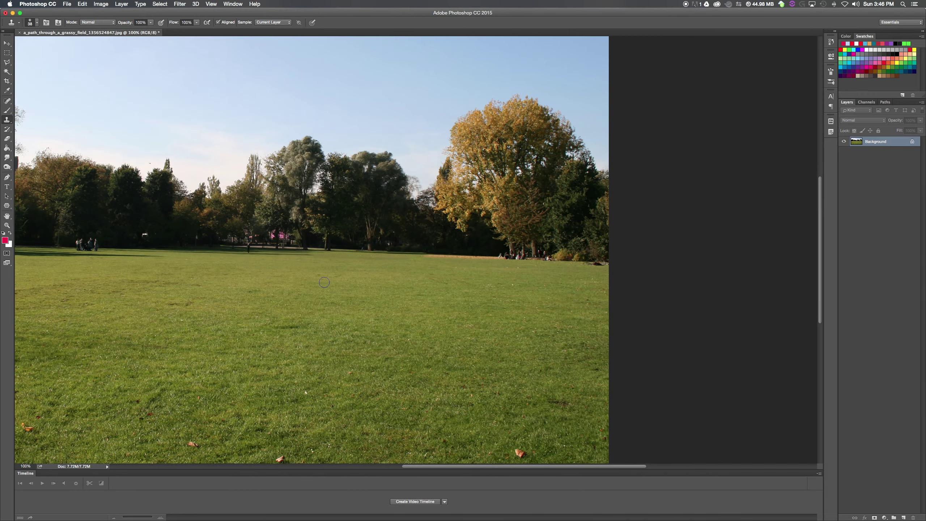
# - Bring the left group into view, marquee-select it and fill it with Content-Aware
pyautogui.press('h')
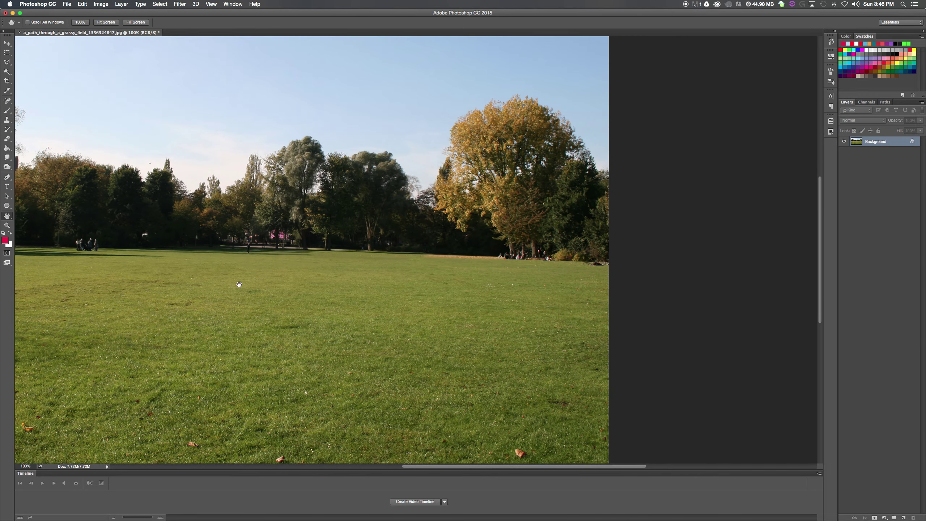
pyautogui.hscroll(-10, 460, 279)
pyautogui.scroll(4, 452, 267)
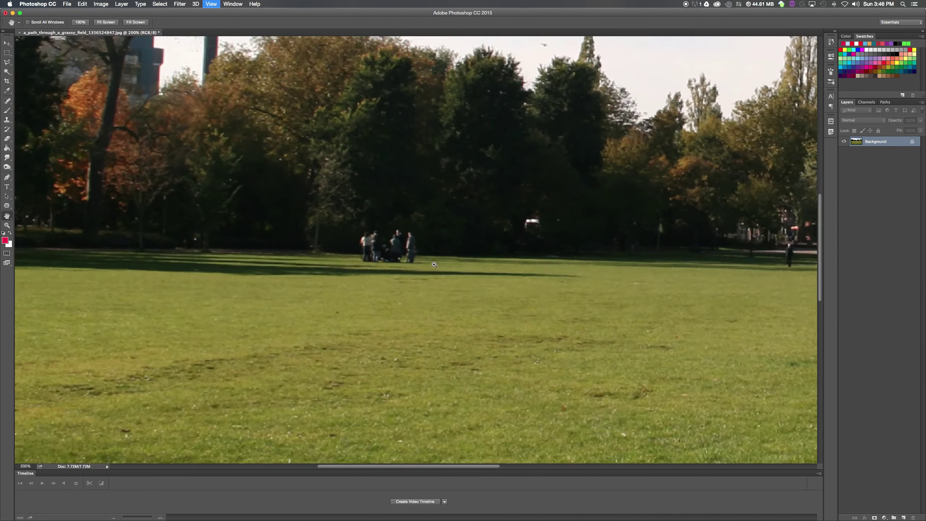
pyautogui.moveTo(424, 290); pyautogui.dragTo(459, 304)
pyautogui.press('v')
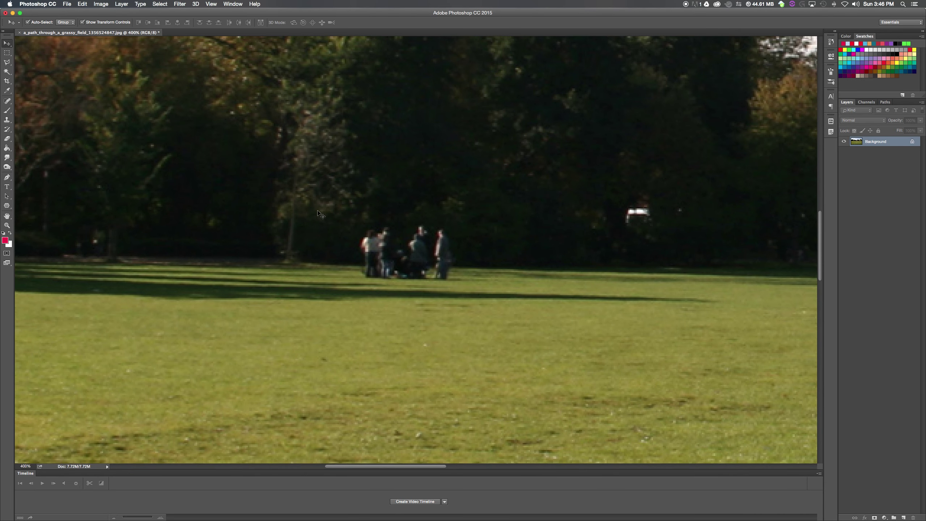
pyautogui.click(5, 54)
pyautogui.moveTo(346, 219); pyautogui.dragTo(471, 287)
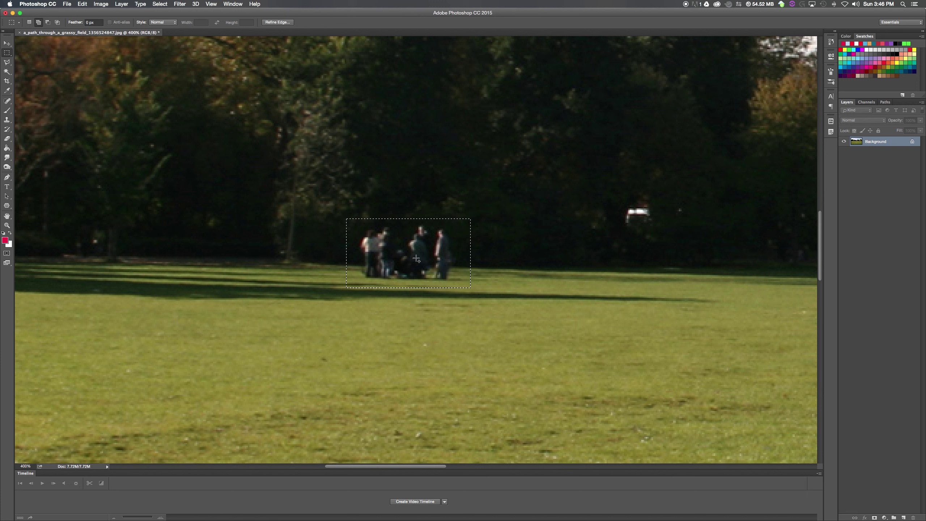
pyautogui.hotkey('shift', 'BackSpace')
pyautogui.click(261, 233)
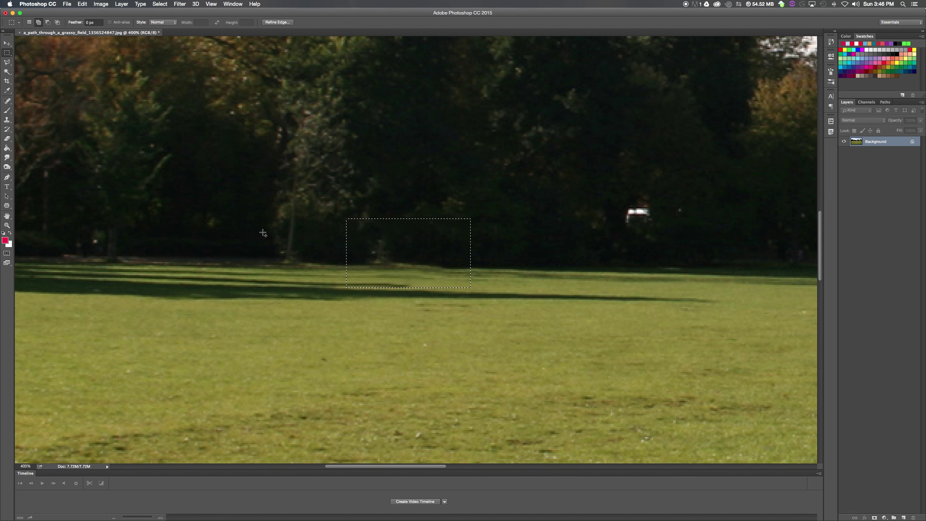
# - Switch to the Clone Stamp and clear the rectangular selection
pyautogui.click(6, 43)
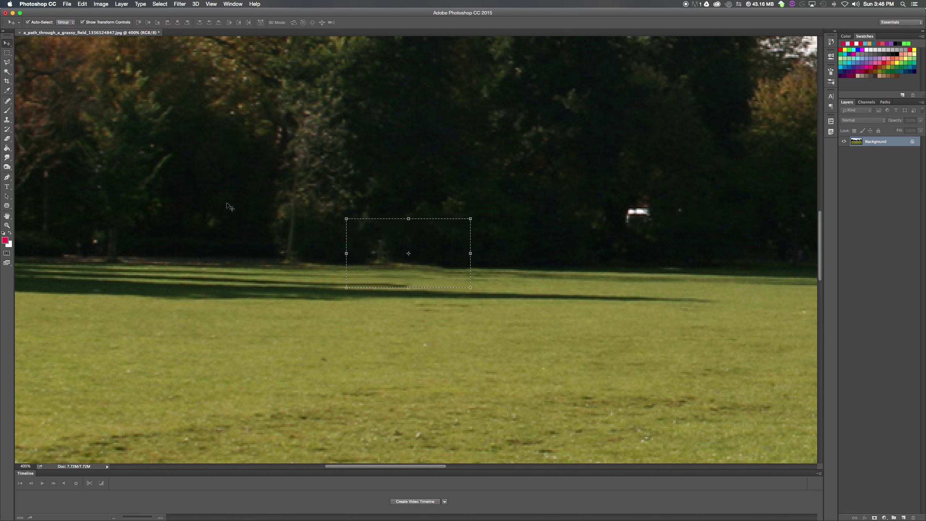
pyautogui.click(6, 120)
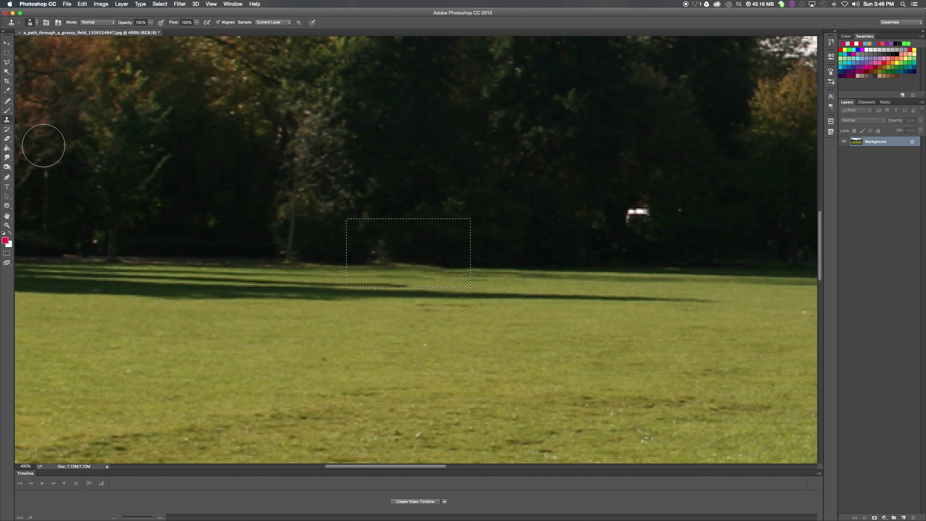
pyautogui.click(159, 3)
pyautogui.click(166, 20)
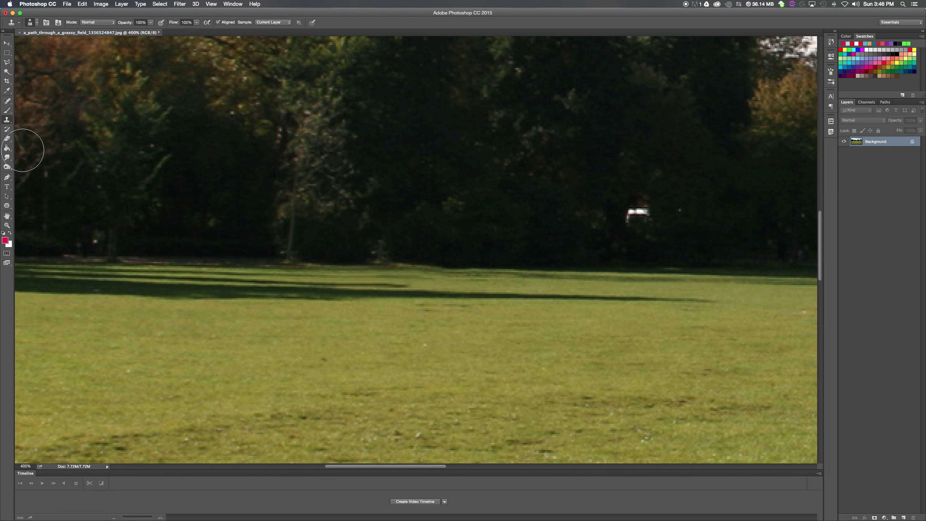
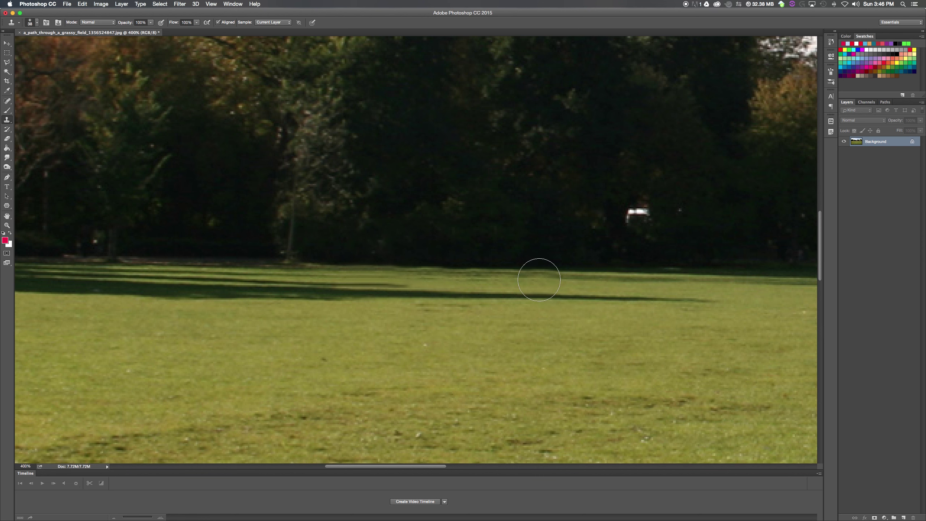
# - Zoom in on the distant standing figure and try a Clone Stamp stroke of sampled fence, then undo it
pyautogui.press('super+minus')
pyautogui.press('super+minus')
pyautogui.press('super+minus')
pyautogui.press('super+minus')
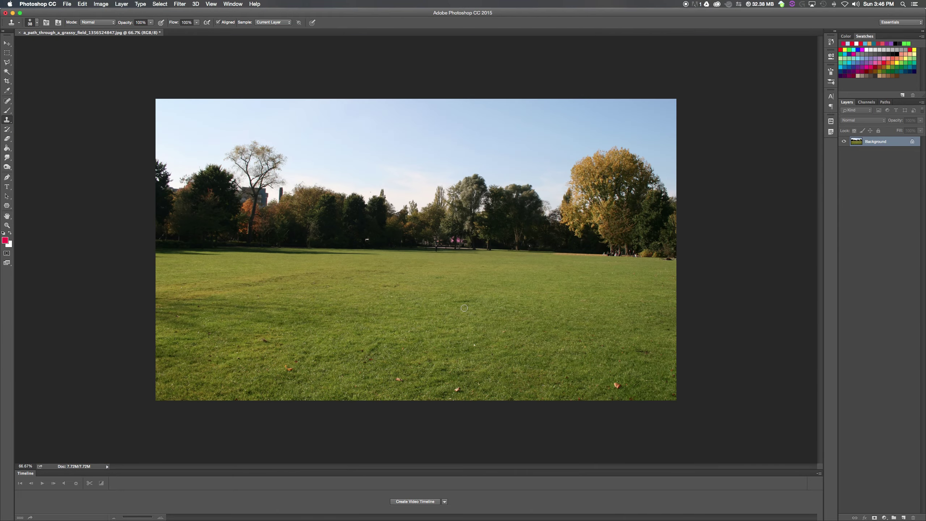
pyautogui.press('super+plus')
pyautogui.press('super+plus')
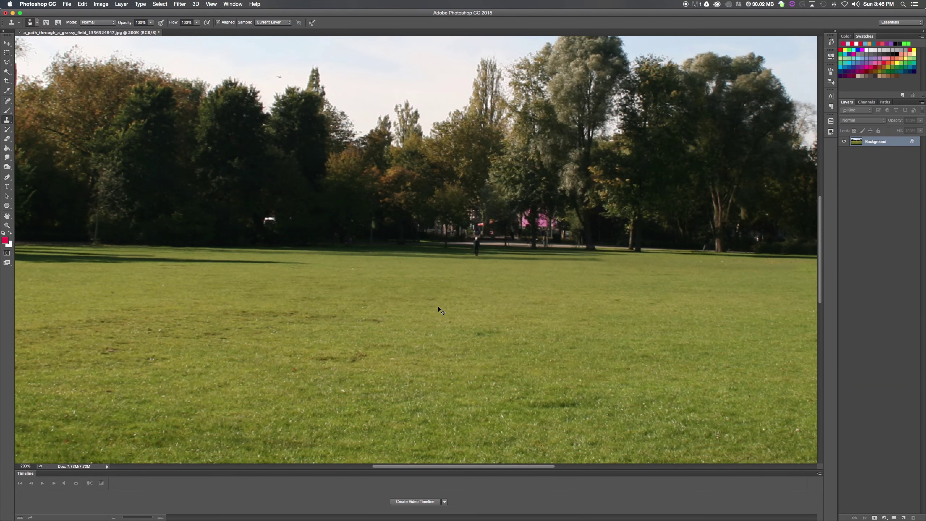
pyautogui.press('super+plus')
pyautogui.press('super+plus')
pyautogui.press('super+plus')
pyautogui.press('h')
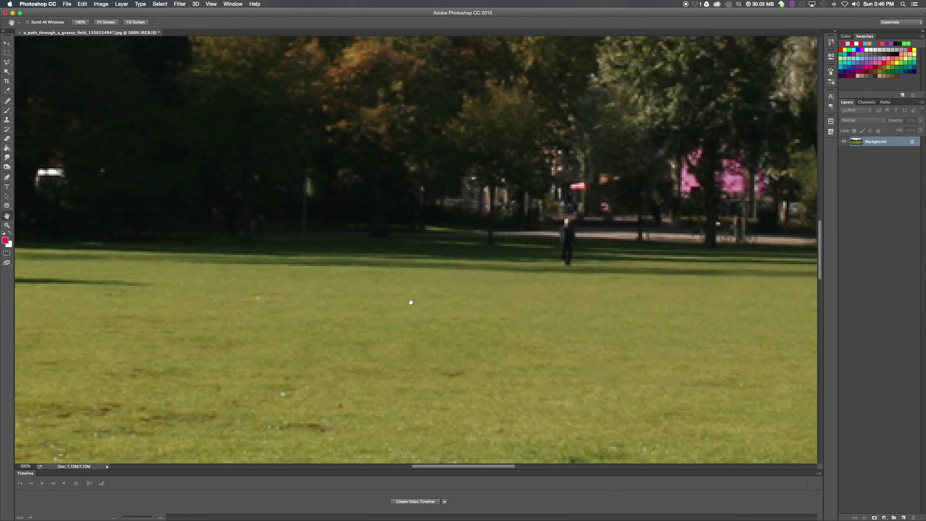
pyautogui.moveTo(419, 307)
pyautogui.mouseDown()
pyautogui.moveTo(362, 321)
pyautogui.moveTo(418, 317)
pyautogui.mouseUp()
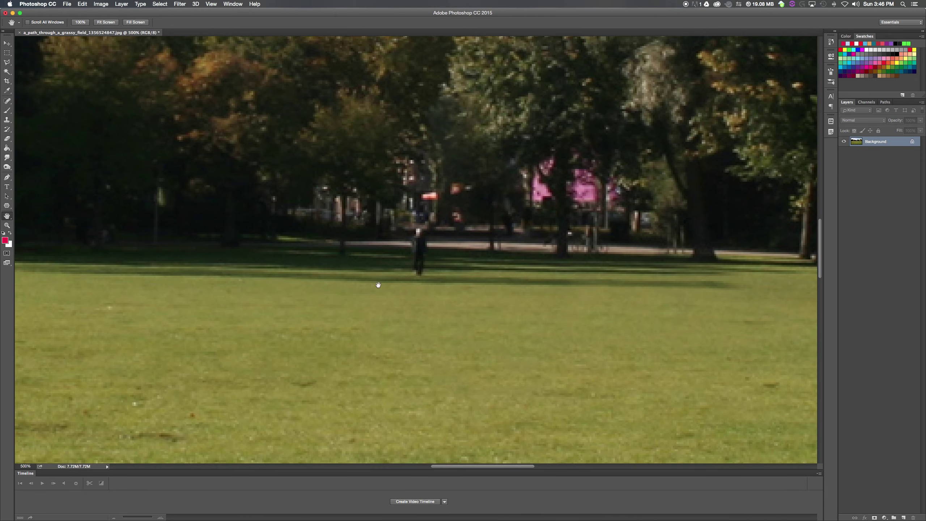
pyautogui.click(6, 122)
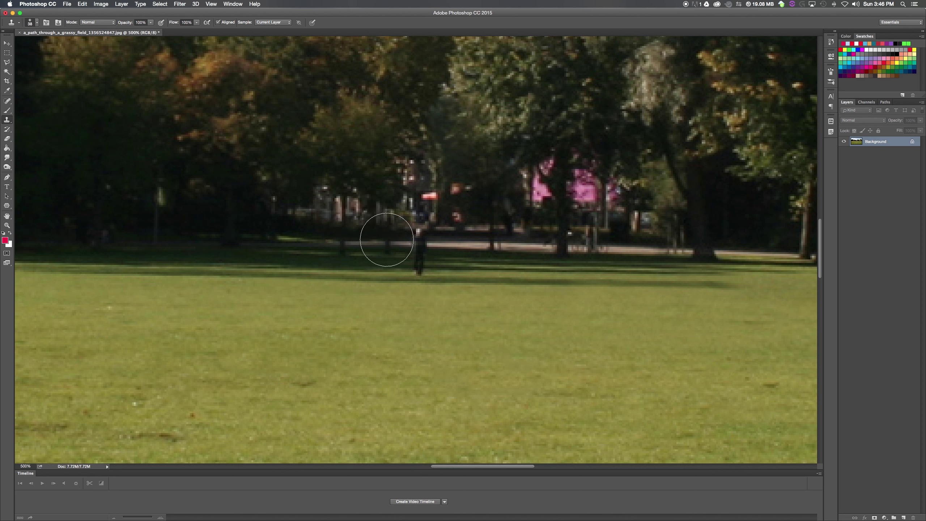
pyautogui.keyDown('alt'); pyautogui.click(386, 239); pyautogui.keyUp('alt')
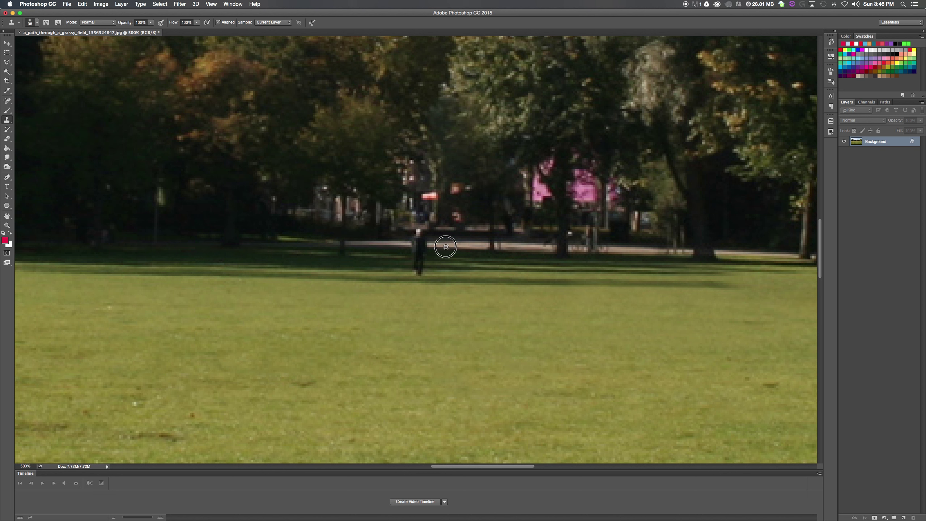
pyautogui.moveTo(442, 245); pyautogui.dragTo(417, 243)
pyautogui.press('super+z')
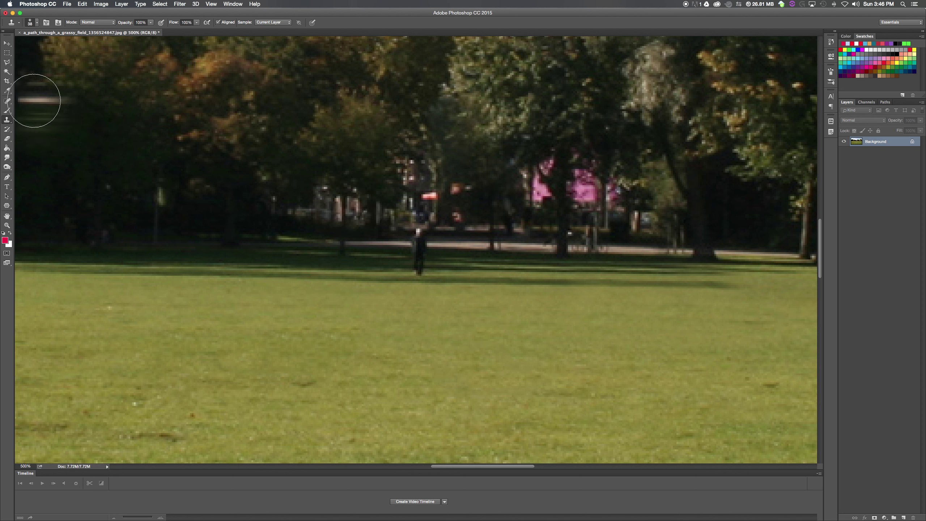
# - Shrink the Clone Stamp brush to 27 px and paint fence over the standing figure
pyautogui.click(37, 23)
pyautogui.moveTo(50, 46); pyautogui.dragTo(47, 48)
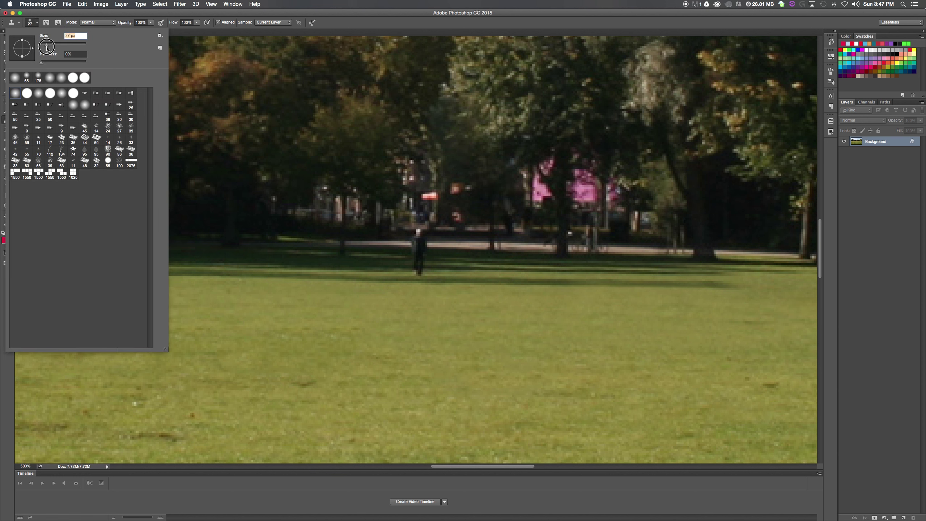
pyautogui.click(217, 12)
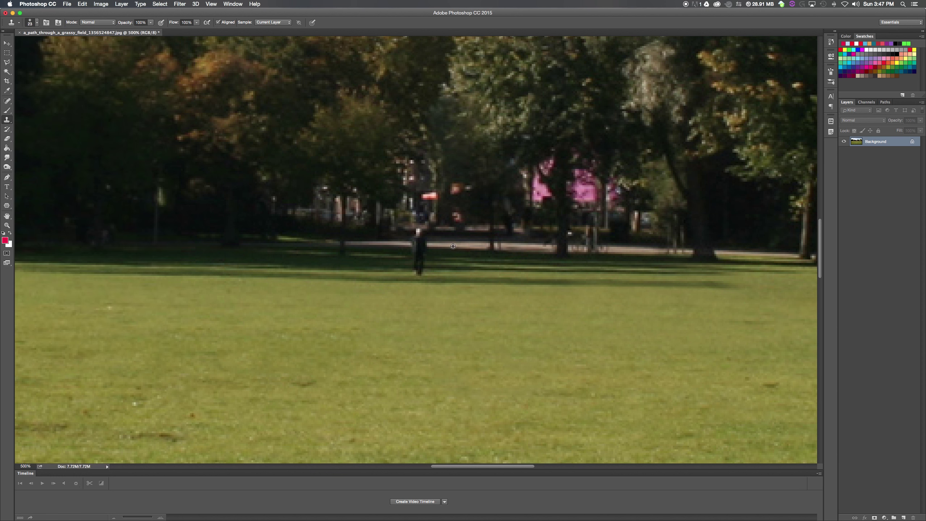
pyautogui.moveTo(427, 243); pyautogui.dragTo(419, 243)
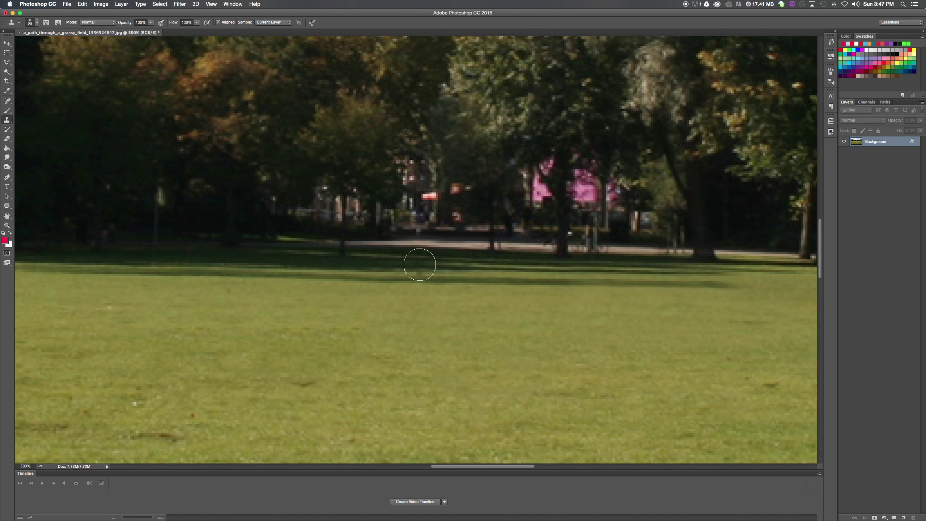
# - Zoom out, then pan and zoom in on the people sitting under the trees
pyautogui.press('super+1')
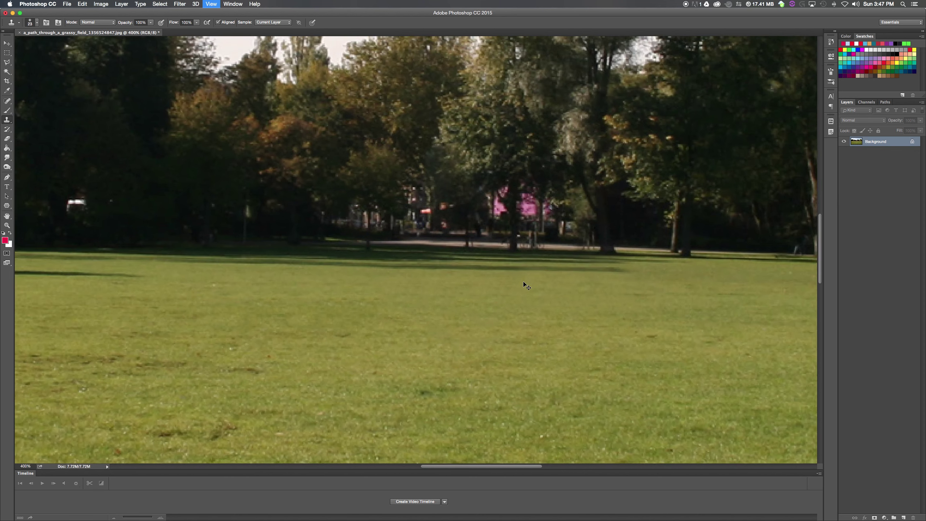
pyautogui.press('super+minus')
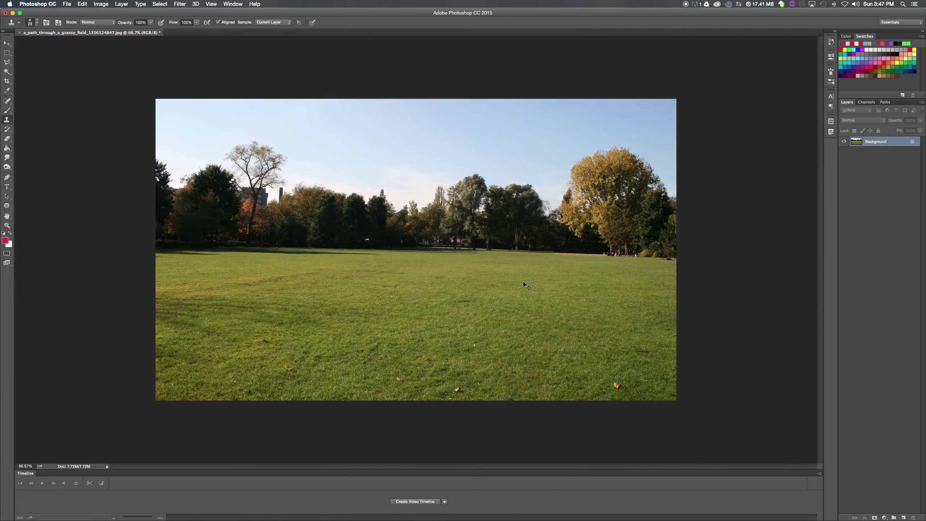
pyautogui.press('super+equal')
pyautogui.press('super+equal')
pyautogui.press('super+equal')
pyautogui.press('super+equal')
pyautogui.press('h')
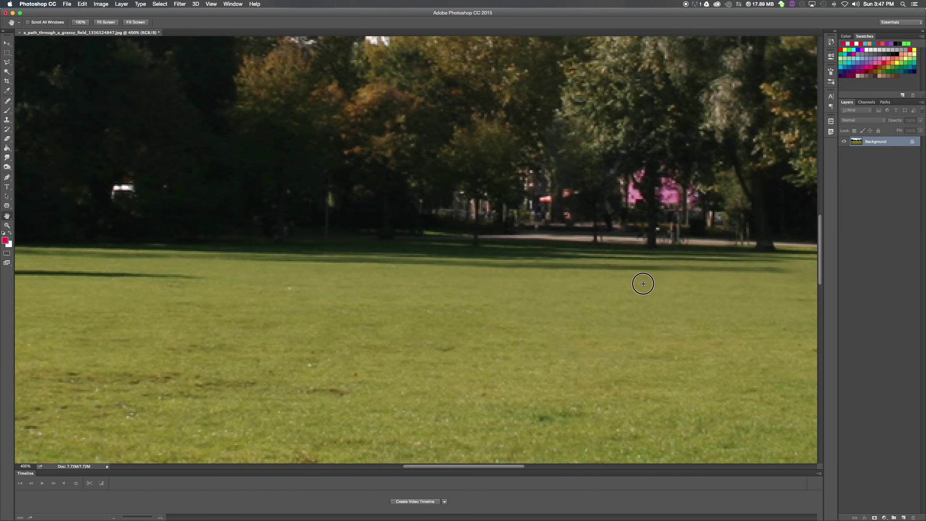
pyautogui.moveTo(643, 284)
pyautogui.mouseDown()
pyautogui.moveTo(572, 314)
pyautogui.moveTo(306, 291)
pyautogui.mouseUp()
pyautogui.moveTo(485, 299); pyautogui.dragTo(393, 305)
pyautogui.press('super+equal')
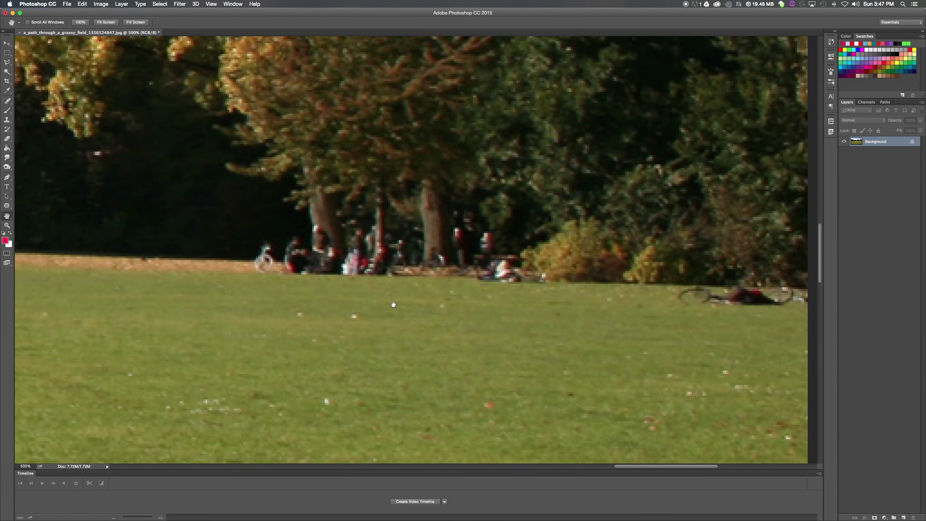
# - Enlarge the Clone Stamp brush to 36 px and cover the seated figures left of the tree with path
pyautogui.click(7, 121)
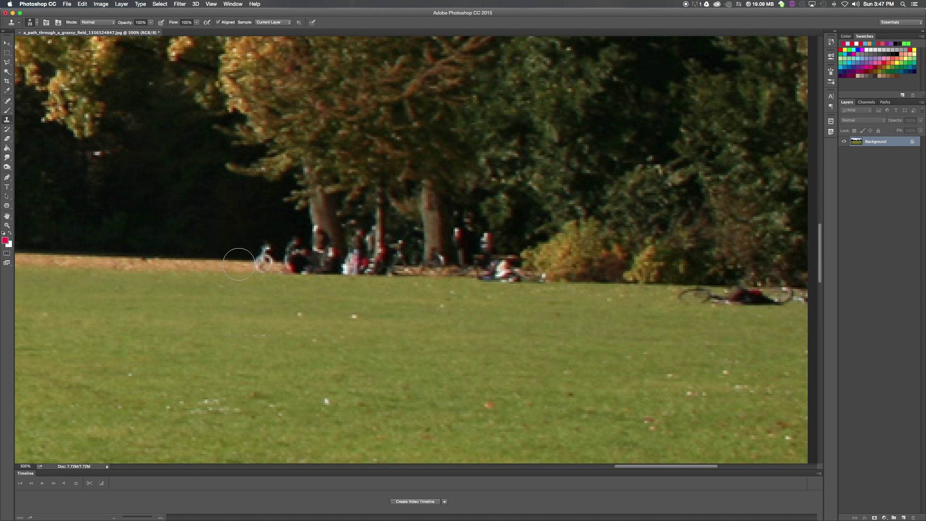
pyautogui.click(37, 23)
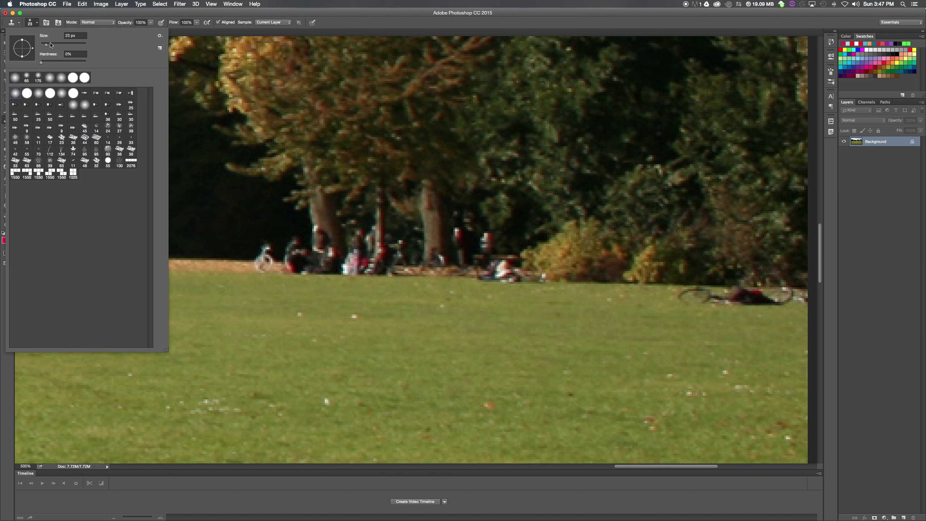
pyautogui.moveTo(47, 44); pyautogui.dragTo(50, 45)
pyautogui.press('Return')
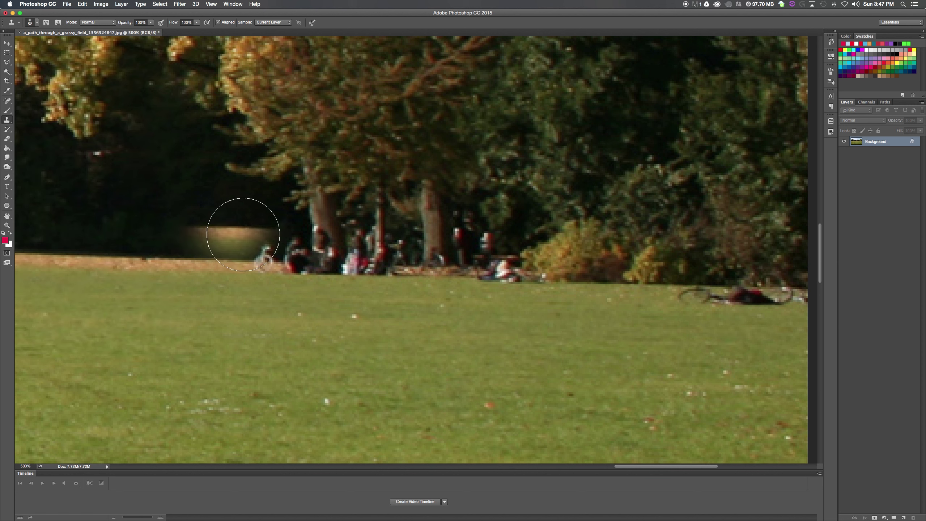
pyautogui.keyDown('alt'); pyautogui.click(204, 257); pyautogui.keyUp('alt')
pyautogui.moveTo(262, 261)
pyautogui.mouseDown()
pyautogui.moveTo(265, 248)
pyautogui.moveTo(270, 260)
pyautogui.mouseUp()
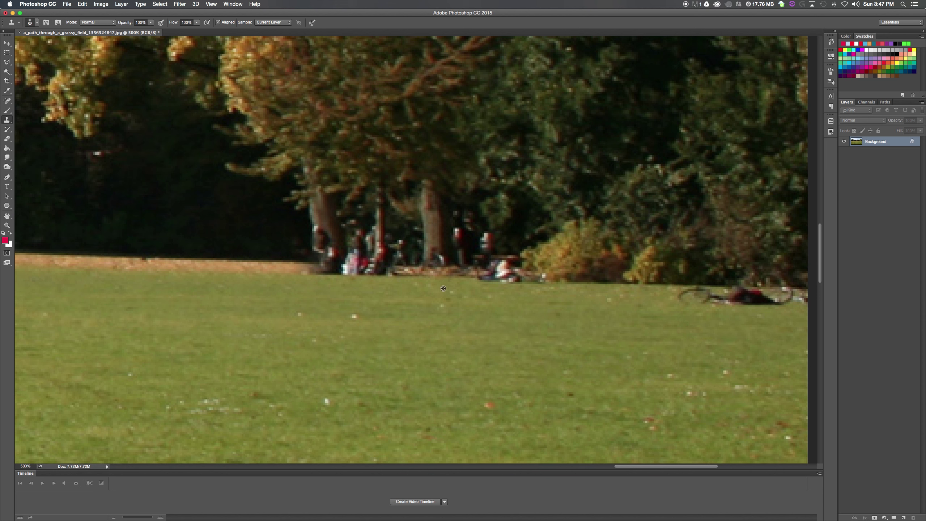
# - Clone foliage and orange bush over the figures at the tree base, undoing stray strokes
pyautogui.keyDown('alt'); pyautogui.click(508, 211); pyautogui.keyUp('alt')
pyautogui.moveTo(480, 244)
pyautogui.mouseDown()
pyautogui.moveTo(492, 232)
pyautogui.moveTo(479, 224)
pyautogui.mouseUp()
pyautogui.click(613, 249)
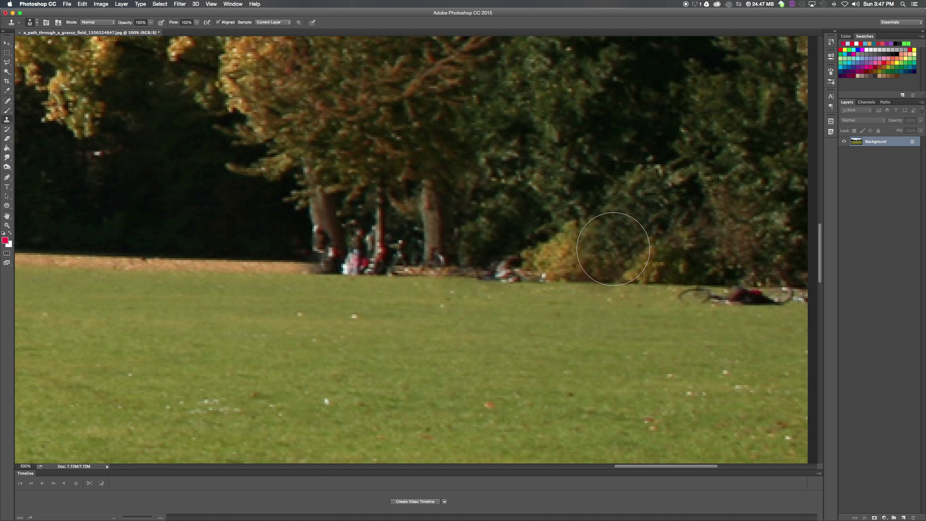
pyautogui.hotkey('ctrl', 'z')
pyautogui.keyDown('alt'); pyautogui.click(554, 238); pyautogui.keyUp('alt')
pyautogui.moveTo(553, 237)
pyautogui.mouseDown()
pyautogui.moveTo(506, 256)
pyautogui.moveTo(511, 273)
pyautogui.mouseUp()
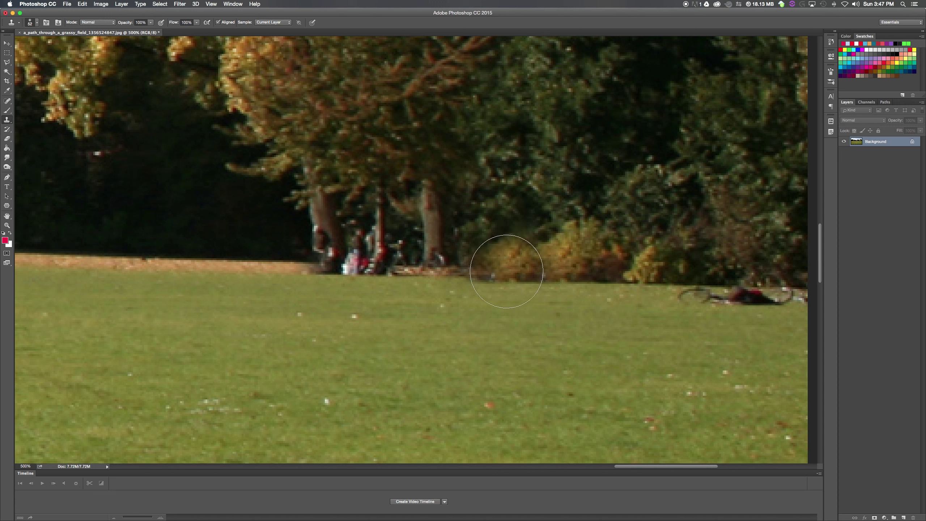
pyautogui.click(641, 294)
pyautogui.hotkey('ctrl', 'z')
# - Undo a trunk clone stroke, then set the brush to 44 px and paint grass over the remaining figures
pyautogui.keyDown('alt'); pyautogui.click(380, 216); pyautogui.keyUp('alt')
pyautogui.moveTo(381, 226)
pyautogui.mouseDown()
pyautogui.moveTo(385, 250)
pyautogui.moveTo(379, 237)
pyautogui.moveTo(289, 268)
pyautogui.moveTo(231, 256)
pyautogui.mouseUp()
pyautogui.hotkey('ctrl', 'z')
pyautogui.hotkey('ctrl', 'z')
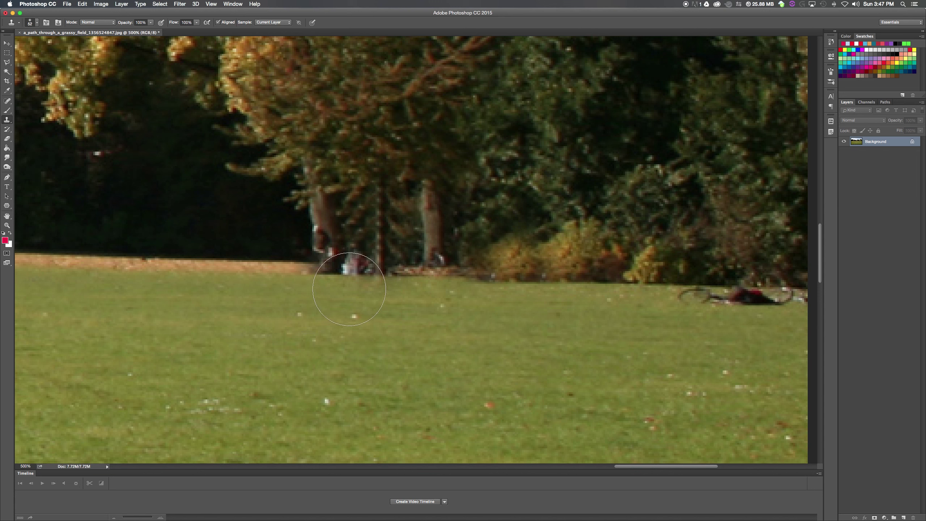
pyautogui.click(37, 22)
pyautogui.moveTo(51, 43); pyautogui.dragTo(50, 45)
pyautogui.click(143, 13)
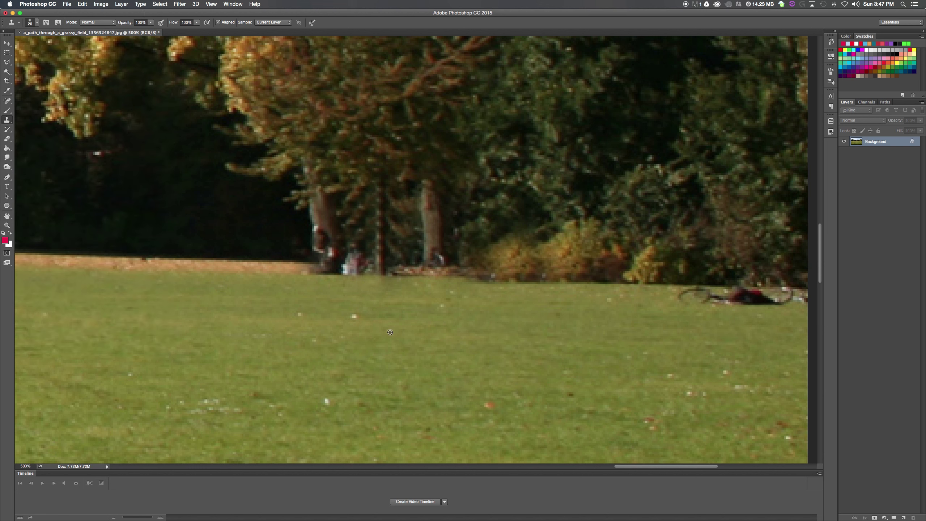
pyautogui.moveTo(356, 281)
pyautogui.mouseDown()
pyautogui.moveTo(309, 272)
pyautogui.moveTo(341, 271)
pyautogui.moveTo(361, 230)
pyautogui.moveTo(359, 222)
pyautogui.moveTo(356, 252)
pyautogui.moveTo(325, 219)
pyautogui.moveTo(325, 250)
pyautogui.moveTo(394, 276)
pyautogui.moveTo(443, 278)
pyautogui.moveTo(456, 235)
pyautogui.moveTo(320, 232)
pyautogui.mouseUp()
# - Touch up the pale streak and debris at the trunk bases with sampled bushes
pyautogui.moveTo(421, 250)
pyautogui.mouseDown()
pyautogui.moveTo(432, 227)
pyautogui.moveTo(432, 254)
pyautogui.mouseUp()
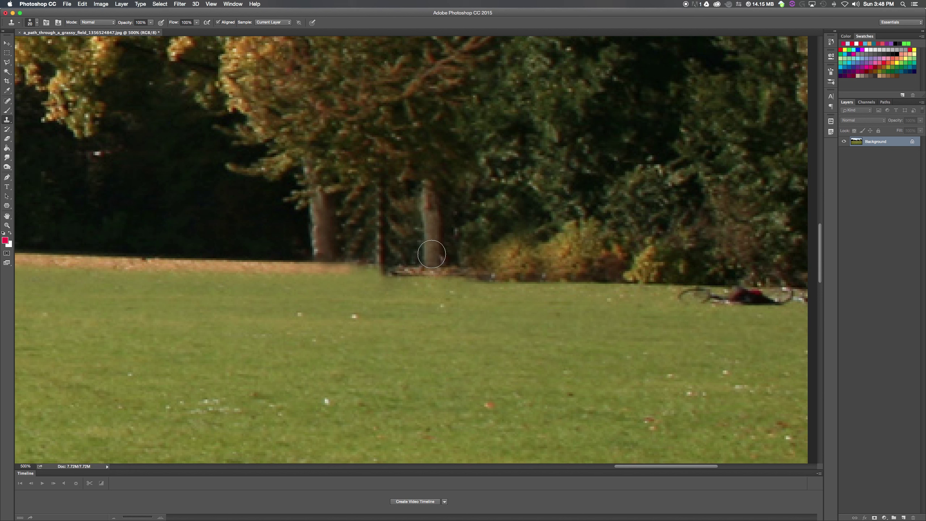
pyautogui.keyDown('alt'); pyautogui.click(457, 242); pyautogui.keyUp('alt')
pyautogui.click(445, 255)
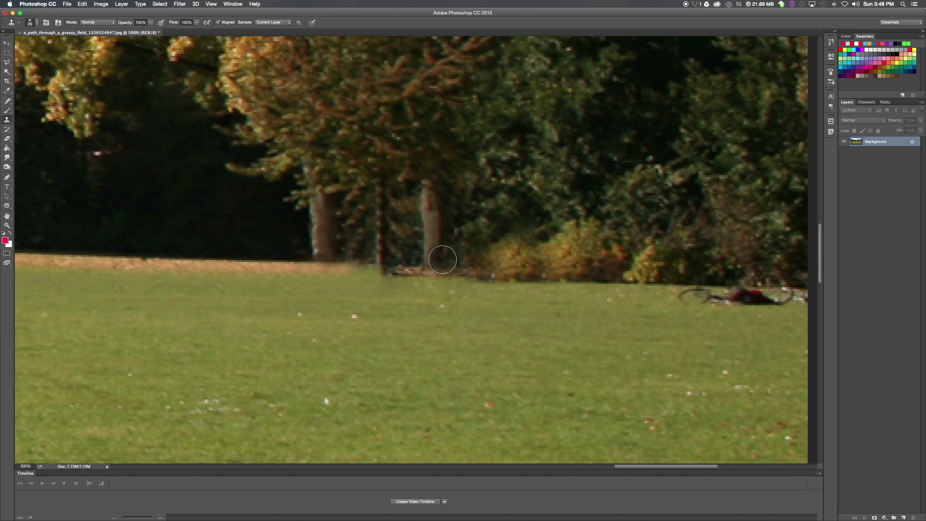
pyautogui.click(405, 270)
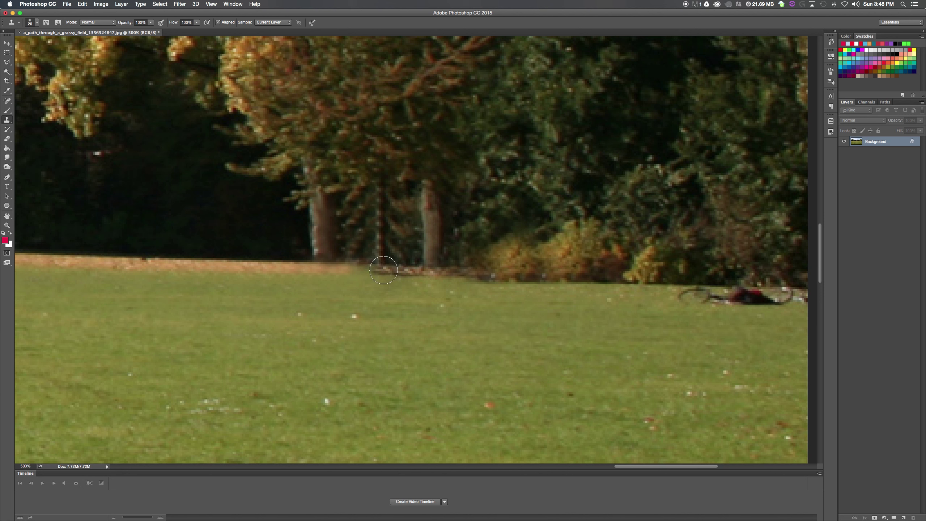
pyautogui.moveTo(382, 269)
pyautogui.mouseDown()
pyautogui.moveTo(360, 266)
pyautogui.moveTo(380, 269)
pyautogui.mouseUp()
# - Paint grass over the bicycle and extend foliage along the grass edge, then zoom out to the whole photo
pyautogui.keyDown('alt'); pyautogui.click(719, 341); pyautogui.keyUp('alt')
pyautogui.moveTo(698, 297)
pyautogui.mouseDown()
pyautogui.moveTo(809, 299)
pyautogui.moveTo(751, 326)
pyautogui.moveTo(780, 297)
pyautogui.mouseUp()
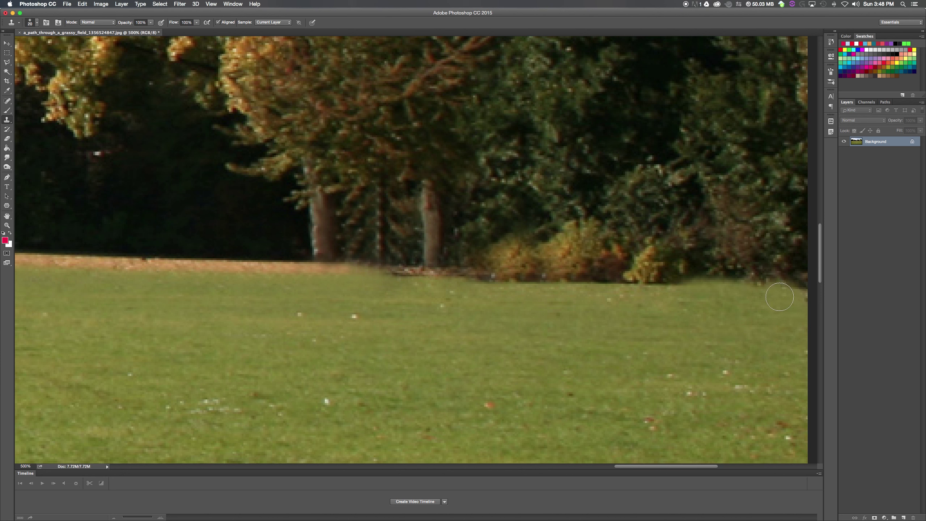
pyautogui.keyDown('alt'); pyautogui.click(656, 283); pyautogui.keyUp('alt')
pyautogui.moveTo(684, 283); pyautogui.dragTo(744, 279)
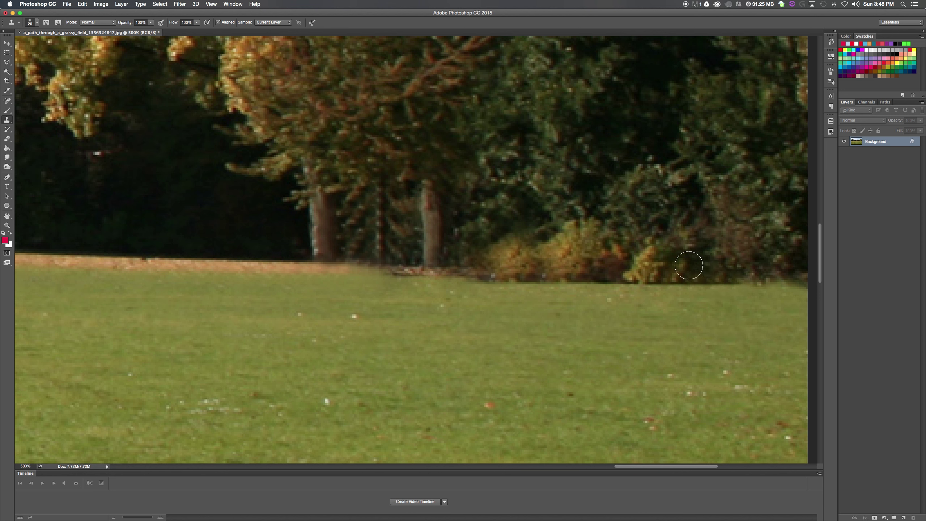
pyautogui.moveTo(738, 282); pyautogui.dragTo(779, 281)
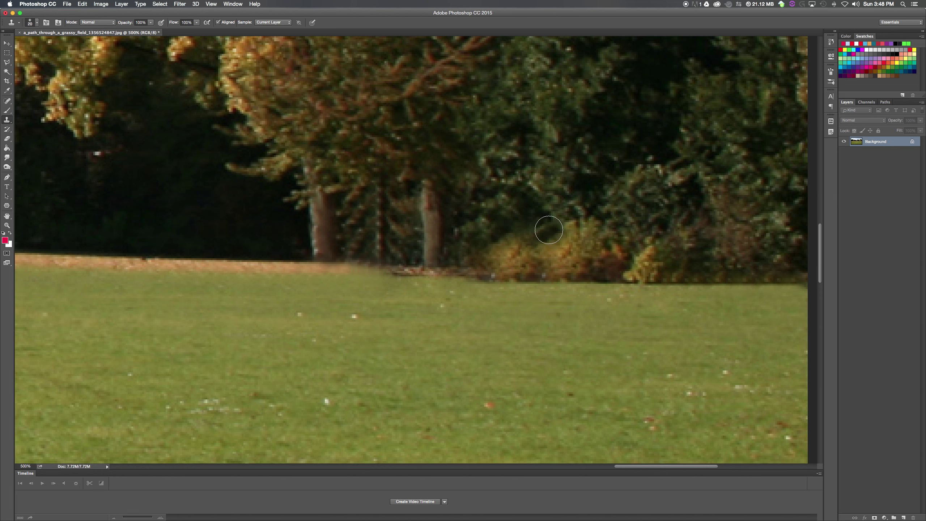
pyautogui.press('super+minus')
pyautogui.press('super+minus')
pyautogui.press('super+minus')
pyautogui.press('super+minus')
pyautogui.press('super+minus')
pyautogui.press('super+minus')
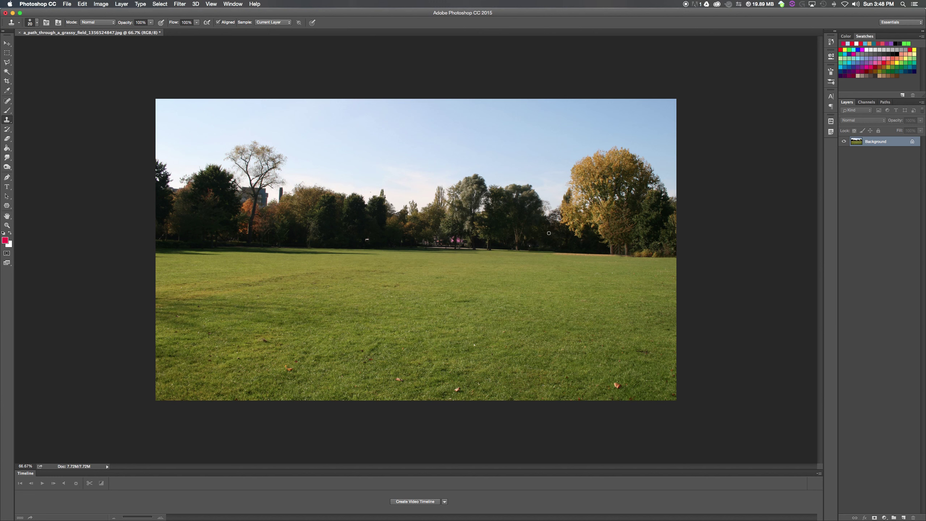
# - Switch to the Move tool and begin a Save As on the Five drive, naming the file grassyfield
pyautogui.press('v')
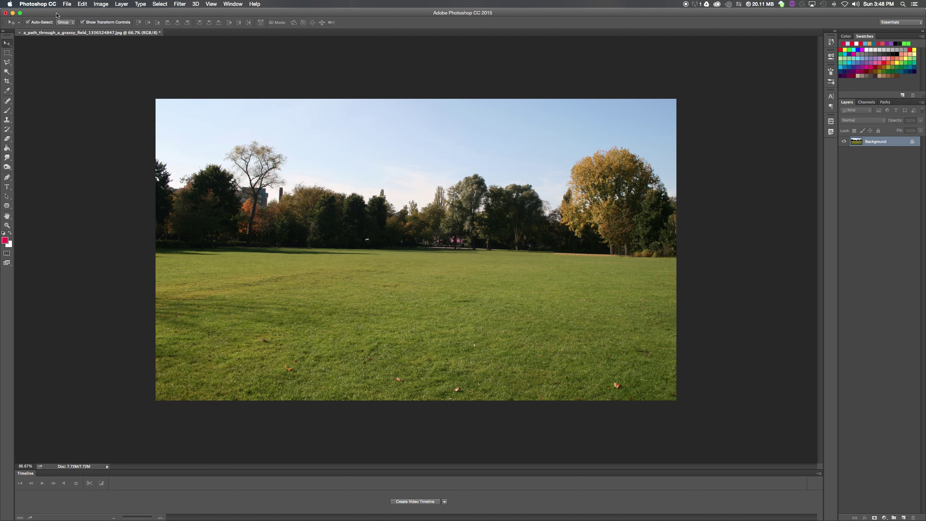
pyautogui.click(67, 4)
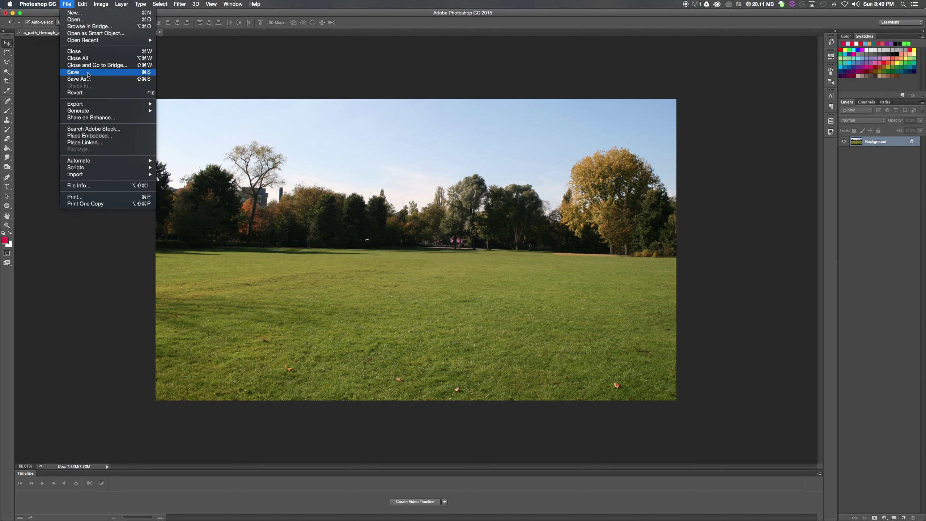
pyautogui.click(89, 80)
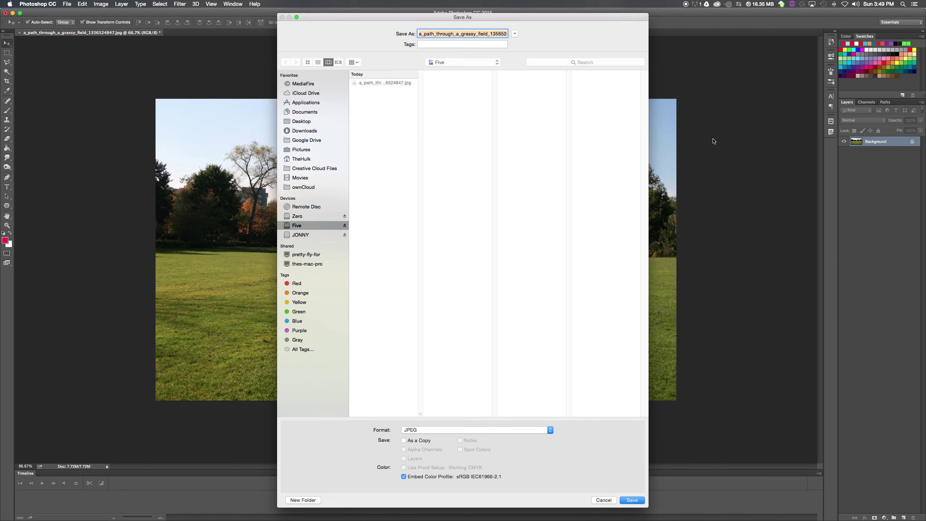
pyautogui.click(300, 217)
pyautogui.write('grassyfield.jpg')
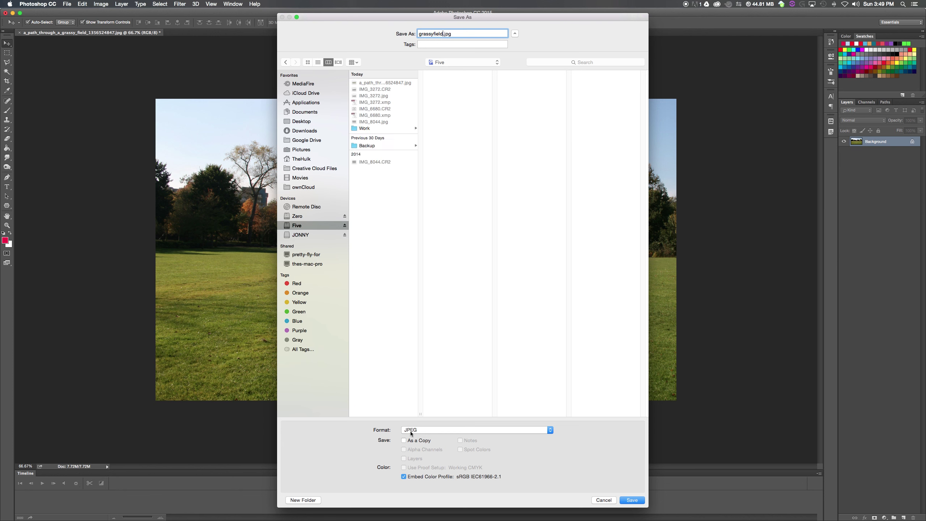
# - Keep JPEG as the format, save grassyfield.jpg and set JPEG quality to 12 Maximum
pyautogui.click(548, 429)
pyautogui.click(463, 429)
pyautogui.click(539, 429)
pyautogui.click(603, 391)
pyautogui.click(548, 430)
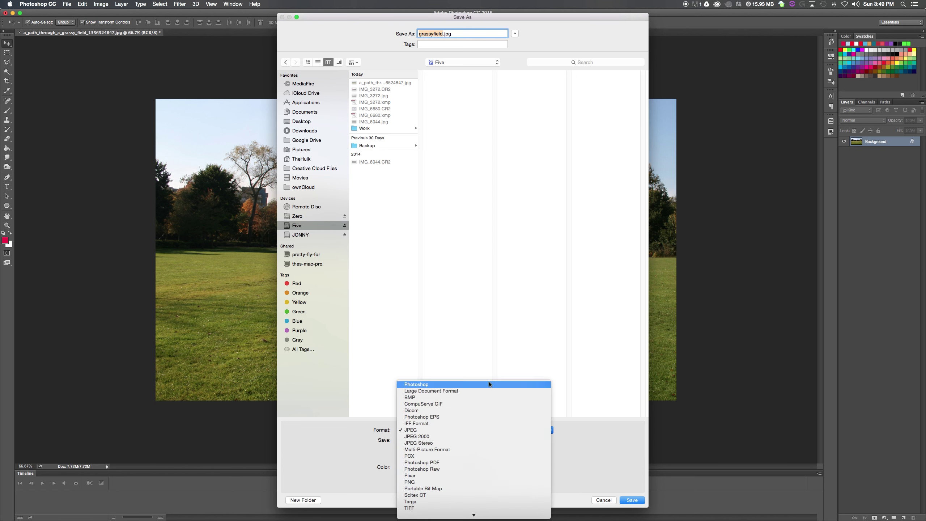
pyautogui.click(594, 444)
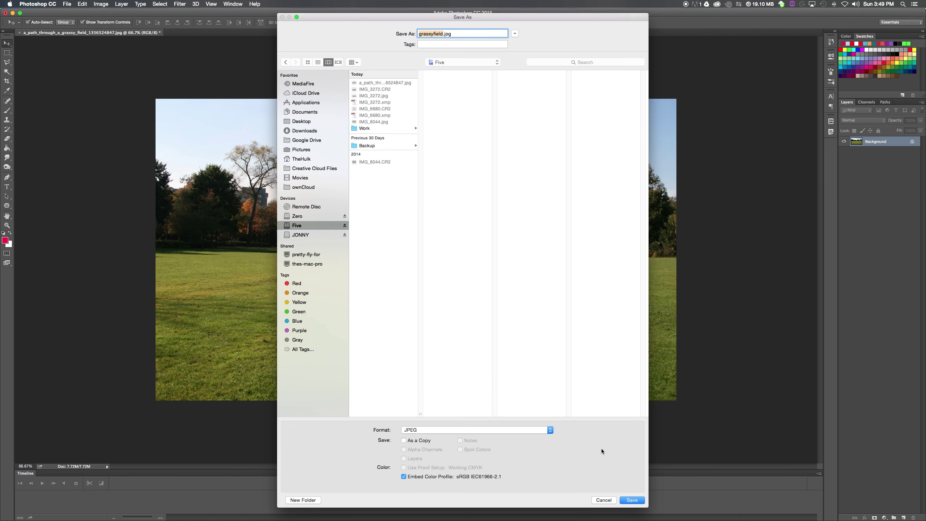
pyautogui.click(632, 500)
pyautogui.press('h')
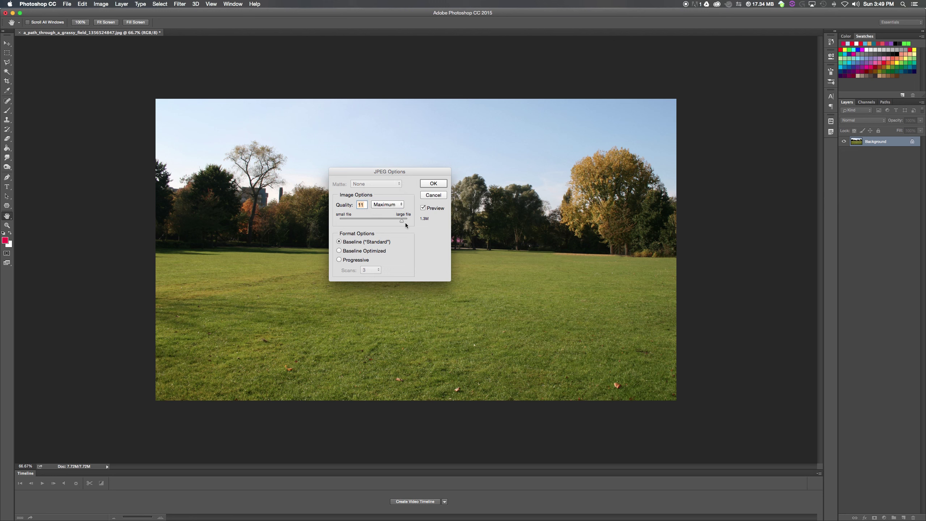
pyautogui.moveTo(403, 221); pyautogui.dragTo(434, 227)
# - Finish the JPEG save, then place the original photo as a new layer on top
pyautogui.click(432, 184)
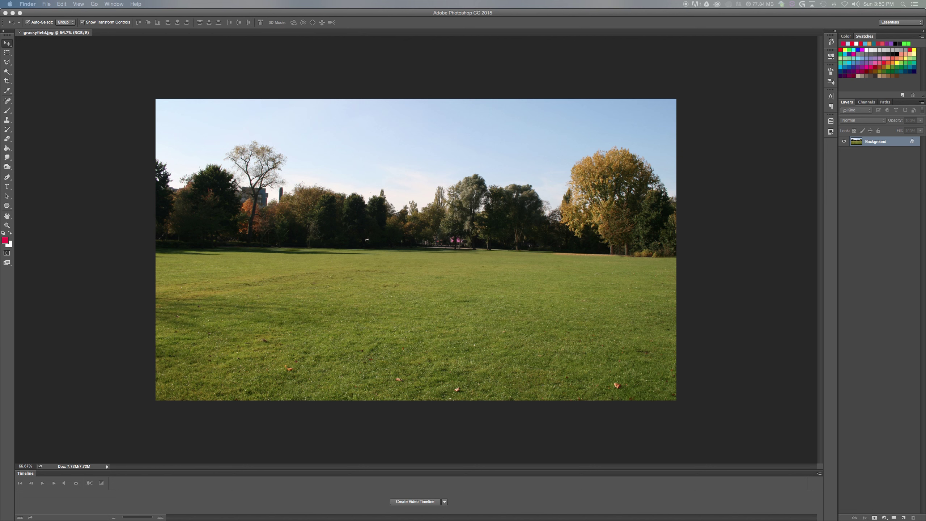
pyautogui.moveTo(383, 212); pyautogui.dragTo(386, 225)
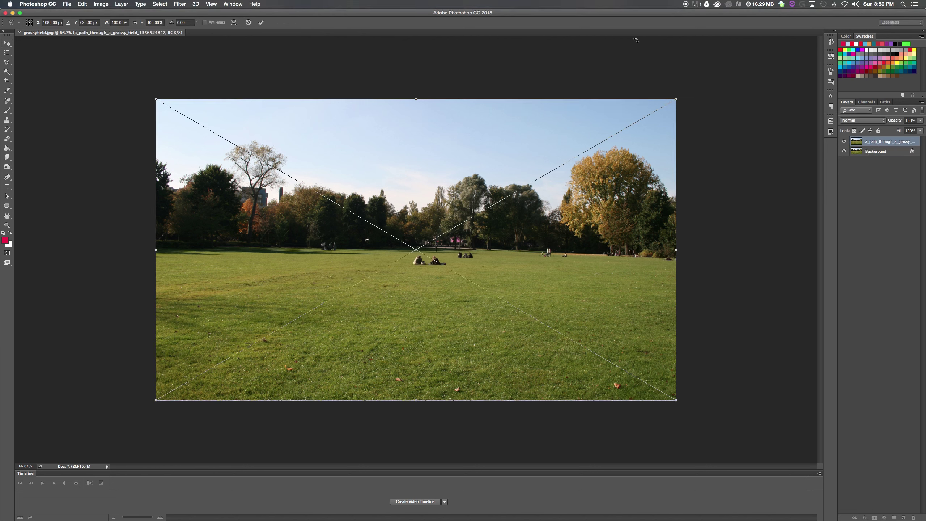
pyautogui.click(261, 22)
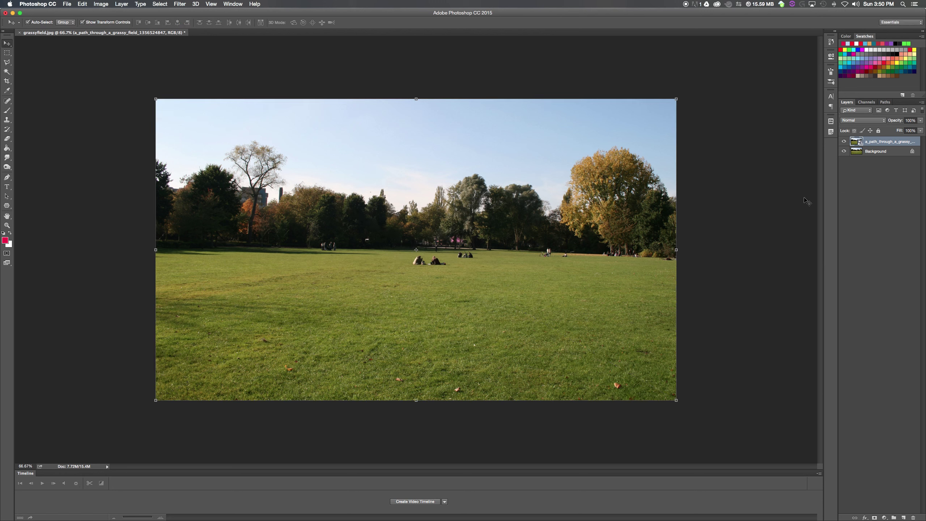
# - Toggle the original layer's visibility to compare, leave it hidden, and select the Background layer
pyautogui.click(844, 142)
pyautogui.click(845, 142)
pyautogui.click(844, 141)
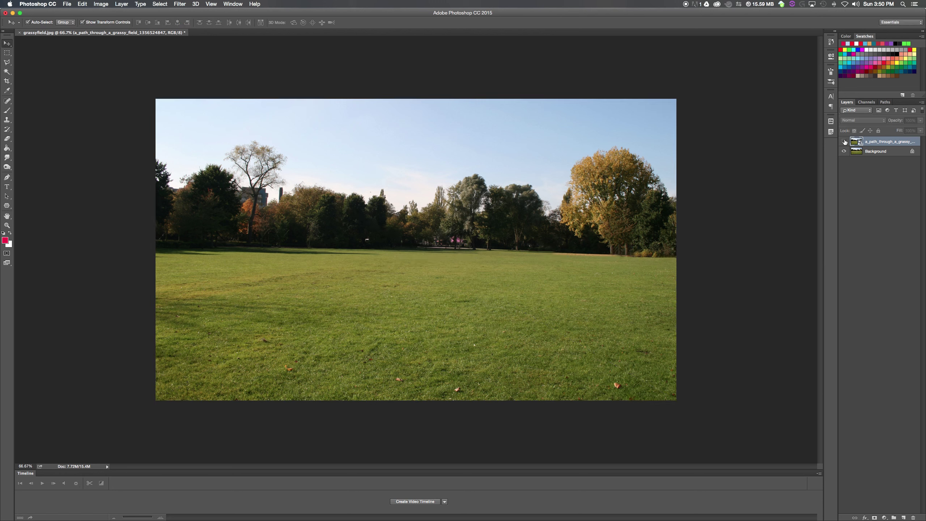
pyautogui.click(845, 142)
pyautogui.click(844, 141)
pyautogui.click(844, 142)
pyautogui.click(845, 142)
pyautogui.click(845, 141)
pyautogui.click(844, 141)
pyautogui.click(888, 152)
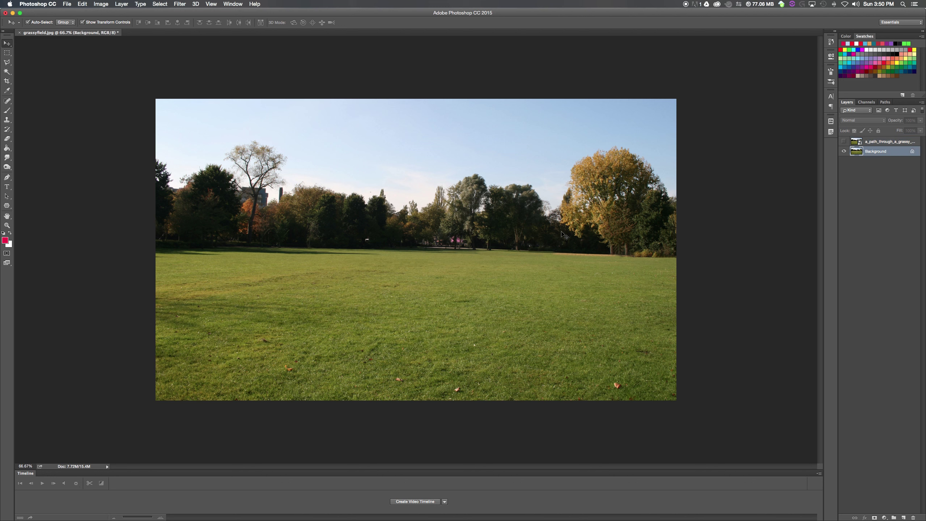
# - Apply Brightness/Contrast of Brightness 15 and Contrast 28 to the retouched photo
pyautogui.click(104, 4)
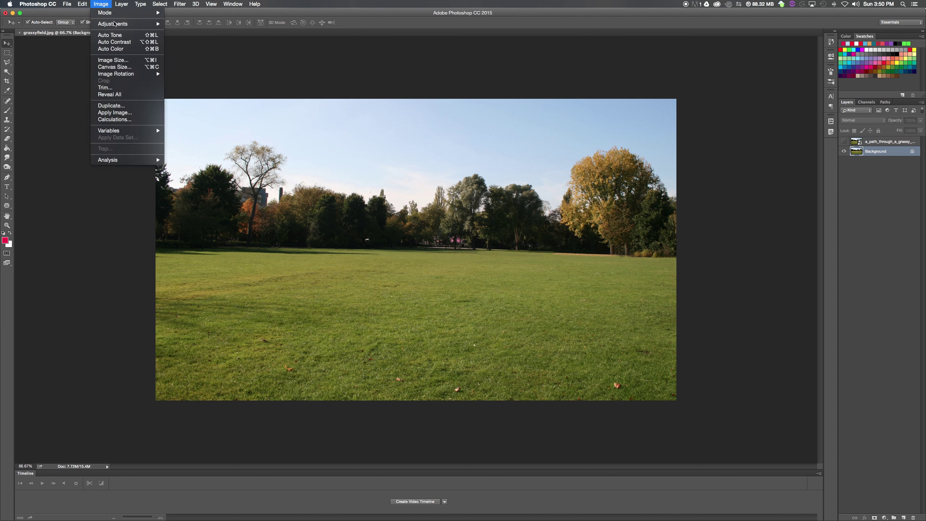
pyautogui.moveTo(115, 25)
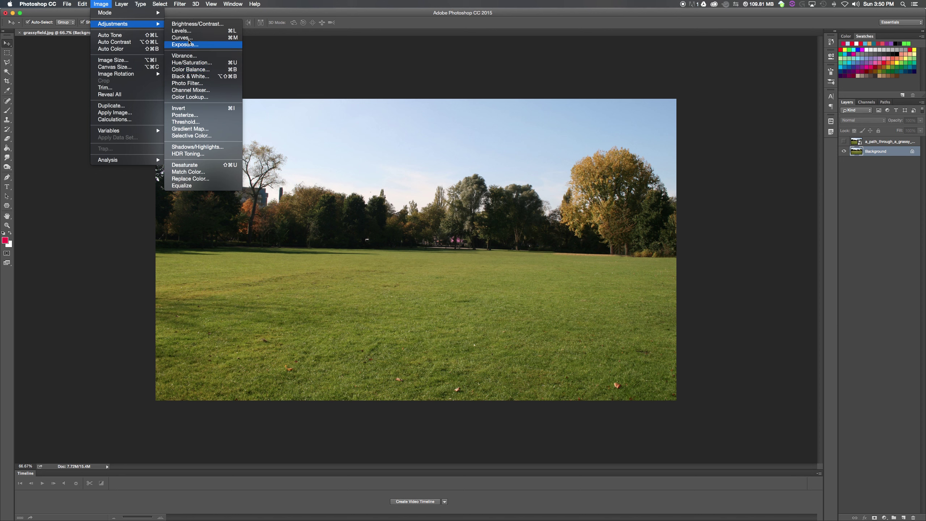
pyautogui.press('Escape')
pyautogui.press('i')
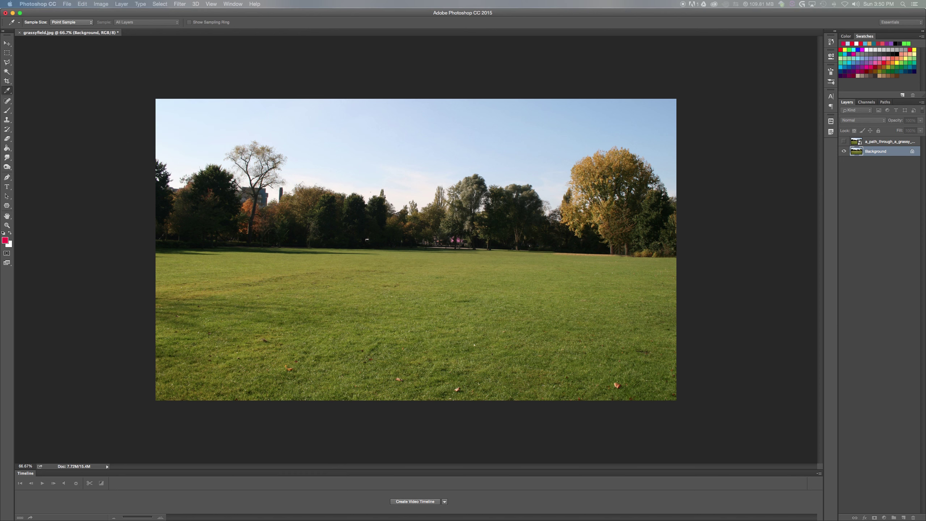
pyautogui.press('super+alt+b')
pyautogui.moveTo(680, 214); pyautogui.dragTo(413, 213)
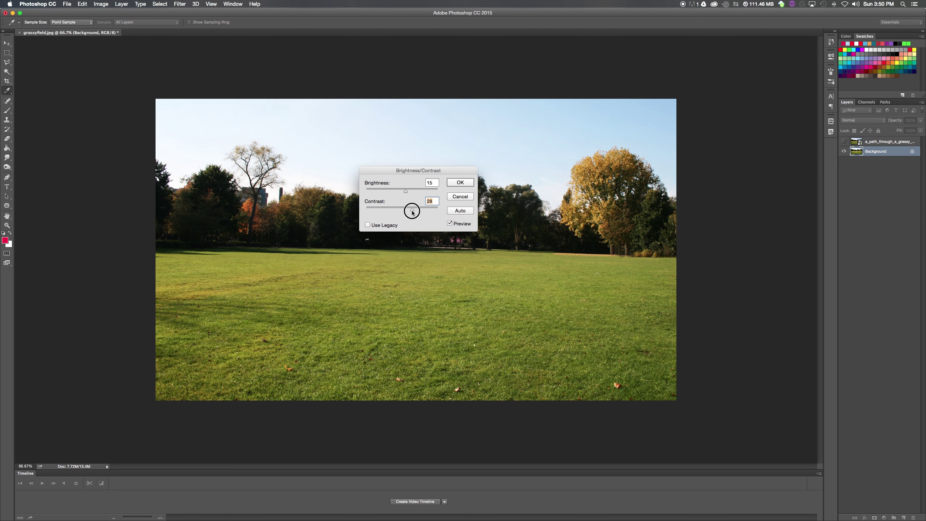
pyautogui.click(463, 182)
pyautogui.click(100, 4)
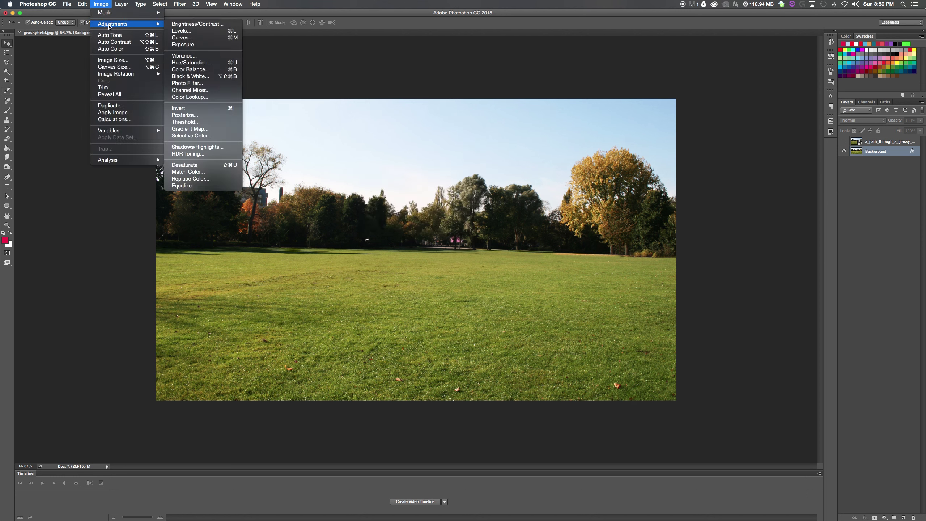
pyautogui.press('Escape')
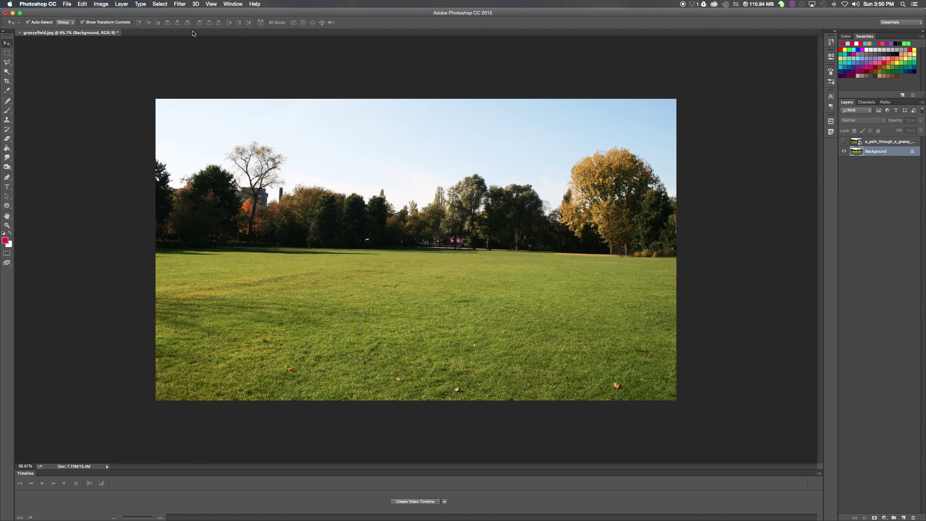
pyautogui.press('i')
pyautogui.press('super+l')
pyautogui.moveTo(497, 134); pyautogui.dragTo(462, 162)
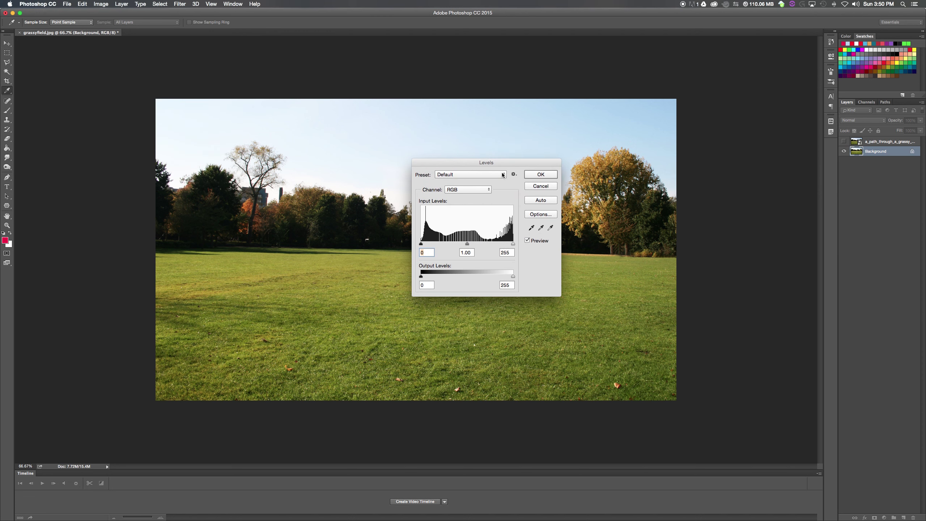
pyautogui.click(488, 174)
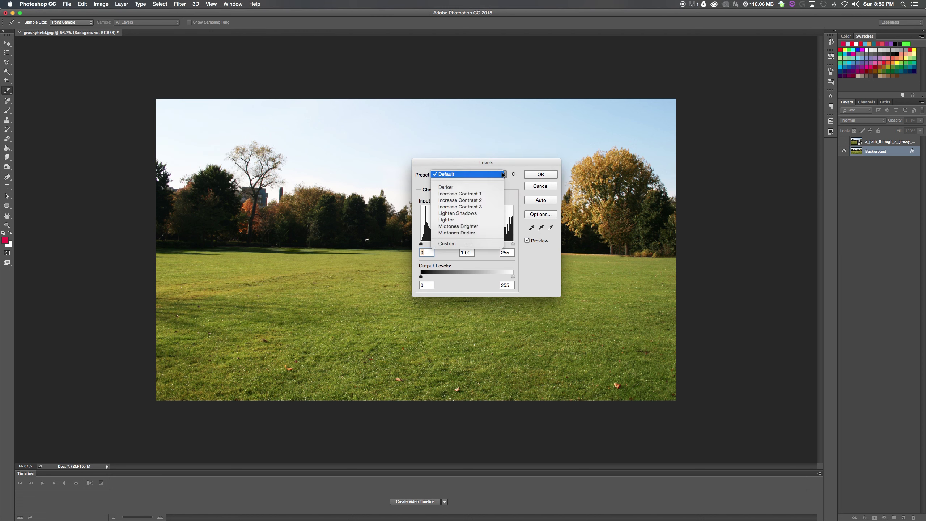
pyautogui.click(488, 194)
pyautogui.click(492, 174)
pyautogui.click(482, 168)
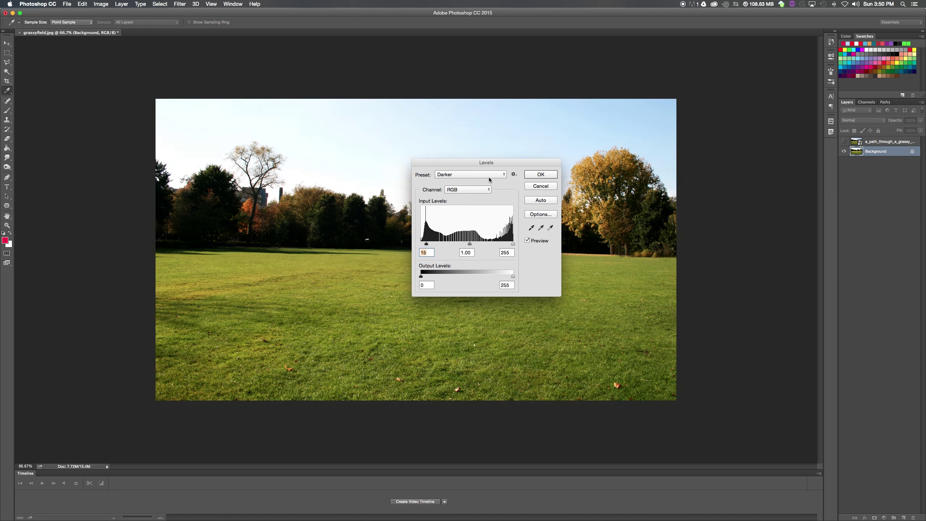
pyautogui.click(528, 242)
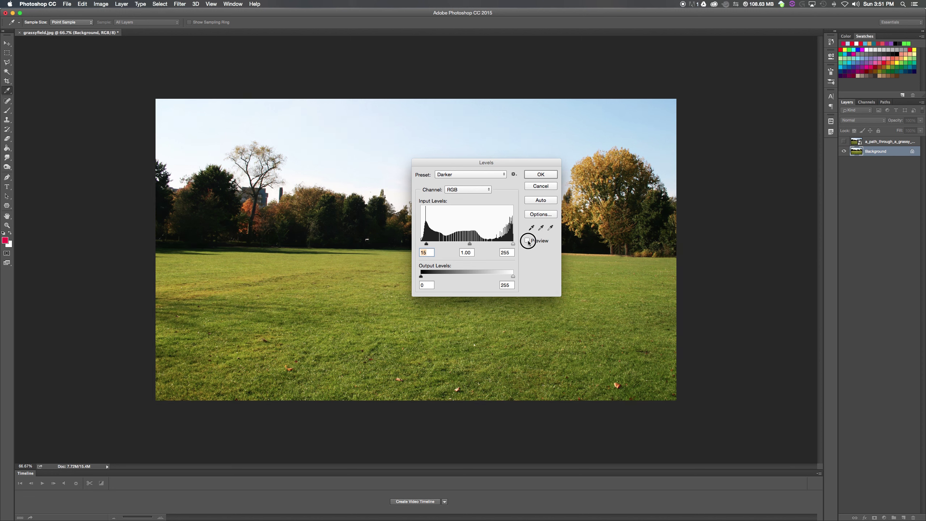
pyautogui.click(528, 242)
pyautogui.click(528, 242)
pyautogui.click(528, 241)
pyautogui.click(527, 241)
pyautogui.click(540, 186)
pyautogui.press('v')
pyautogui.click(101, 4)
# - Try an S-curve in Curves (input 214 to output 224), then cancel it
pyautogui.moveTo(124, 24)
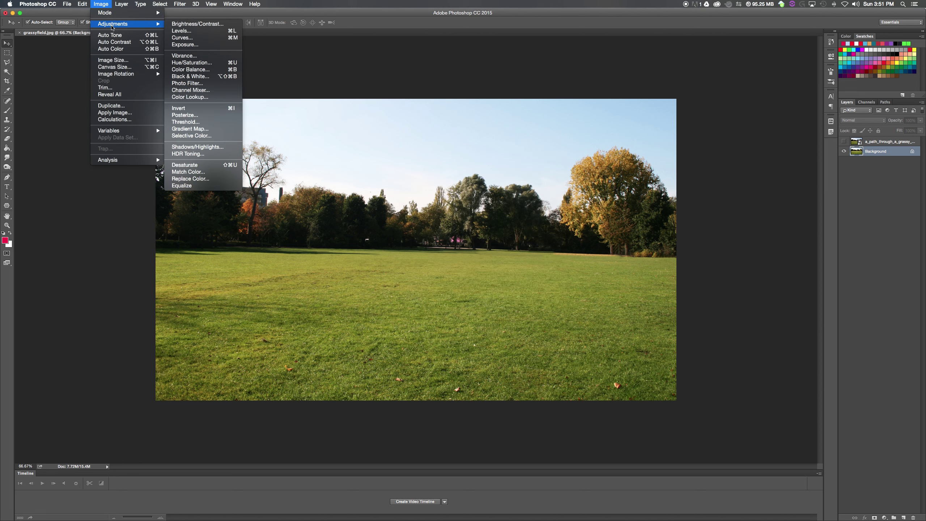
pyautogui.press('Escape')
pyautogui.press('i')
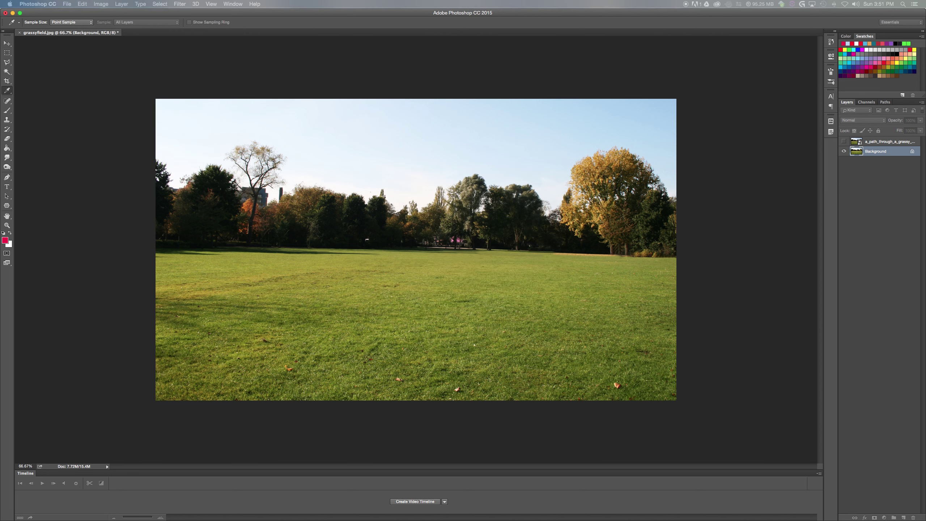
pyautogui.press('super+m')
pyautogui.moveTo(442, 165); pyautogui.dragTo(506, 178)
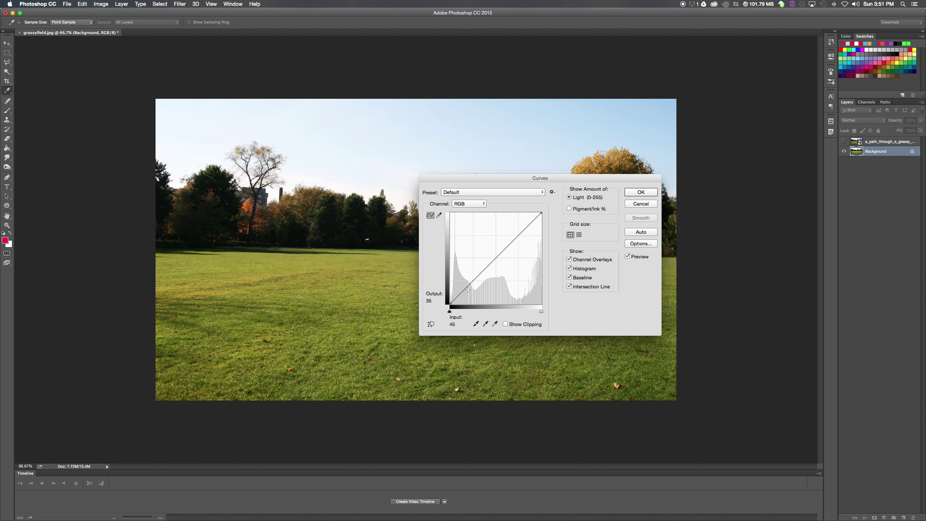
pyautogui.moveTo(468, 290); pyautogui.dragTo(469, 291)
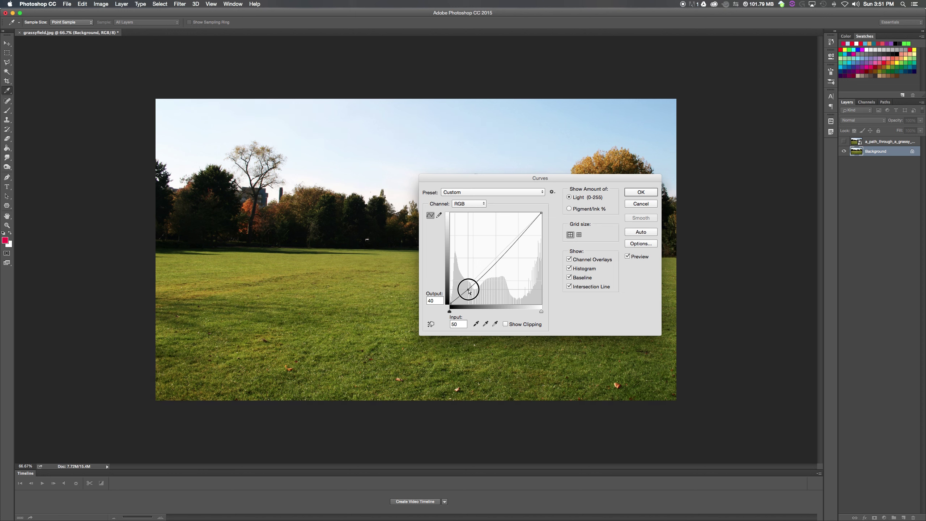
pyautogui.moveTo(529, 226); pyautogui.dragTo(527, 225)
pyautogui.moveTo(517, 178); pyautogui.dragTo(560, 159)
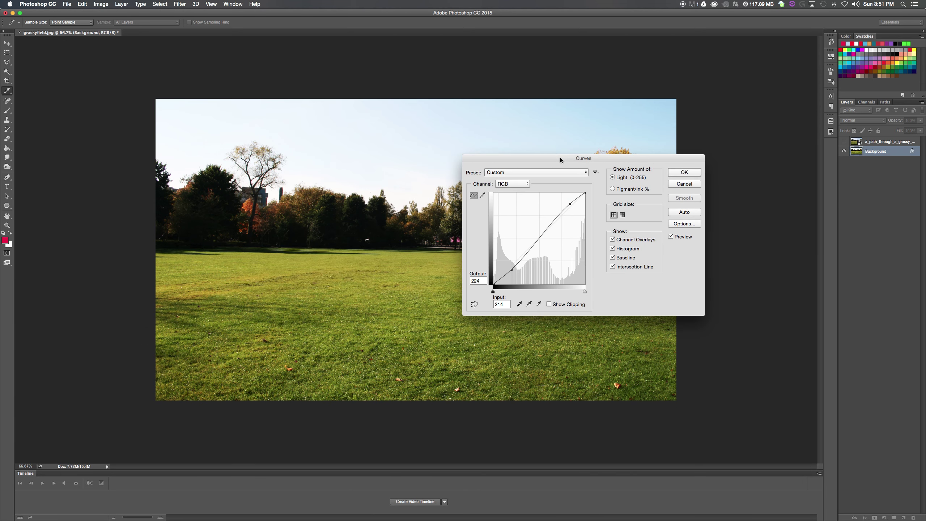
pyautogui.click(684, 183)
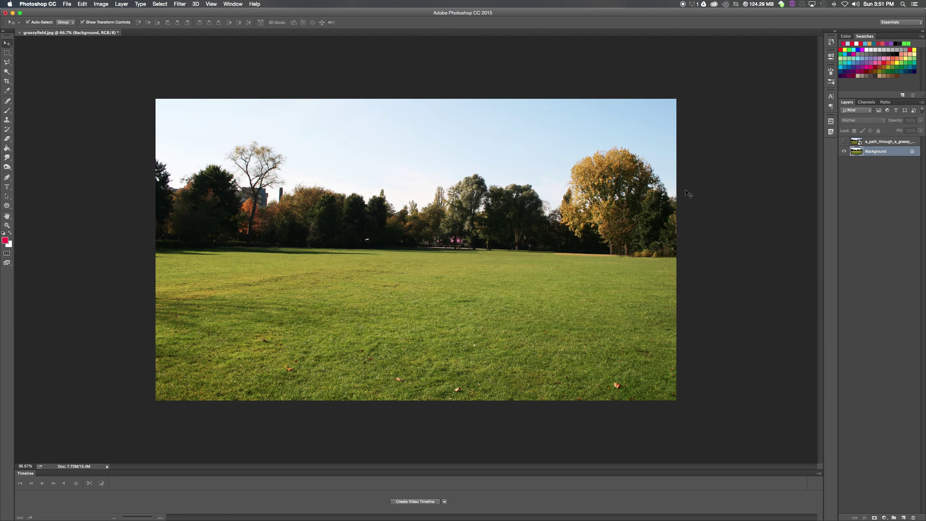
# - Apply an Exposure of +0.29 after testing and undoing an extreme value
pyautogui.click(101, 4)
pyautogui.moveTo(118, 24)
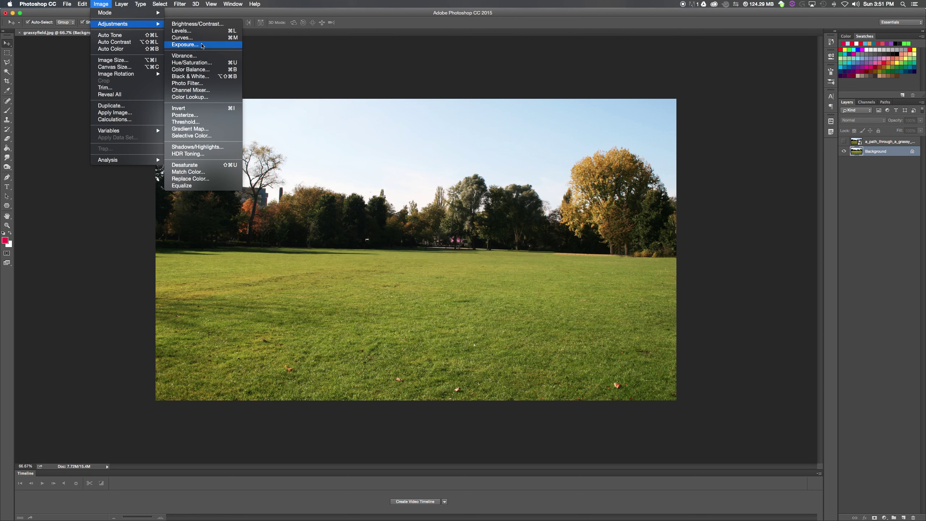
pyautogui.click(185, 44)
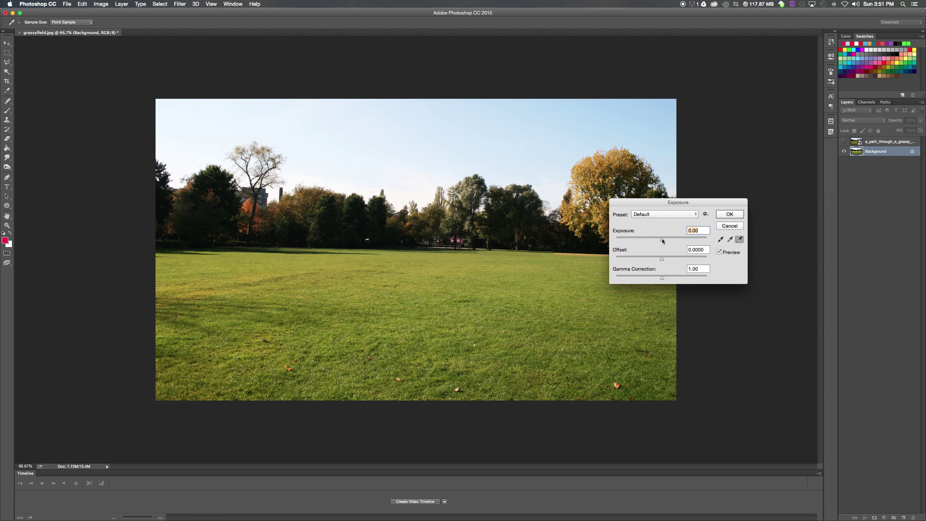
pyautogui.moveTo(662, 239); pyautogui.dragTo(664, 239)
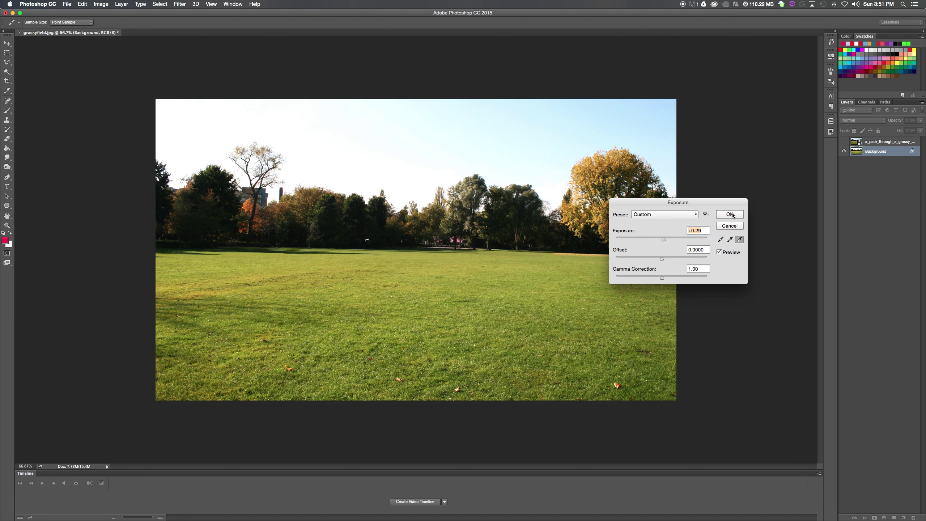
pyautogui.moveTo(676, 237); pyautogui.dragTo(706, 244)
pyautogui.press('super+z')
pyautogui.click(730, 214)
pyautogui.click(103, 4)
pyautogui.moveTo(112, 27)
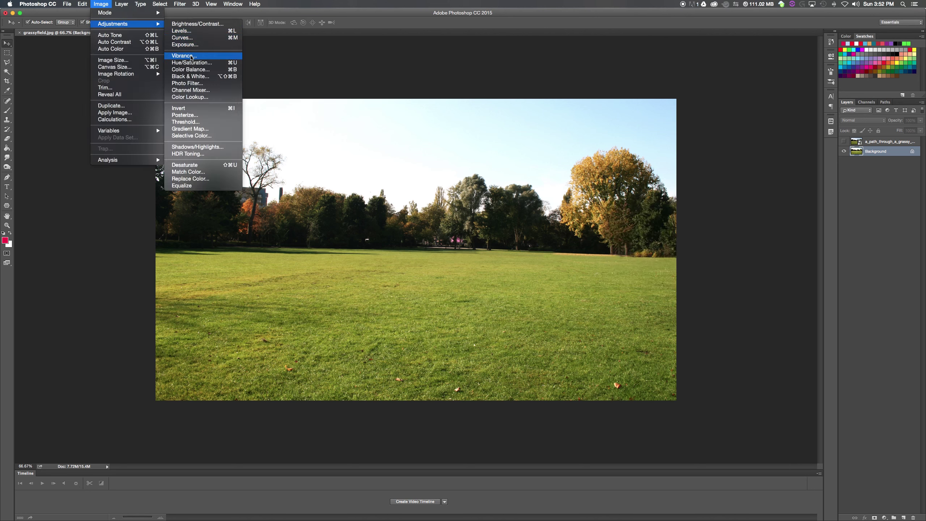
# - Set Vibrance to +90, toggle Preview to compare before and after, and apply it
pyautogui.click(192, 62)
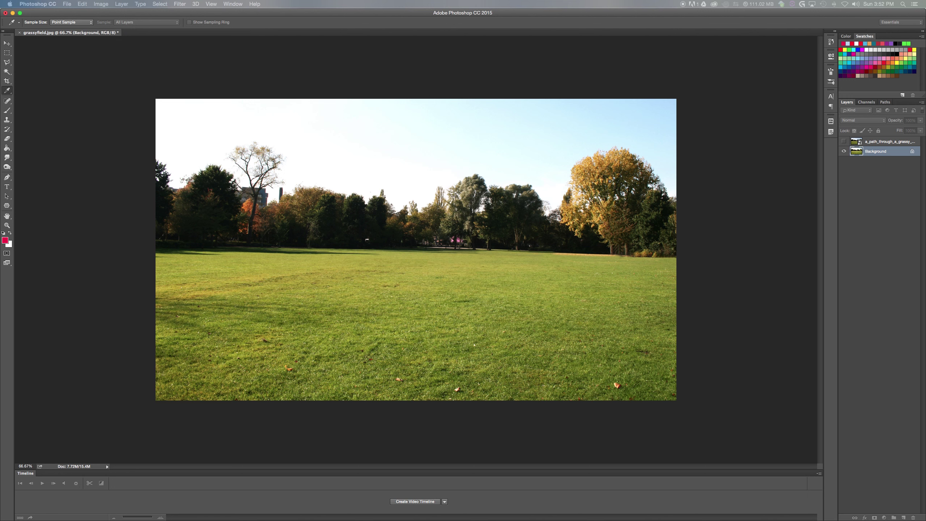
pyautogui.moveTo(674, 221); pyautogui.dragTo(724, 244)
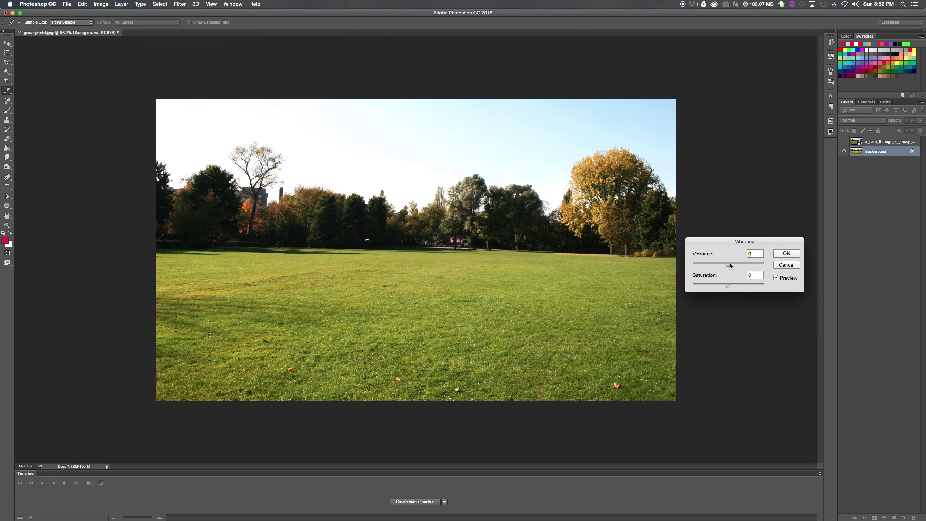
pyautogui.moveTo(731, 264); pyautogui.dragTo(761, 273)
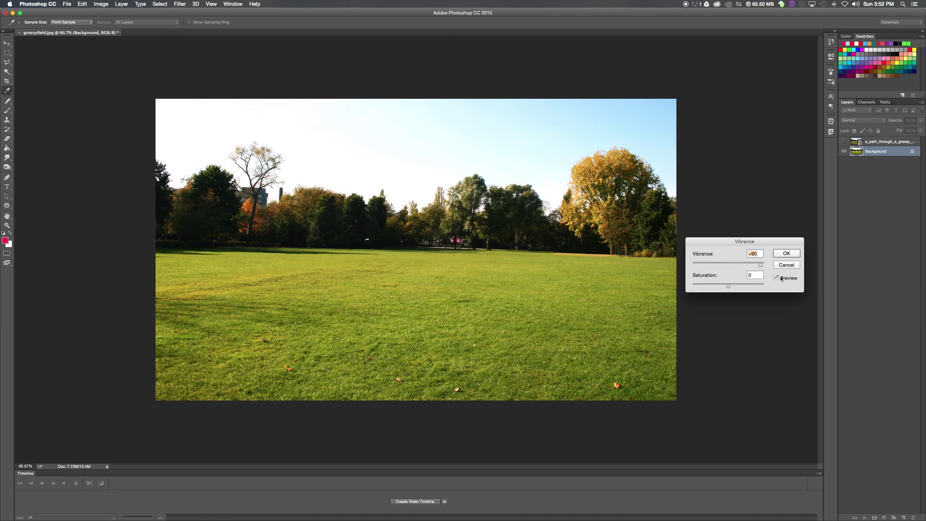
pyautogui.click(777, 278)
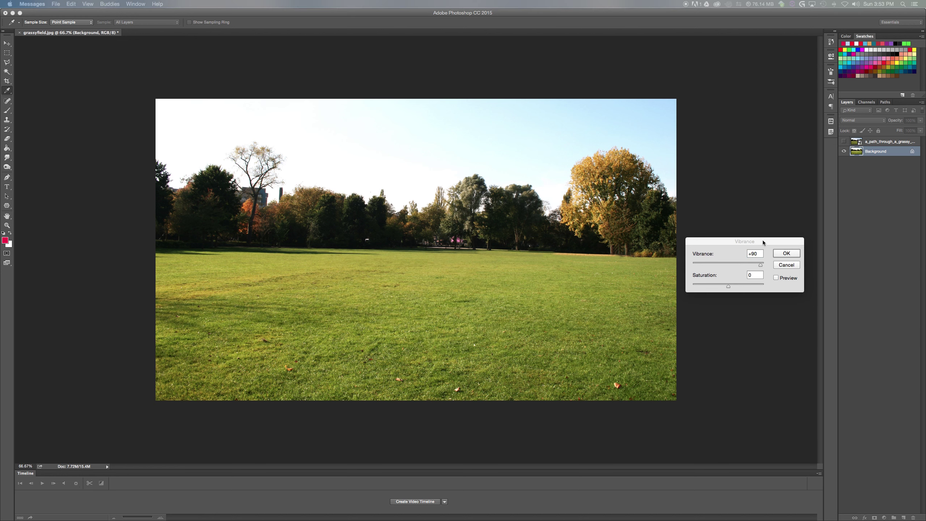
pyautogui.click(776, 278)
pyautogui.click(776, 278)
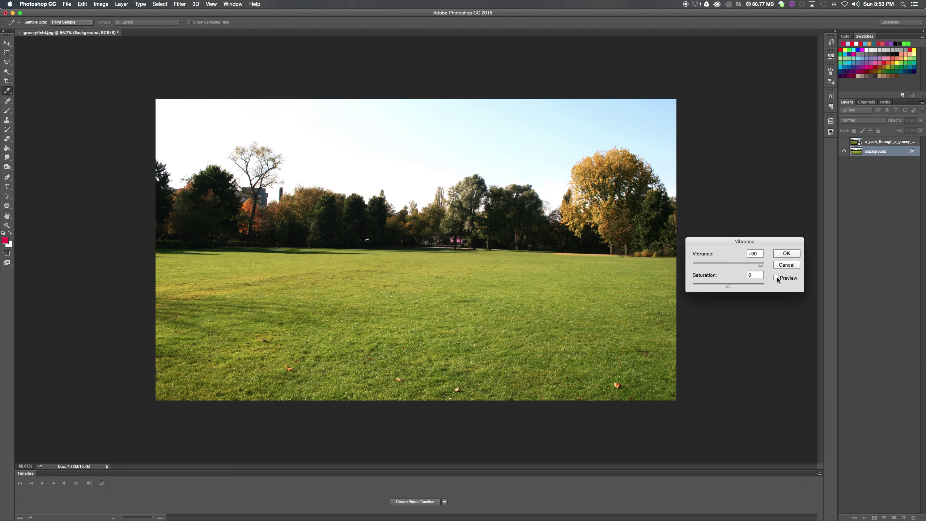
pyautogui.click(777, 278)
pyautogui.click(776, 278)
pyautogui.click(777, 278)
pyautogui.click(777, 278)
pyautogui.click(776, 278)
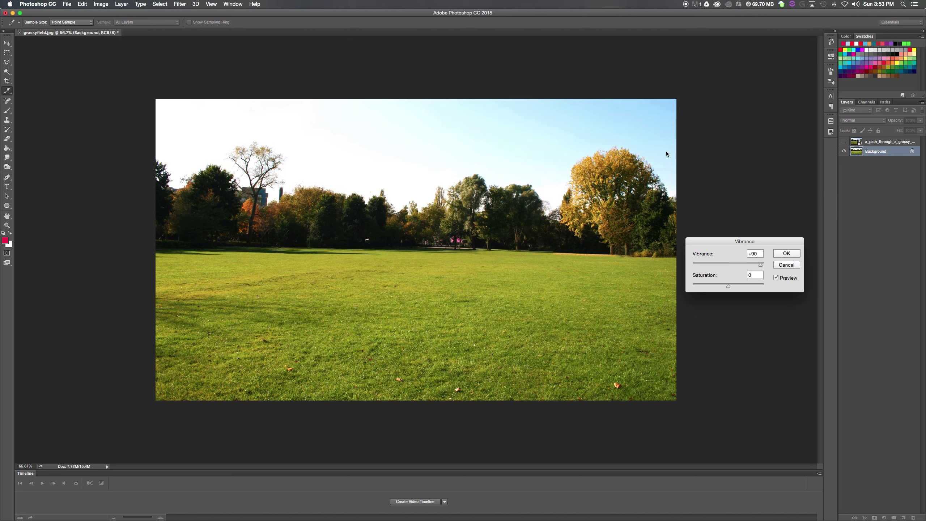
pyautogui.click(786, 253)
pyautogui.click(104, 4)
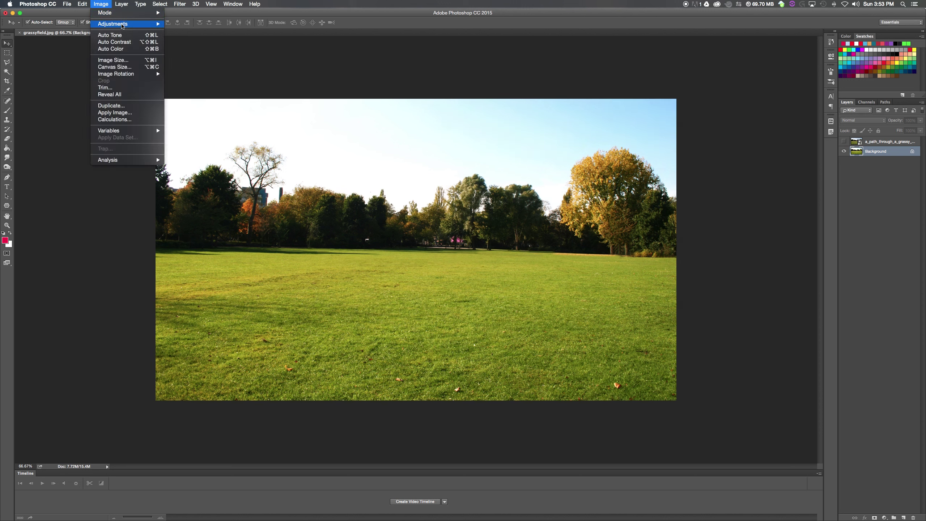
# - Apply Hue/Saturation of Hue +13, Saturation +20 and Lightness +9 to green the grass
pyautogui.moveTo(122, 25)
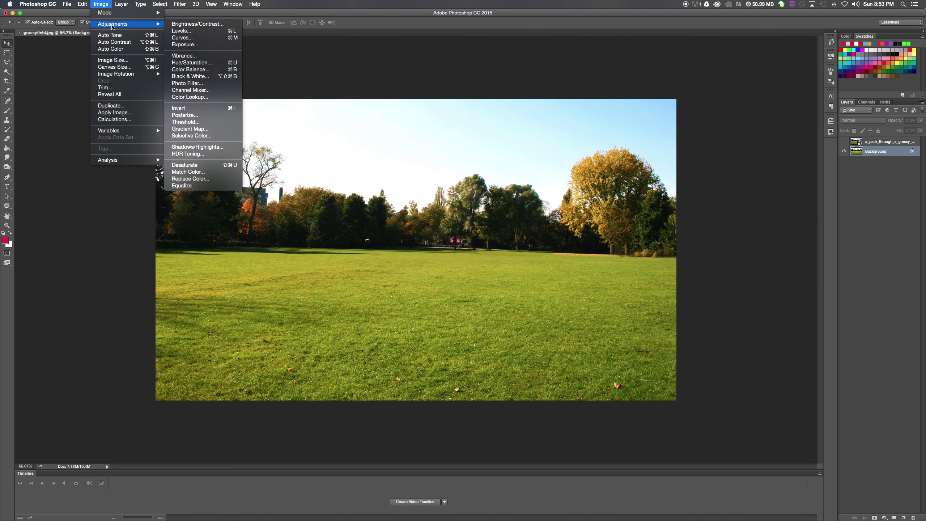
pyautogui.click(200, 63)
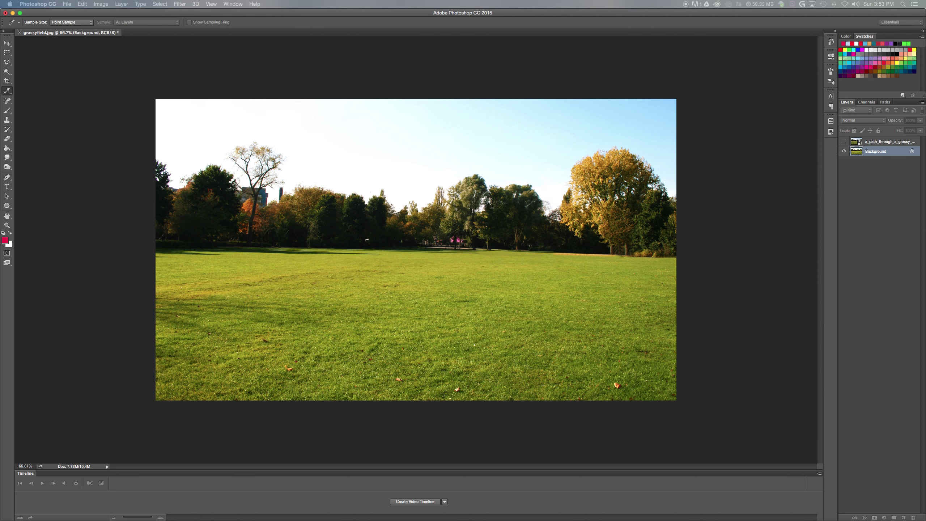
pyautogui.moveTo(583, 158); pyautogui.dragTo(615, 172)
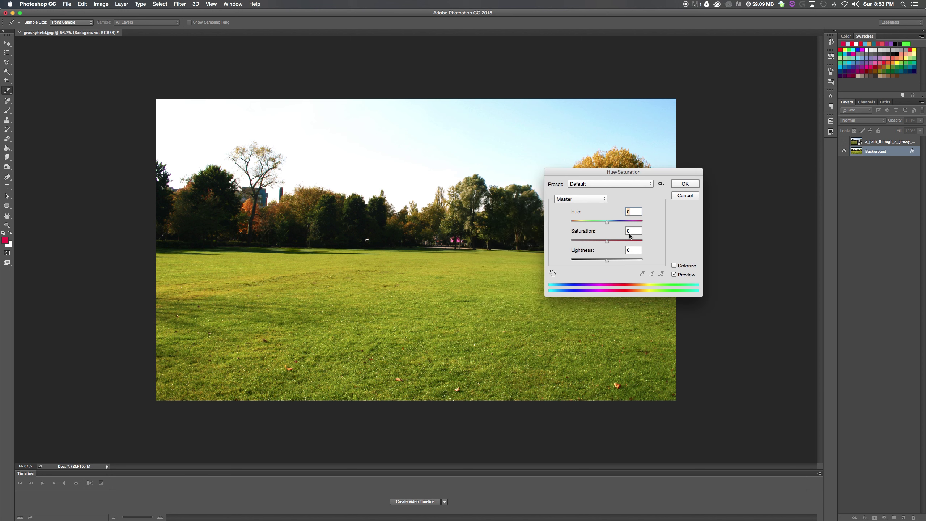
pyautogui.moveTo(608, 244); pyautogui.dragTo(612, 227)
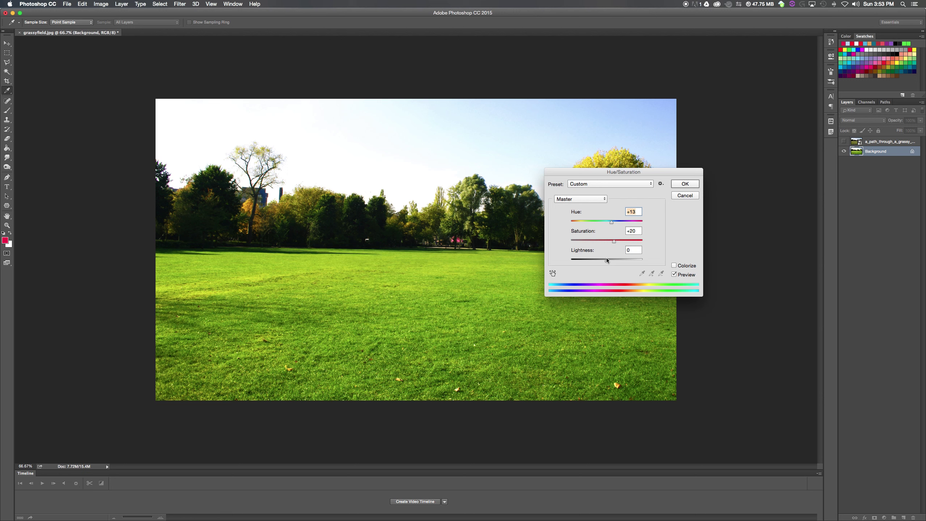
pyautogui.moveTo(607, 260); pyautogui.dragTo(608, 259)
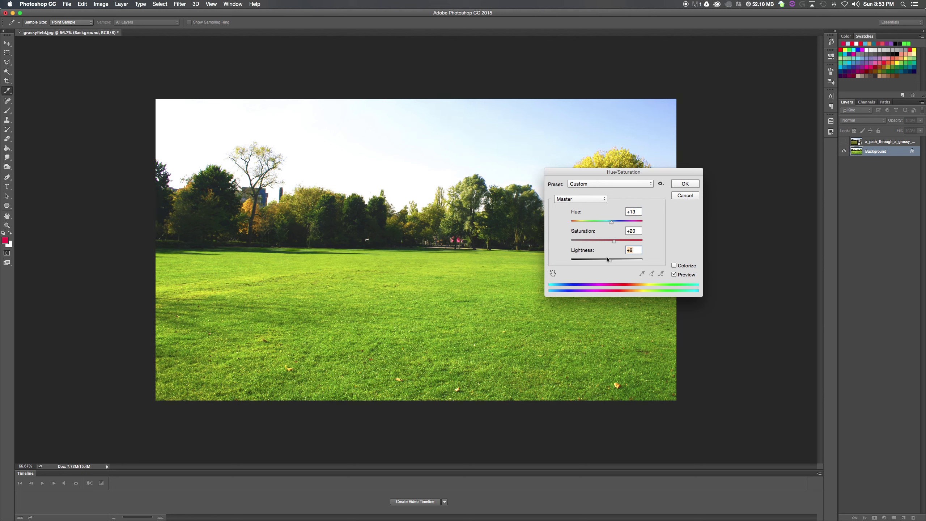
pyautogui.click(686, 184)
pyautogui.click(104, 4)
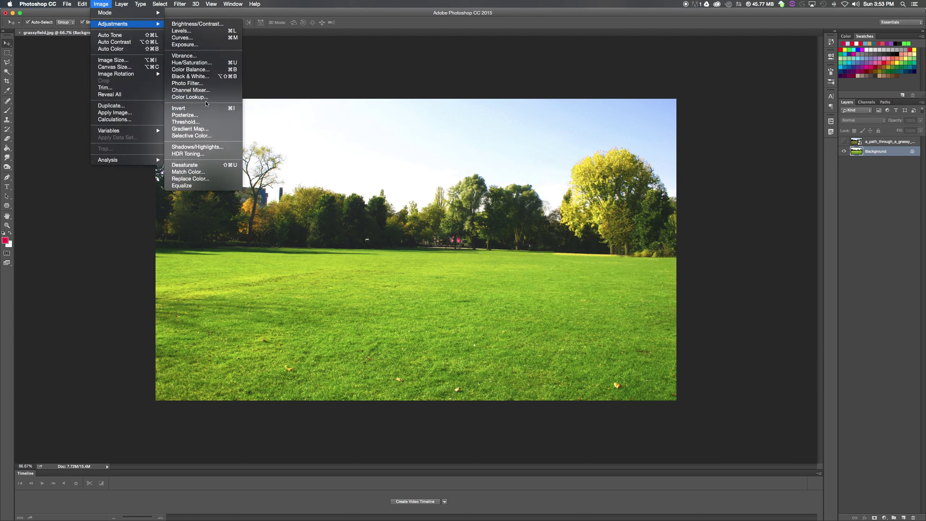
pyautogui.click(193, 77)
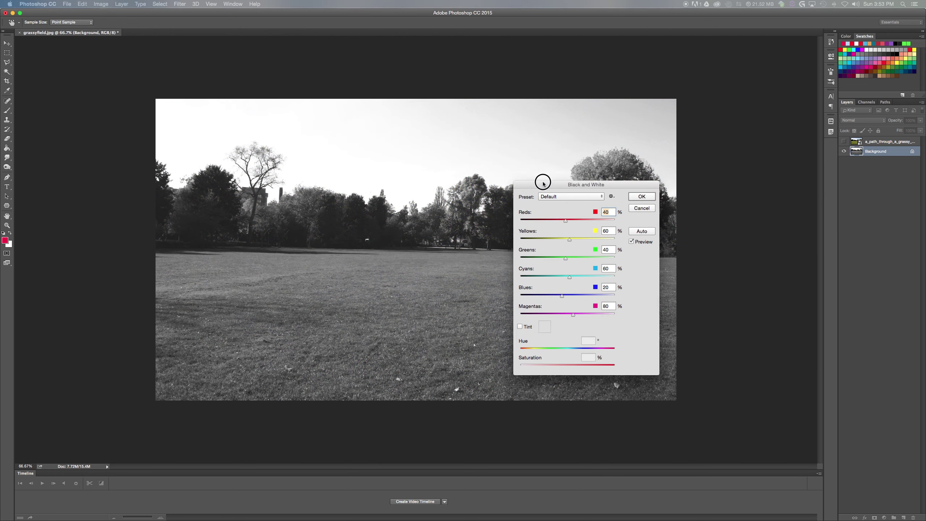
pyautogui.moveTo(540, 181); pyautogui.dragTo(501, 181)
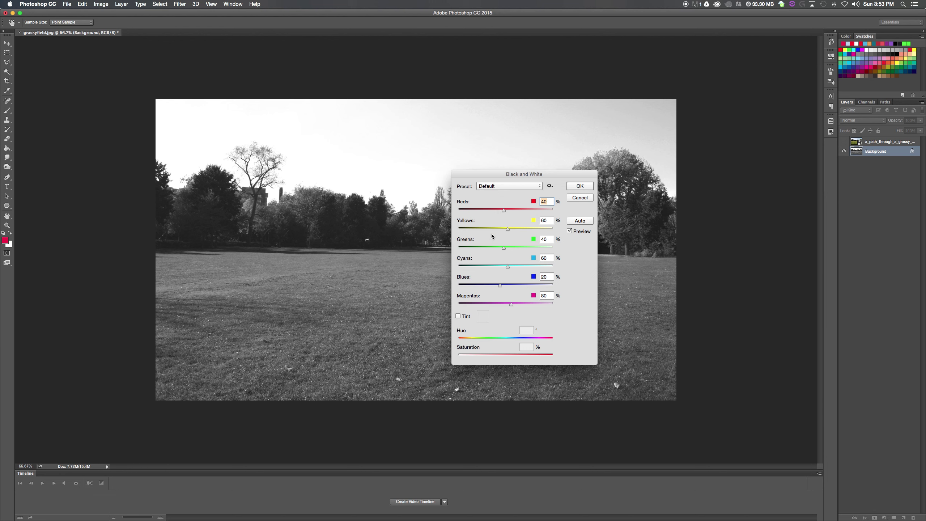
pyautogui.moveTo(504, 248)
pyautogui.mouseDown()
pyautogui.moveTo(534, 250)
pyautogui.moveTo(480, 252)
pyautogui.moveTo(535, 252)
pyautogui.moveTo(497, 259)
pyautogui.moveTo(531, 254)
pyautogui.moveTo(505, 257)
pyautogui.mouseUp()
pyautogui.click(580, 199)
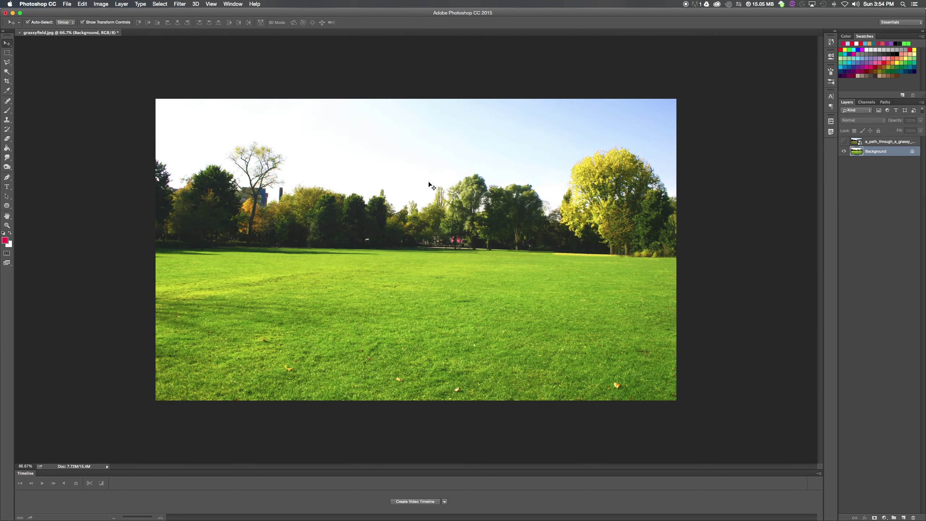
# - Open Photo Filter and preview the Magenta preset with a stronger density
pyautogui.click(101, 5)
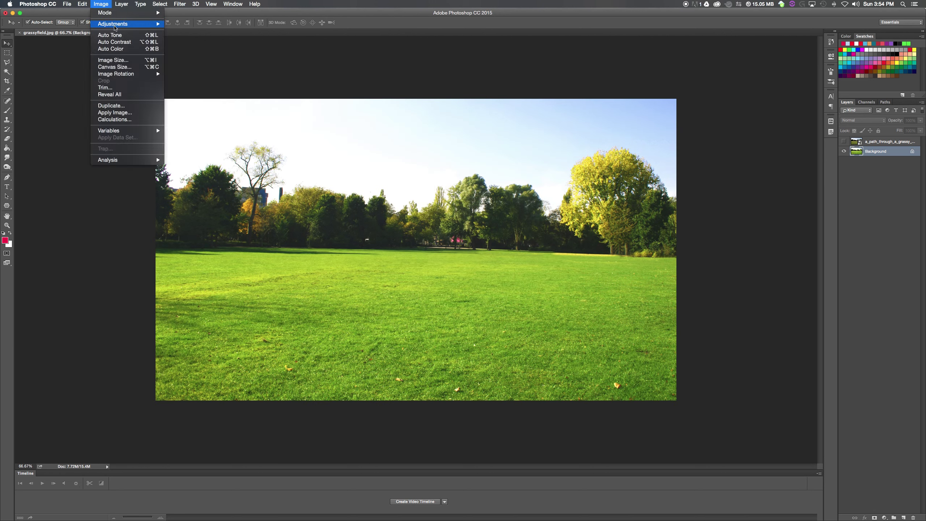
pyautogui.moveTo(114, 26)
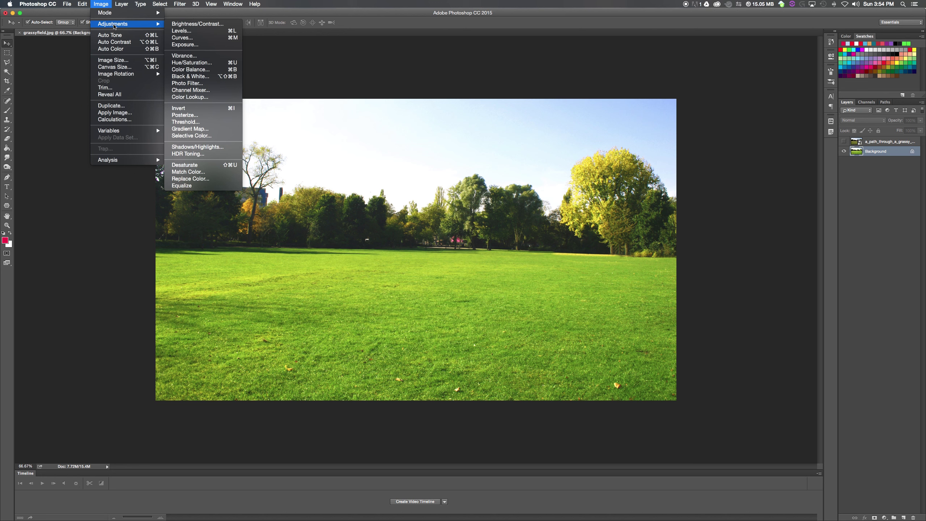
pyautogui.click(207, 87)
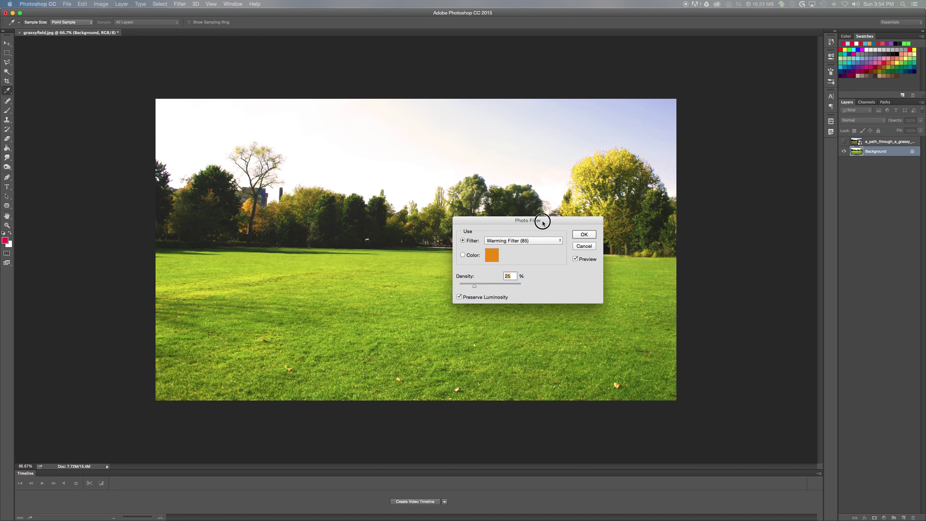
pyautogui.moveTo(547, 216); pyautogui.dragTo(656, 213)
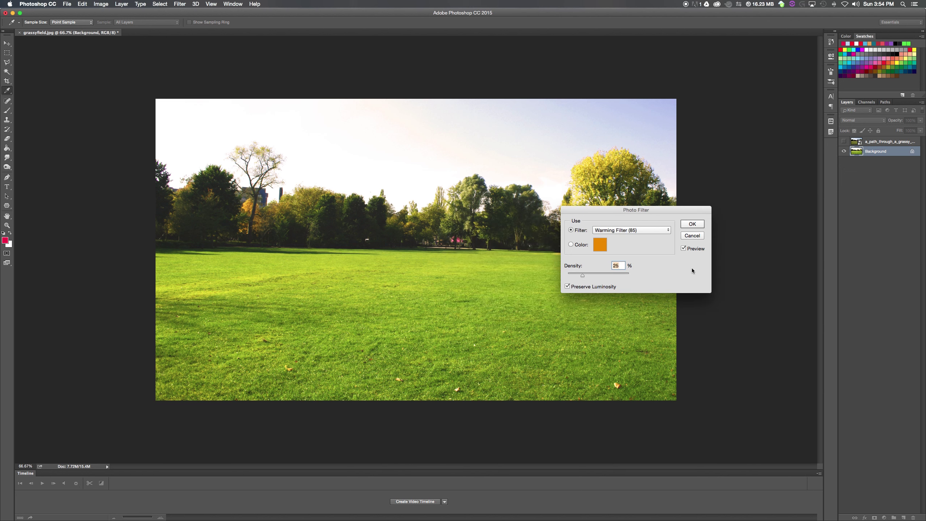
pyautogui.click(684, 249)
pyautogui.click(635, 231)
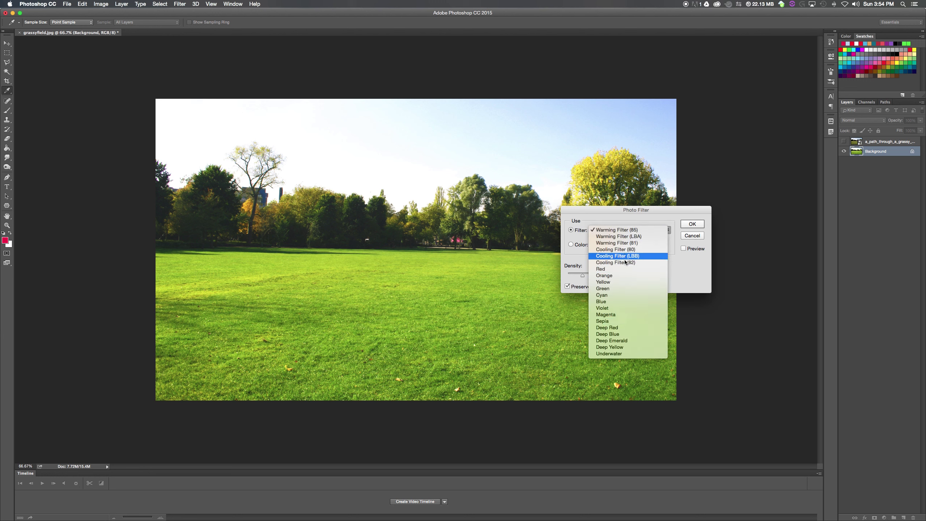
pyautogui.click(614, 314)
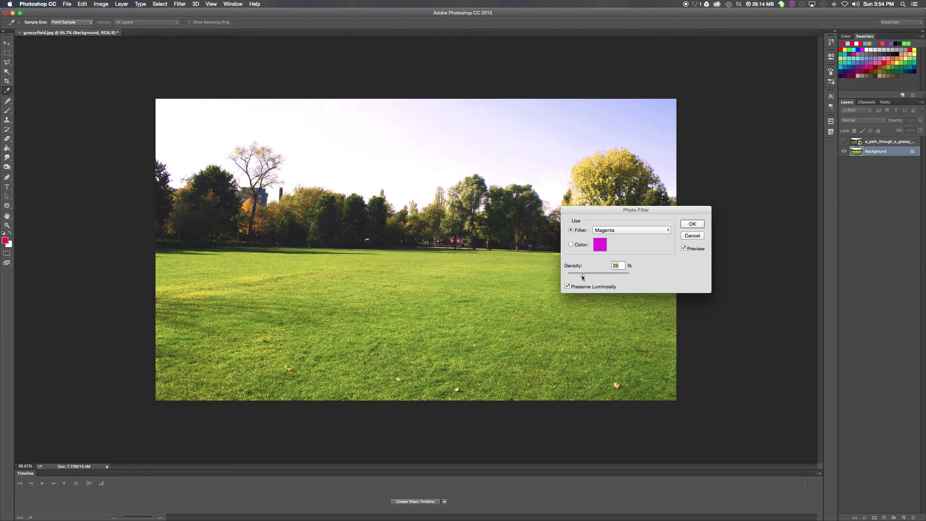
pyautogui.moveTo(583, 277); pyautogui.dragTo(638, 278)
# - Try a custom cyan filter colour at 51% density, then cancel the Photo Filter
pyautogui.click(600, 245)
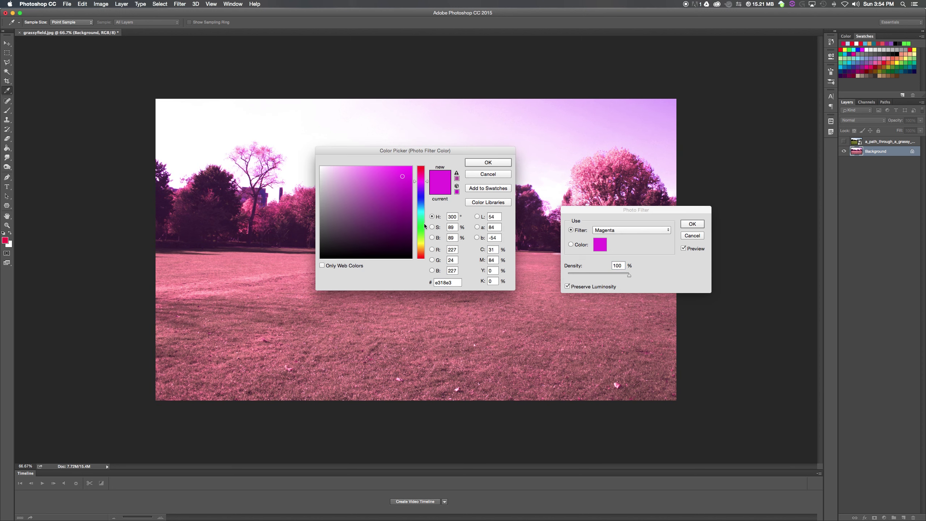
pyautogui.click(421, 213)
pyautogui.click(483, 163)
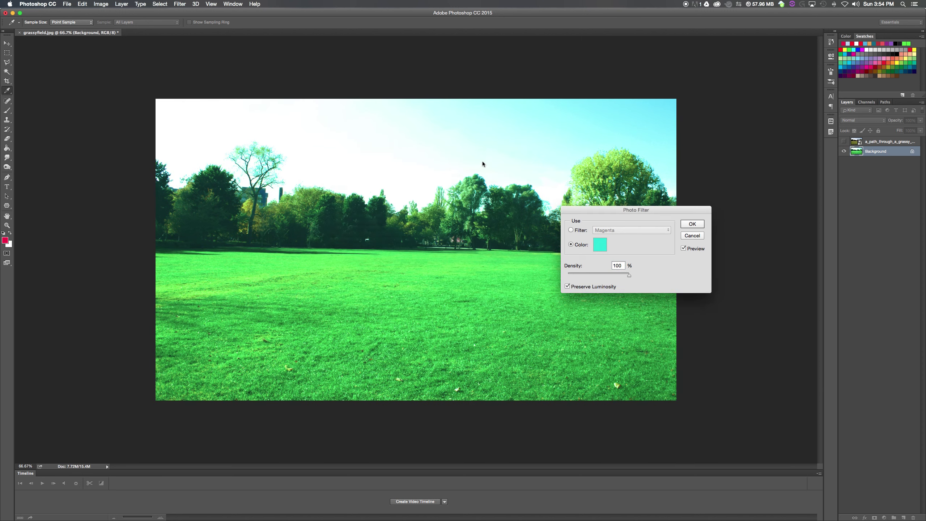
pyautogui.moveTo(626, 275); pyautogui.dragTo(598, 275)
pyautogui.click(693, 235)
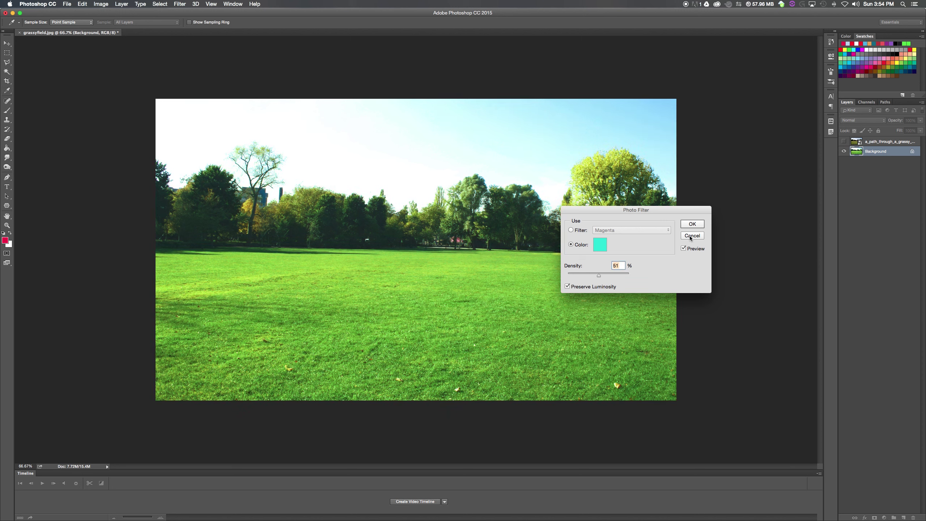
pyautogui.press('v')
pyautogui.click(96, 5)
pyautogui.moveTo(110, 28)
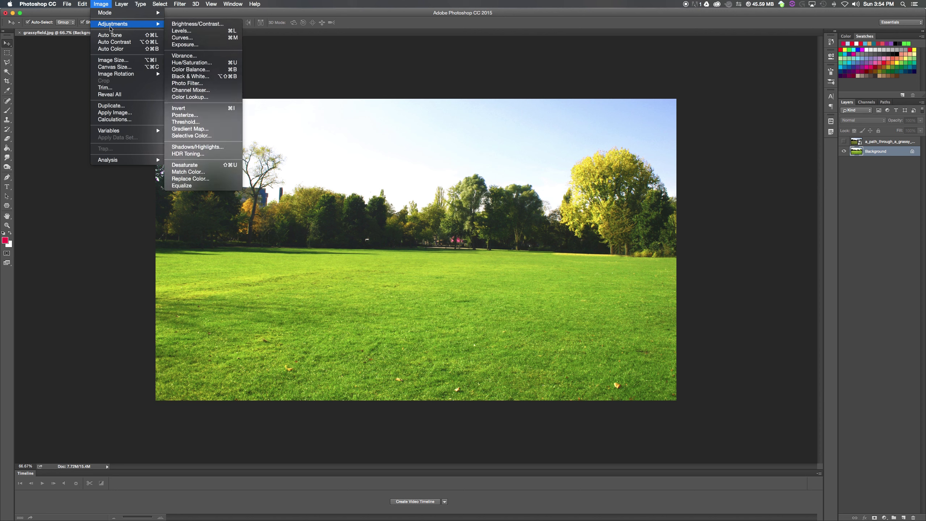
pyautogui.click(190, 90)
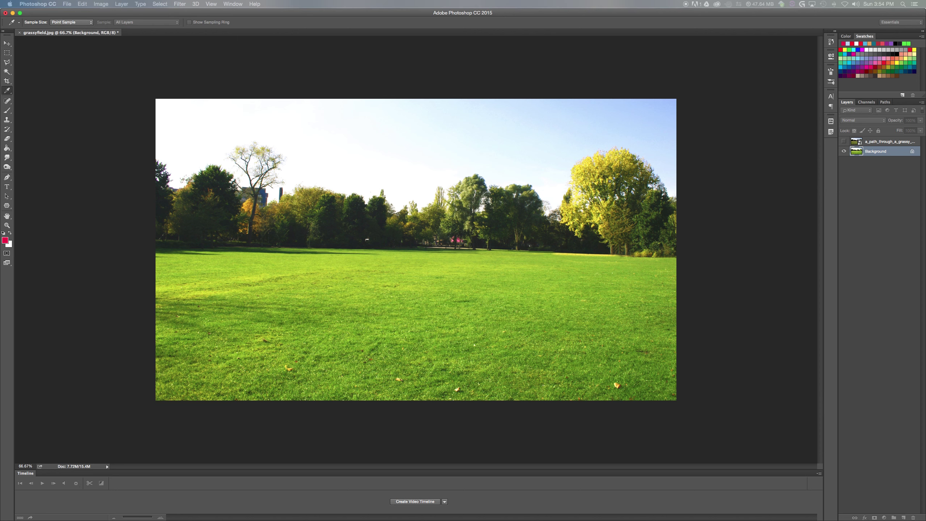
pyautogui.moveTo(504, 138); pyautogui.dragTo(570, 180)
pyautogui.moveTo(630, 232); pyautogui.dragTo(624, 231)
pyautogui.press('Escape')
pyautogui.click(101, 4)
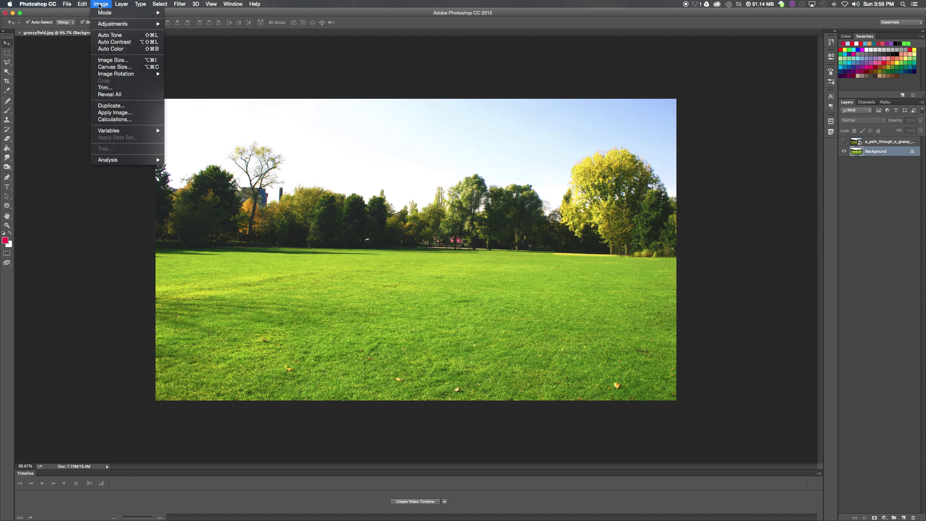
pyautogui.moveTo(114, 25)
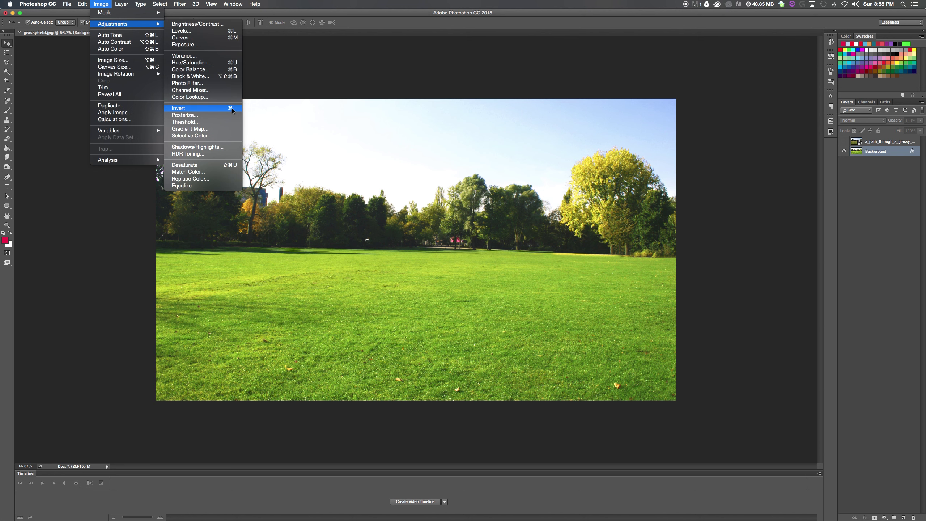
pyautogui.click(191, 111)
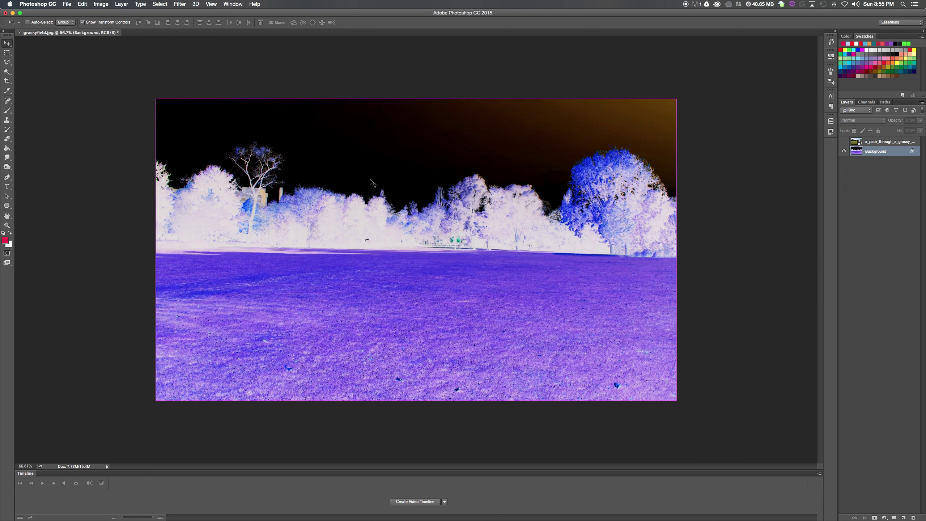
pyautogui.press('super+i')
pyautogui.press('super+i')
pyautogui.press('super+i')
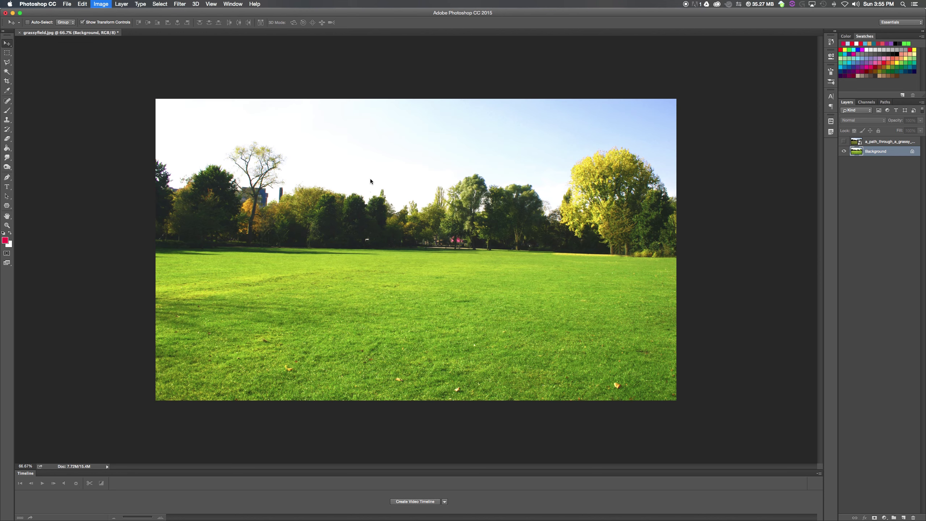
pyautogui.press('super+i')
pyautogui.press('super+i')
pyautogui.press('super+i')
pyautogui.press('super+i')
# - Preview Posterize with the levels raised from 2 up to 255, then close the dialog
pyautogui.click(101, 4)
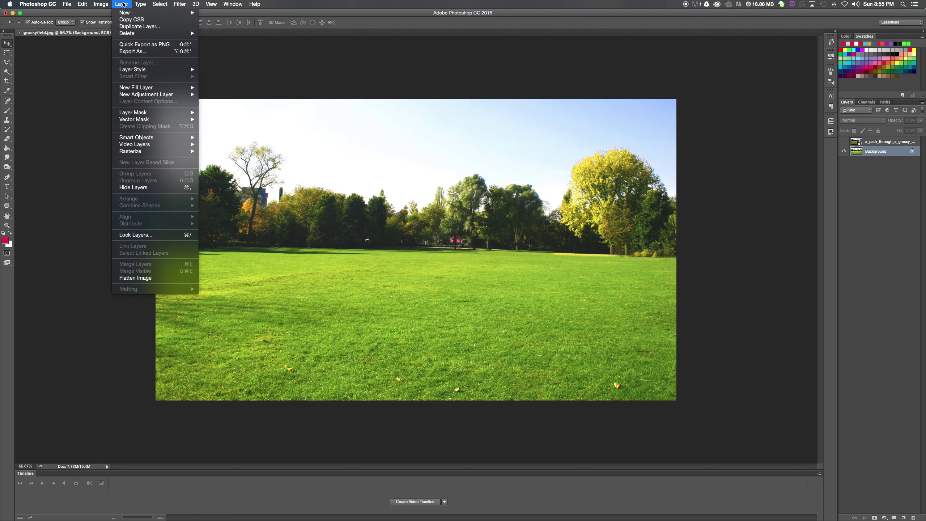
pyautogui.moveTo(151, 25)
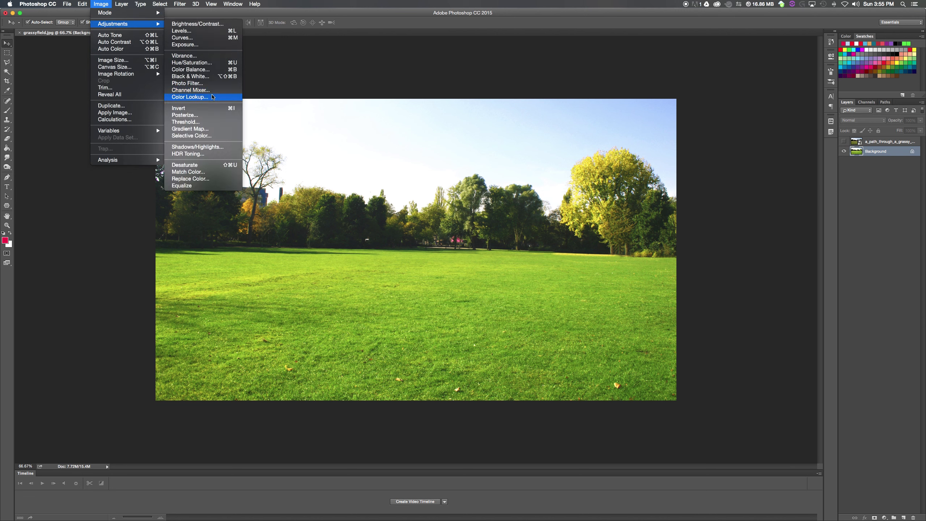
pyautogui.click(203, 115)
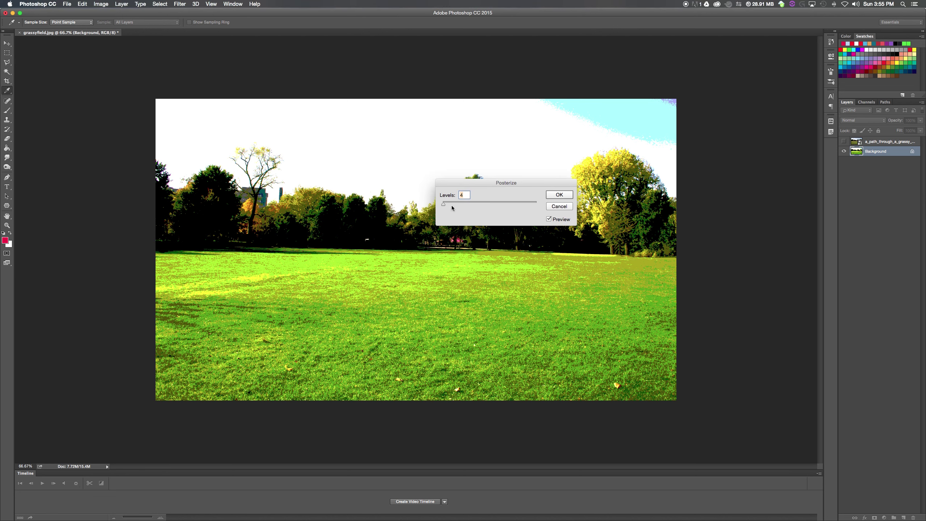
pyautogui.moveTo(444, 206); pyautogui.dragTo(539, 205)
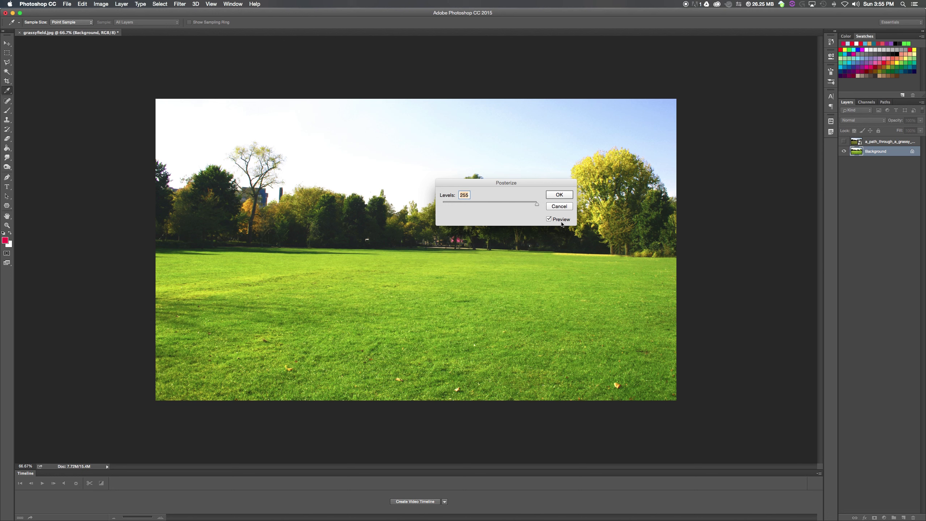
pyautogui.press('Return')
pyautogui.press('v')
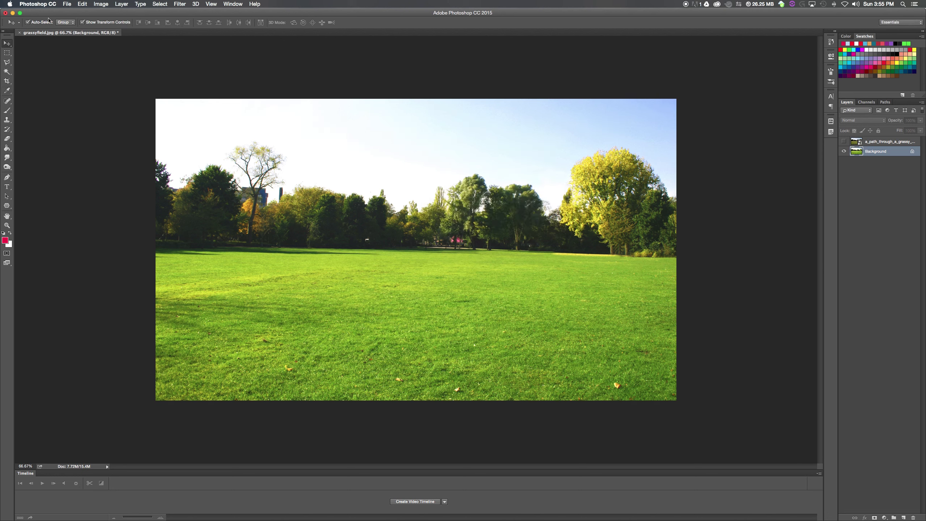
pyautogui.click(101, 4)
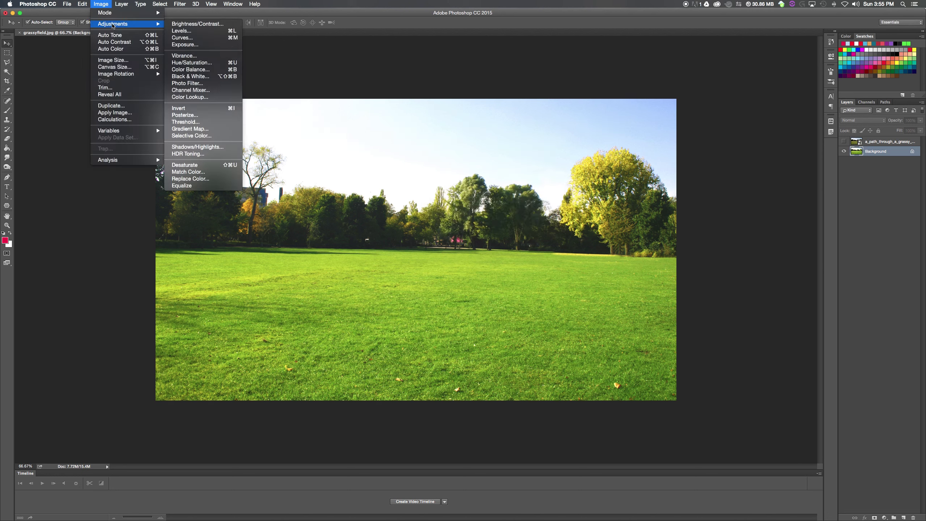
pyautogui.click(186, 122)
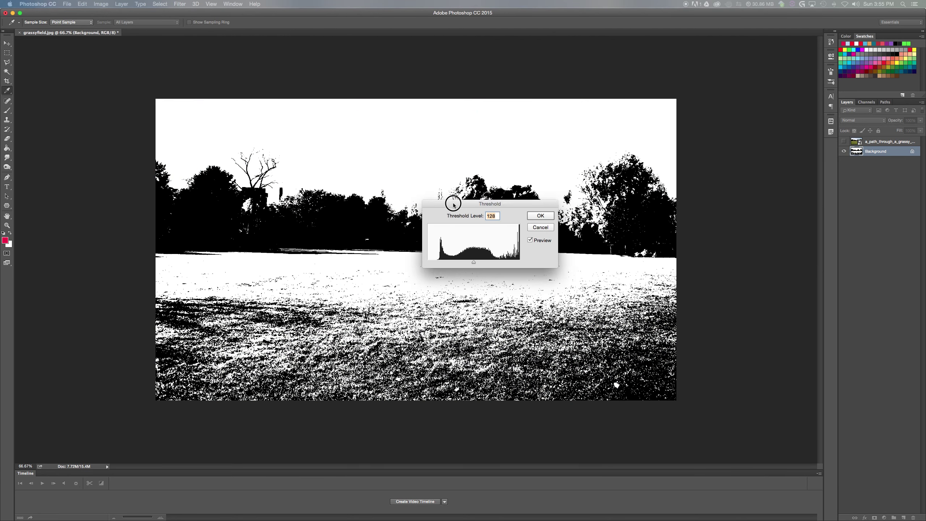
pyautogui.moveTo(451, 201); pyautogui.dragTo(384, 201)
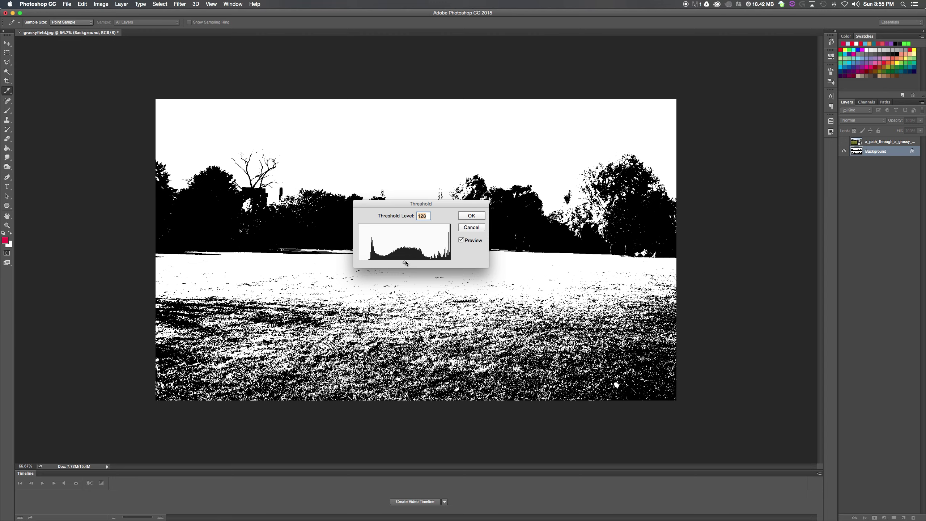
pyautogui.moveTo(405, 263)
pyautogui.mouseDown()
pyautogui.moveTo(432, 265)
pyautogui.moveTo(382, 267)
pyautogui.moveTo(405, 270)
pyautogui.mouseUp()
pyautogui.moveTo(406, 263)
pyautogui.mouseDown()
pyautogui.moveTo(432, 265)
pyautogui.moveTo(391, 267)
pyautogui.moveTo(414, 268)
pyautogui.mouseUp()
pyautogui.click(473, 227)
pyautogui.press('v')
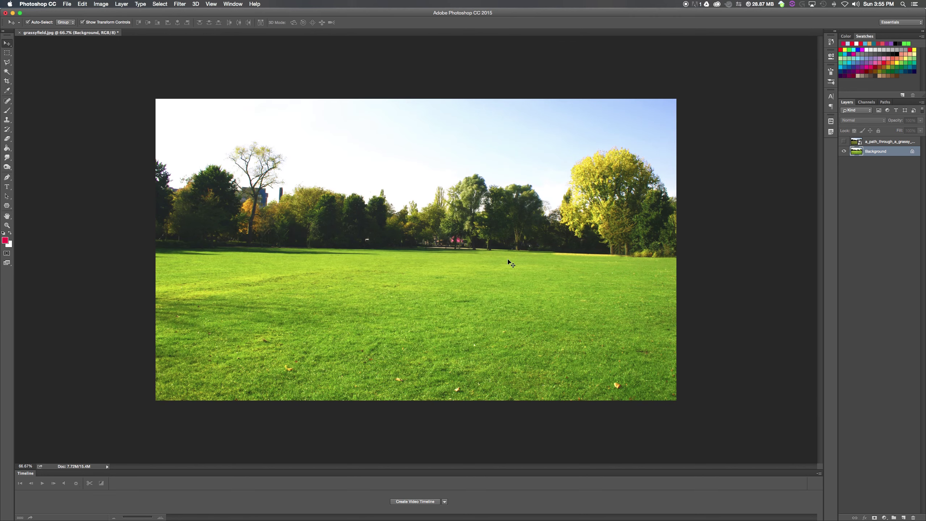
pyautogui.click(101, 4)
pyautogui.moveTo(119, 26)
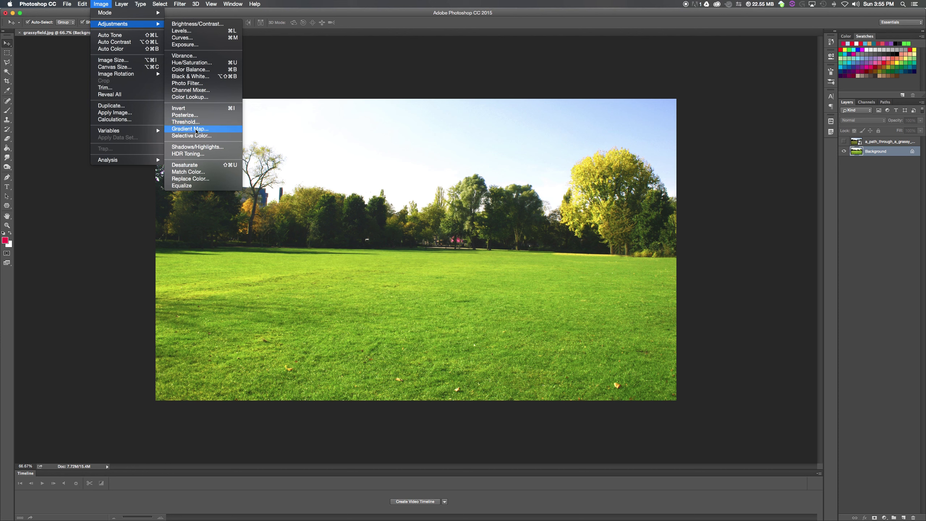
# - Preview the orange-to-yellow and pink-to-white Gradient Map presets, then cancel the gradient map
pyautogui.press('Escape')
pyautogui.press('i')
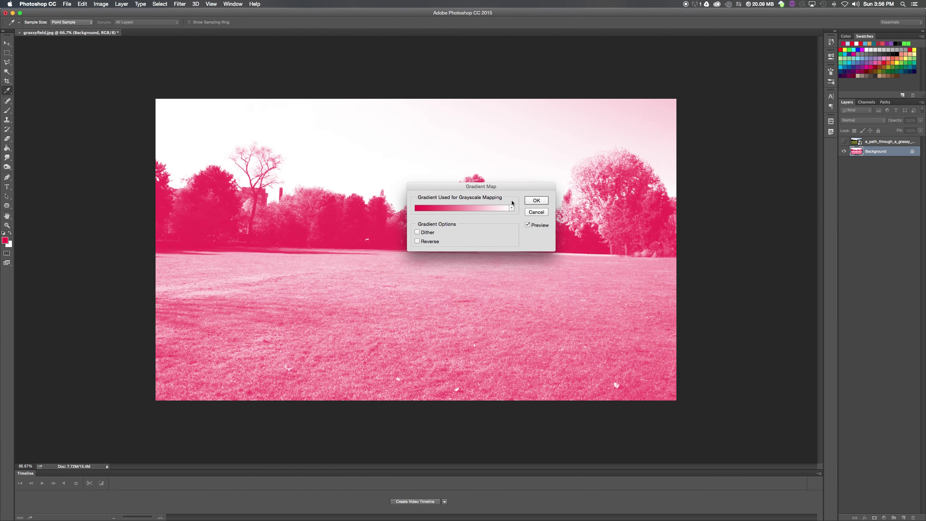
pyautogui.click(512, 208)
pyautogui.click(436, 235)
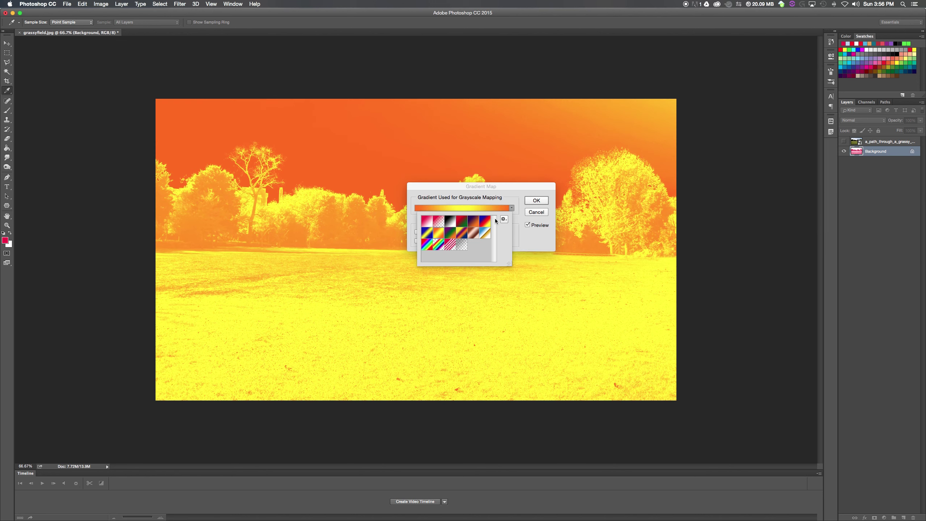
pyautogui.click(427, 221)
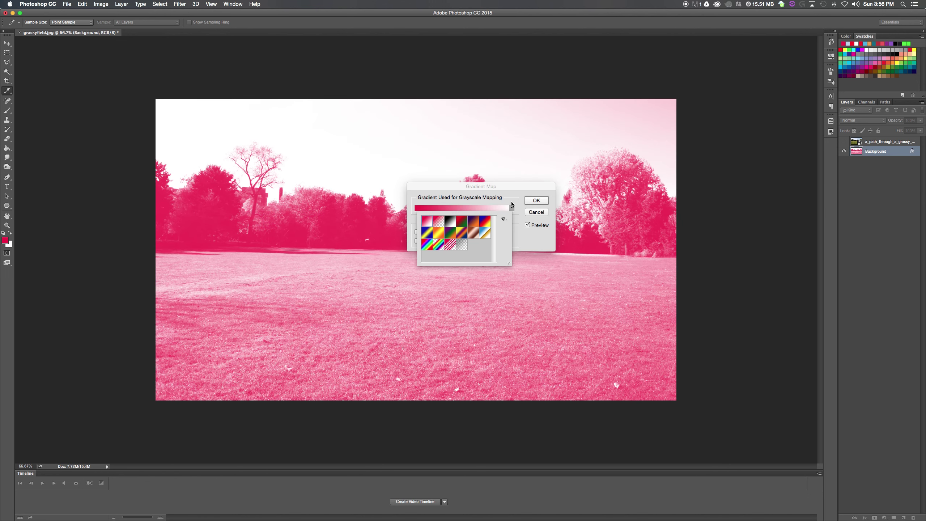
pyautogui.click(499, 194)
pyautogui.moveTo(460, 190); pyautogui.dragTo(336, 237)
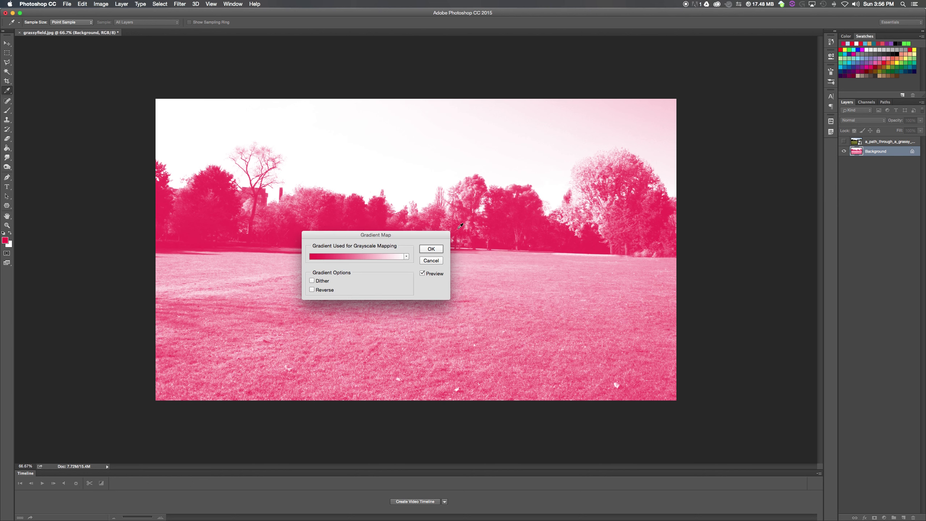
pyautogui.click(431, 261)
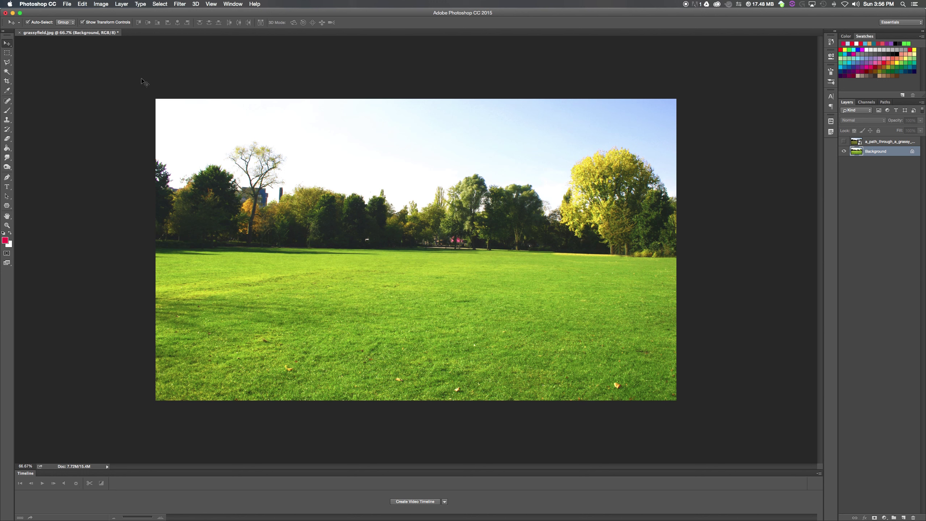
pyautogui.click(102, 4)
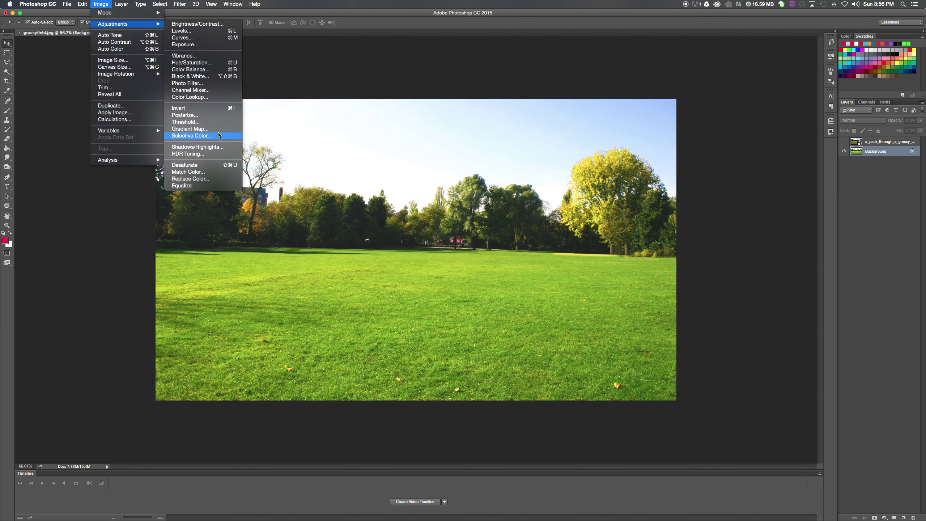
# - In Selective Color, adjust the Greens range to Black +24 and Magenta +80
pyautogui.click(197, 136)
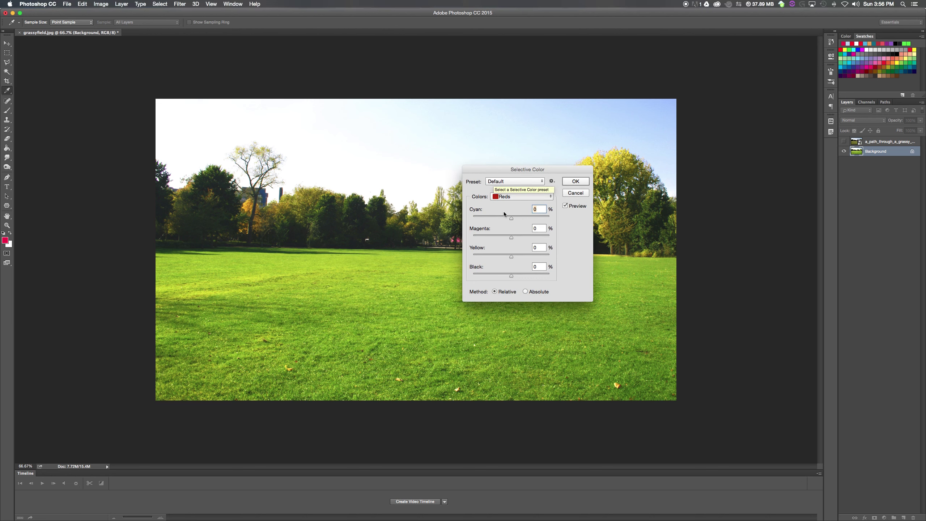
pyautogui.click(521, 199)
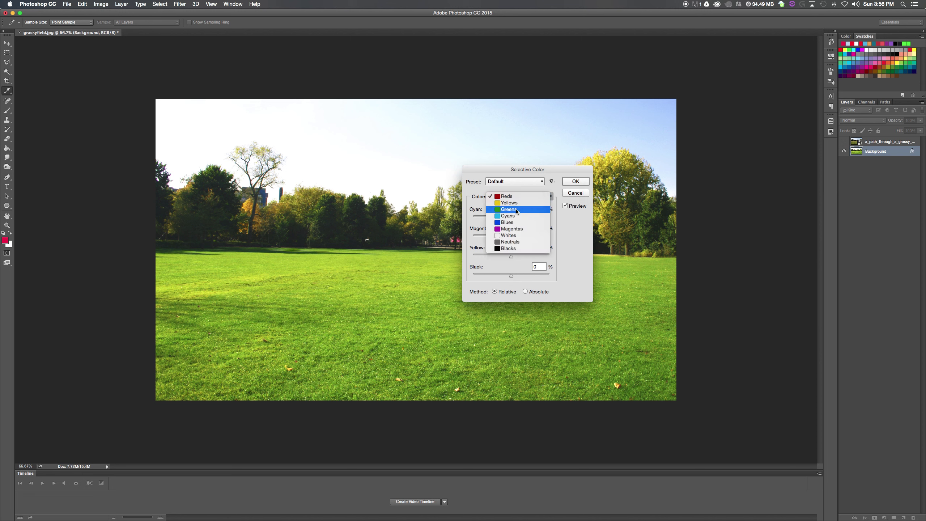
pyautogui.click(516, 210)
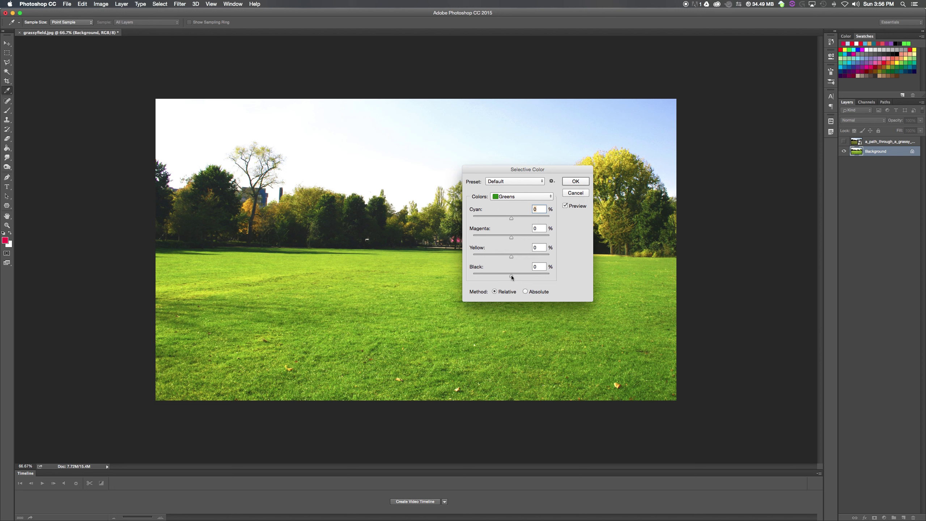
pyautogui.moveTo(513, 277); pyautogui.dragTo(467, 269)
pyautogui.moveTo(511, 237); pyautogui.dragTo(543, 219)
# - Switch the range to Cyans, raise Cyan to +94, and apply the correction
pyautogui.click(533, 197)
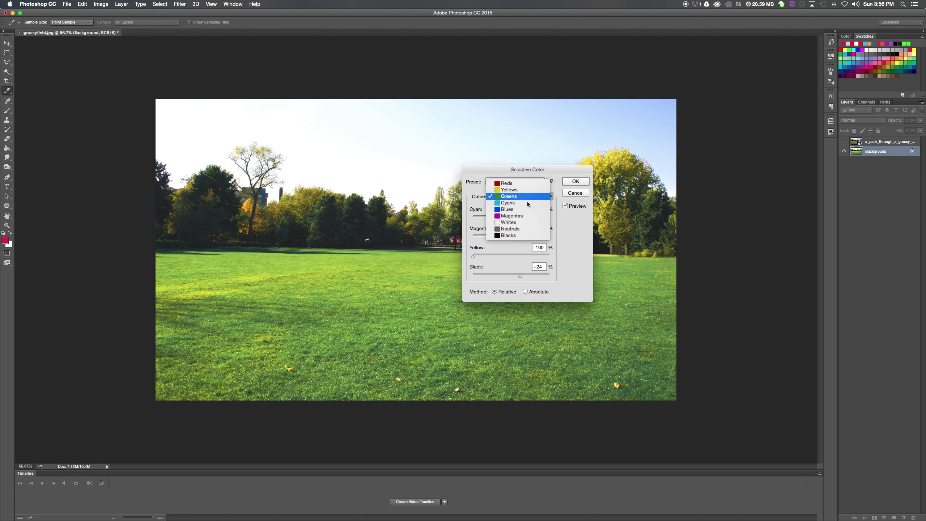
pyautogui.click(533, 207)
pyautogui.click(517, 197)
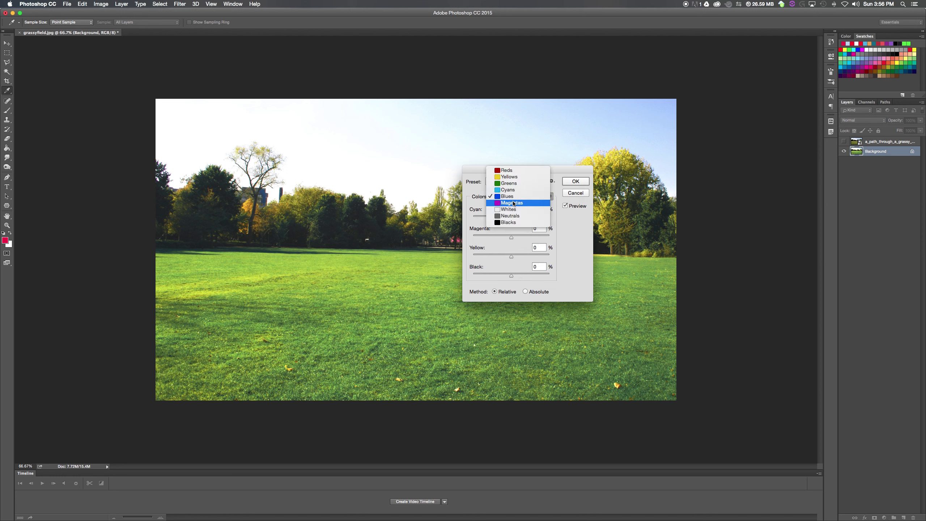
pyautogui.click(517, 189)
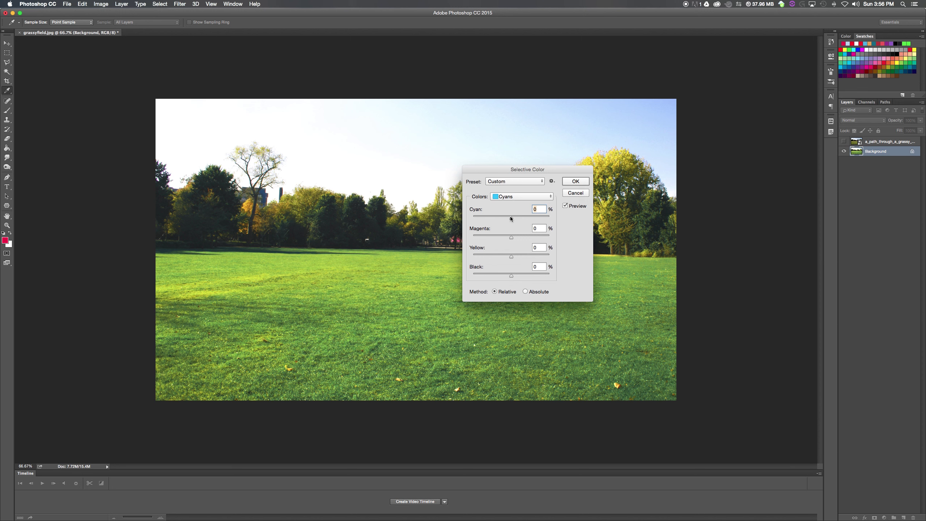
pyautogui.moveTo(512, 217); pyautogui.dragTo(532, 276)
pyautogui.click(566, 206)
pyautogui.click(565, 205)
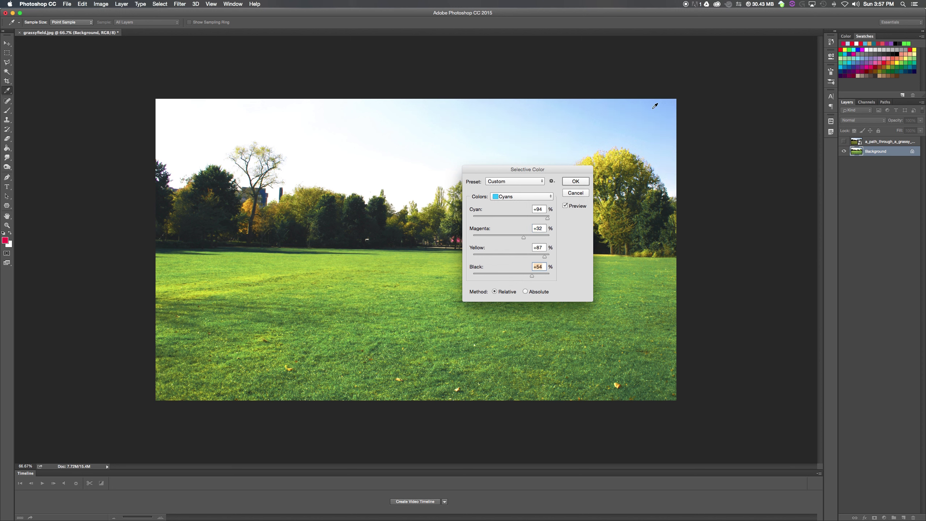
pyautogui.click(575, 182)
pyautogui.press('v')
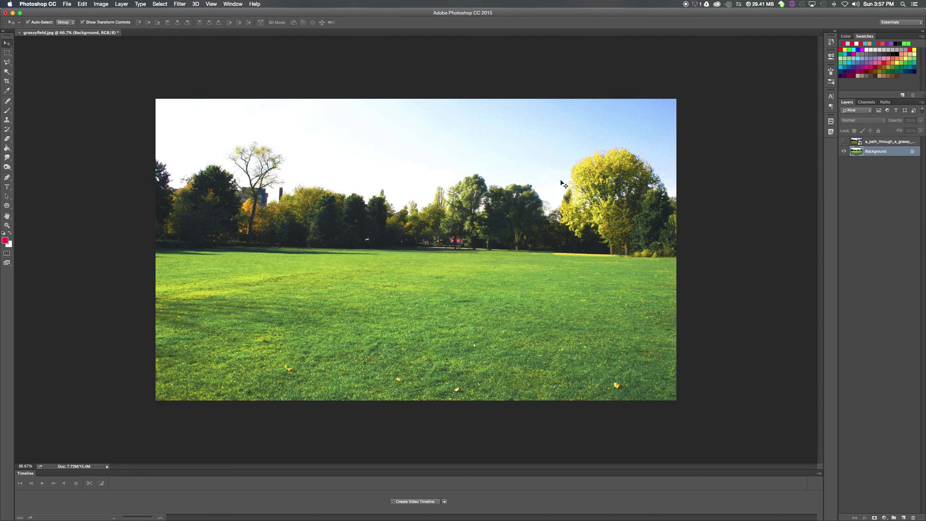
pyautogui.click(101, 3)
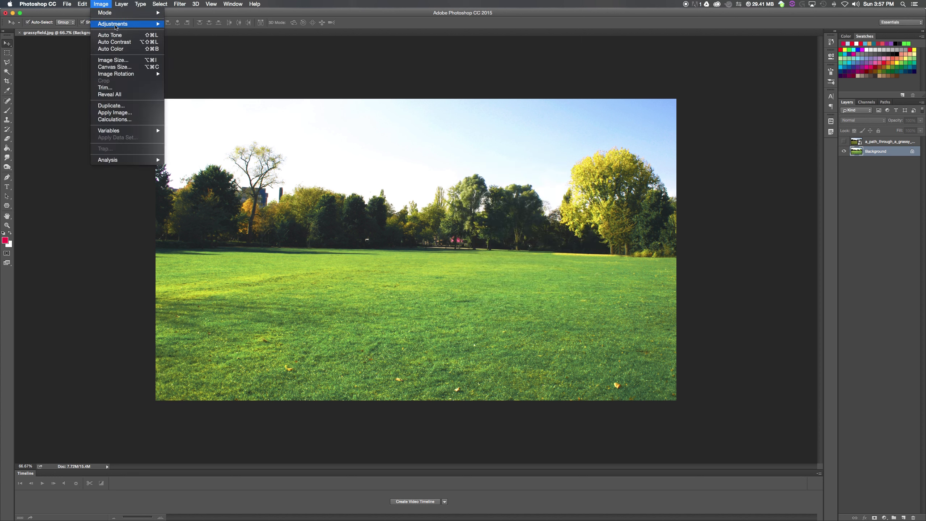
pyautogui.moveTo(116, 27)
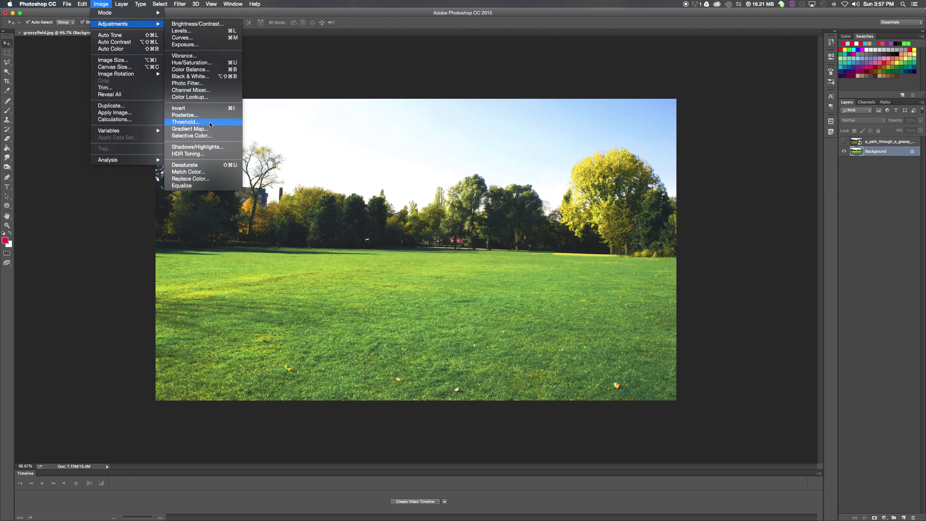
pyautogui.click(193, 147)
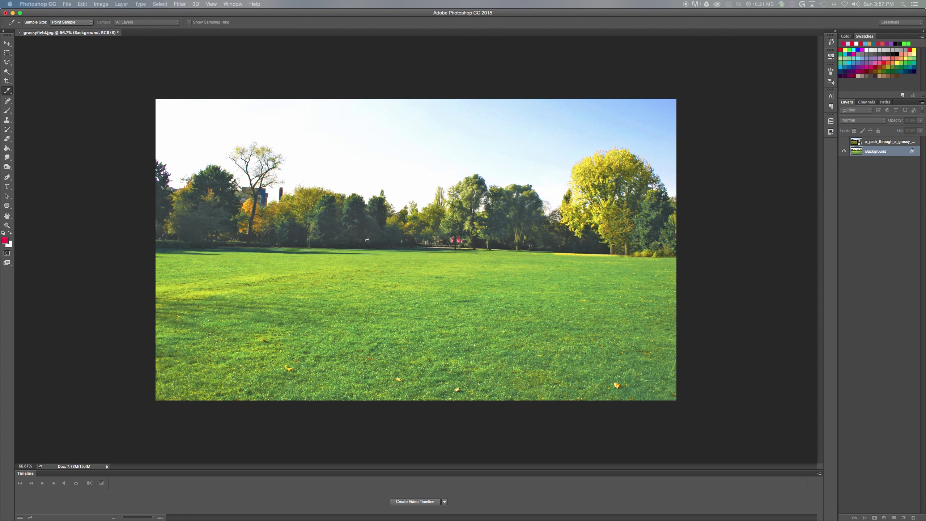
pyautogui.moveTo(500, 224); pyautogui.dragTo(503, 281)
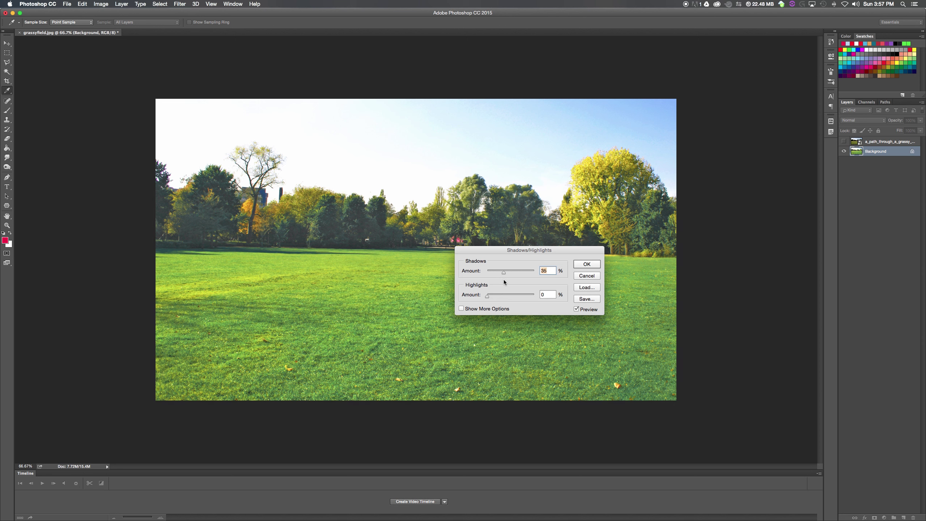
pyautogui.moveTo(489, 294)
pyautogui.mouseDown()
pyautogui.moveTo(526, 297)
pyautogui.moveTo(478, 302)
pyautogui.mouseUp()
pyautogui.click(584, 277)
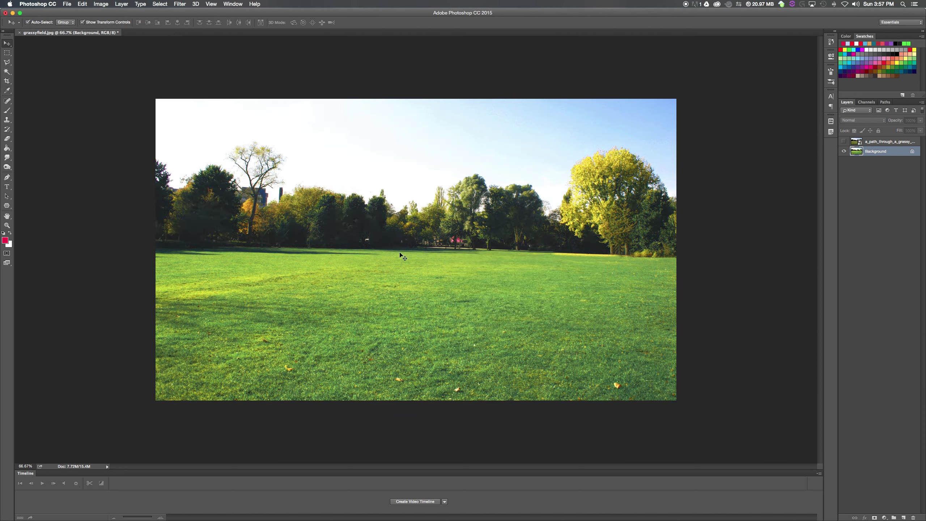
pyautogui.press('v')
pyautogui.click(101, 3)
# - Flatten for HDR Toning, try Radius 146, Strength 1.54, Shadow +57, Detail +127, then cancel
pyautogui.moveTo(114, 26)
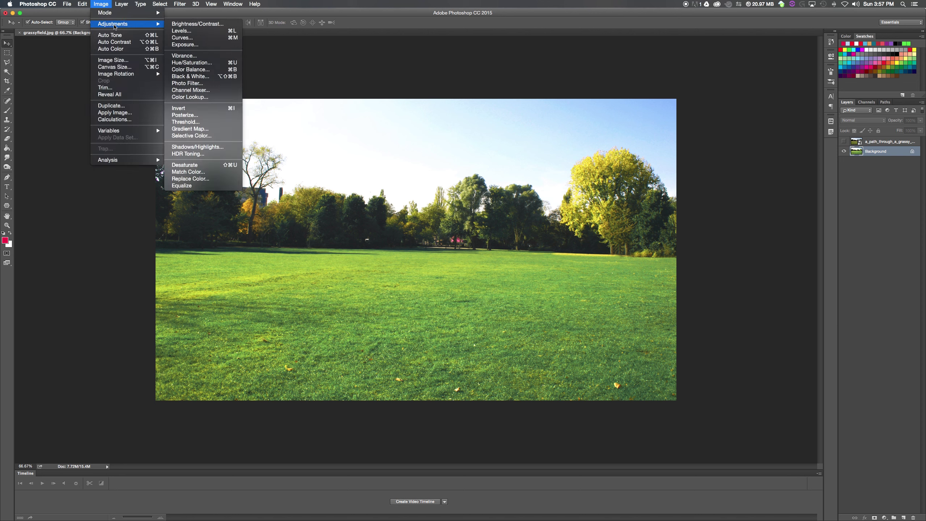
pyautogui.click(204, 154)
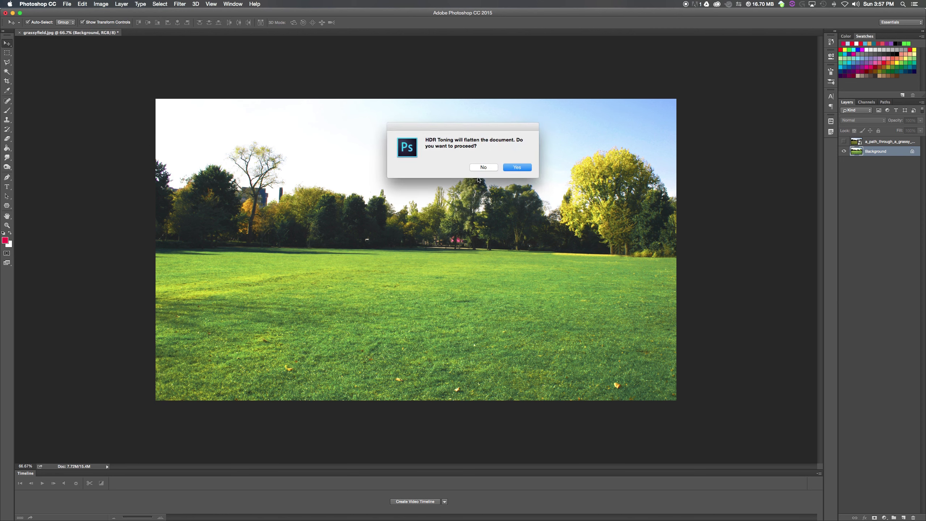
pyautogui.click(517, 167)
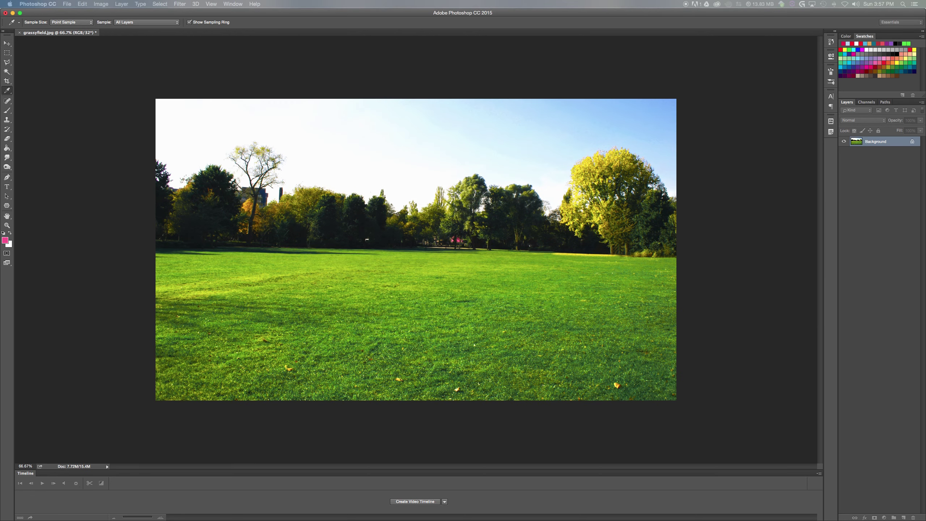
pyautogui.moveTo(835, 244); pyautogui.dragTo(488, 164)
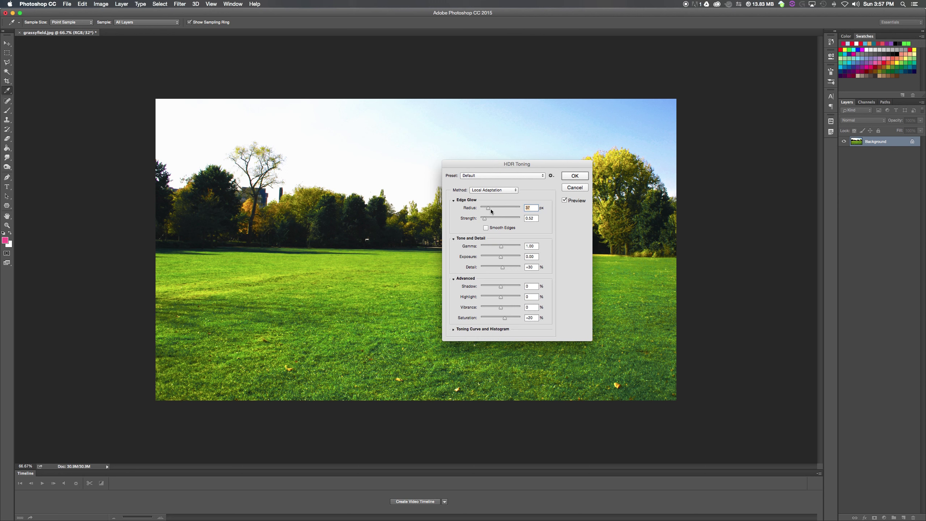
pyautogui.moveTo(487, 207); pyautogui.dragTo(512, 317)
pyautogui.moveTo(508, 286); pyautogui.dragTo(509, 267)
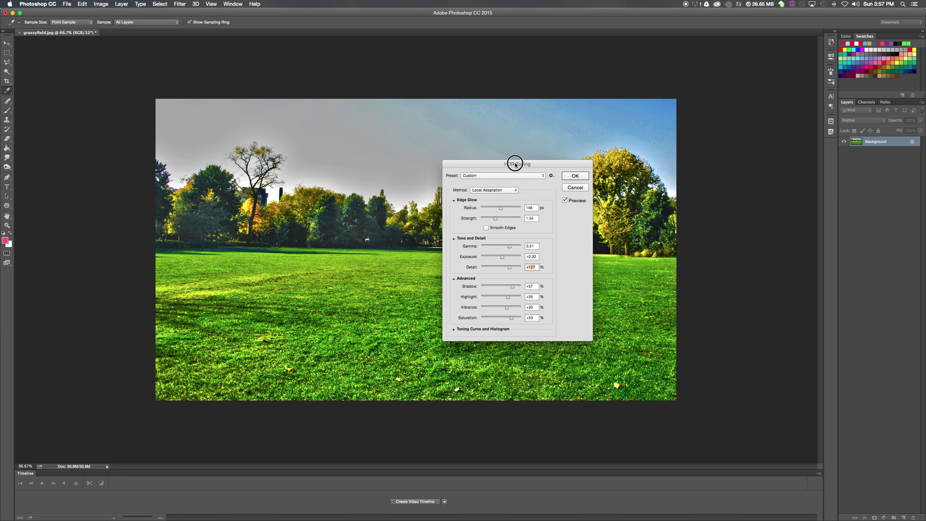
pyautogui.moveTo(514, 162); pyautogui.dragTo(540, 164)
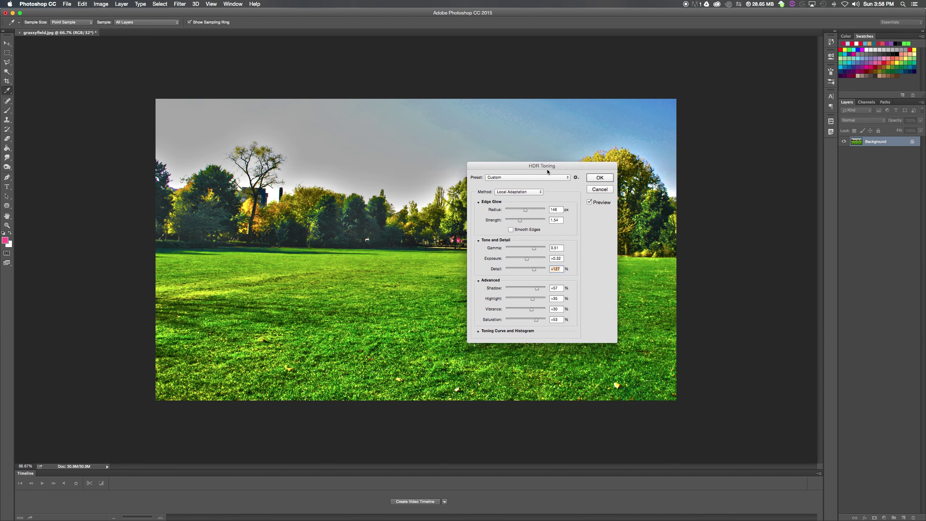
pyautogui.click(600, 189)
pyautogui.click(101, 4)
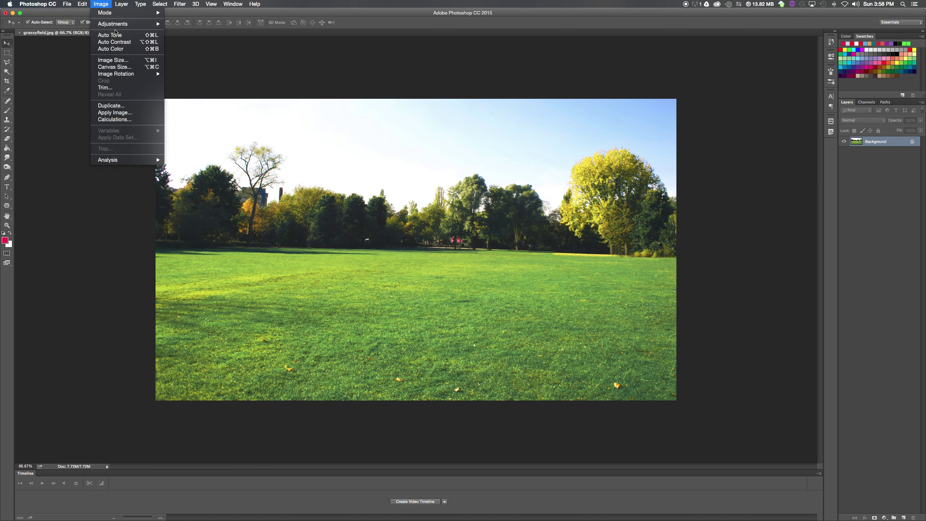
pyautogui.moveTo(118, 26)
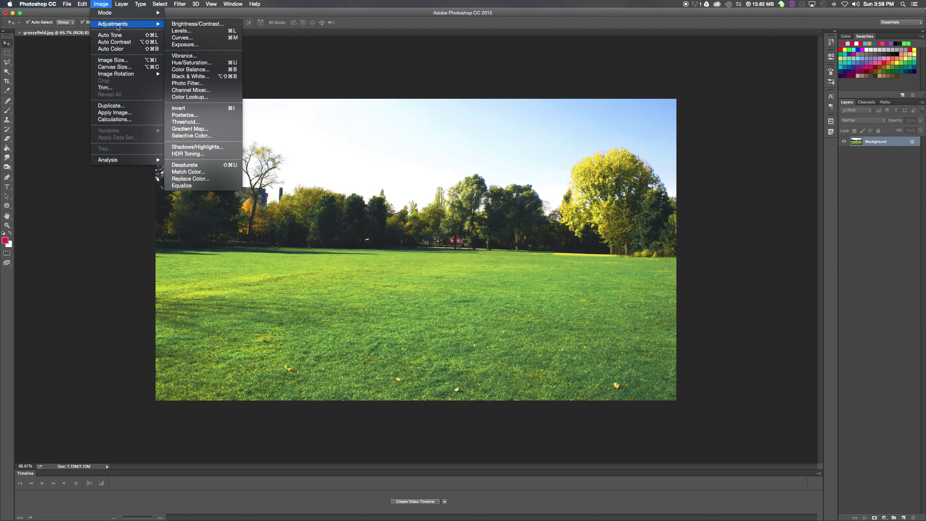
pyautogui.click(211, 165)
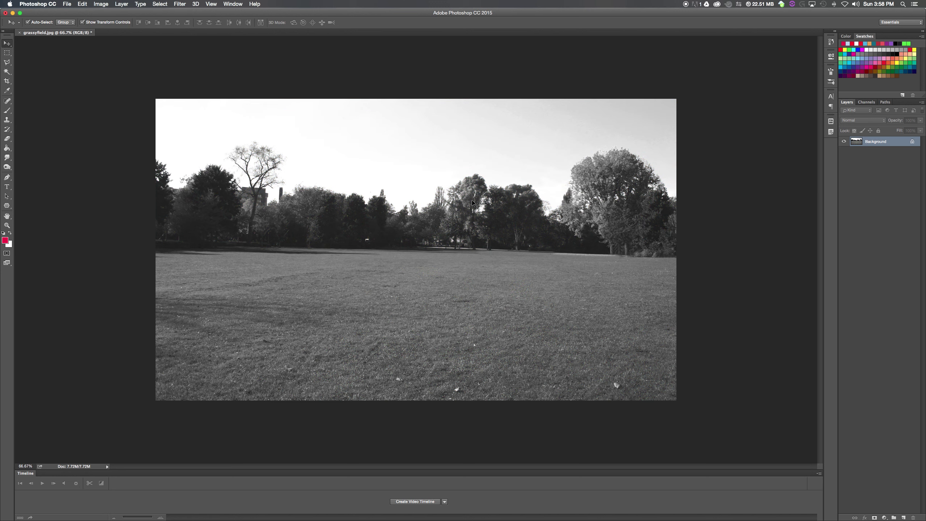
pyautogui.press('super+z')
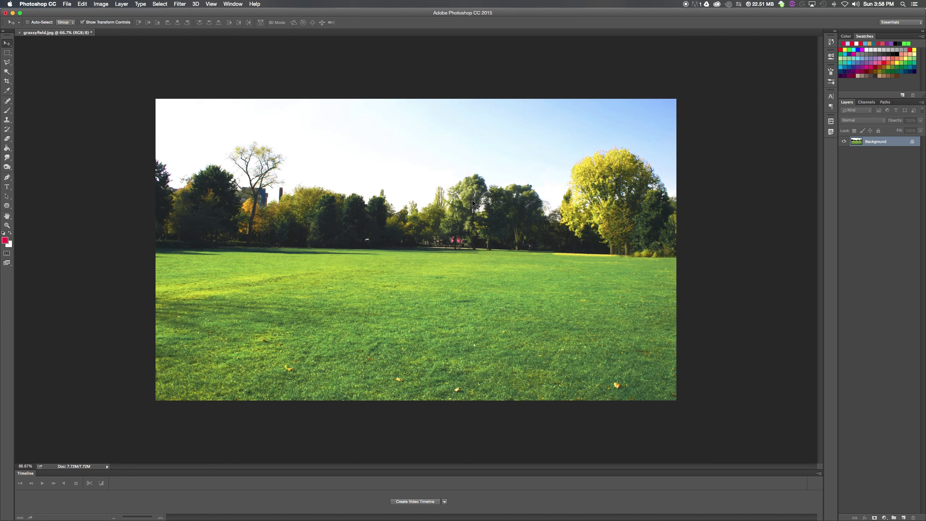
pyautogui.click(101, 4)
pyautogui.moveTo(108, 26)
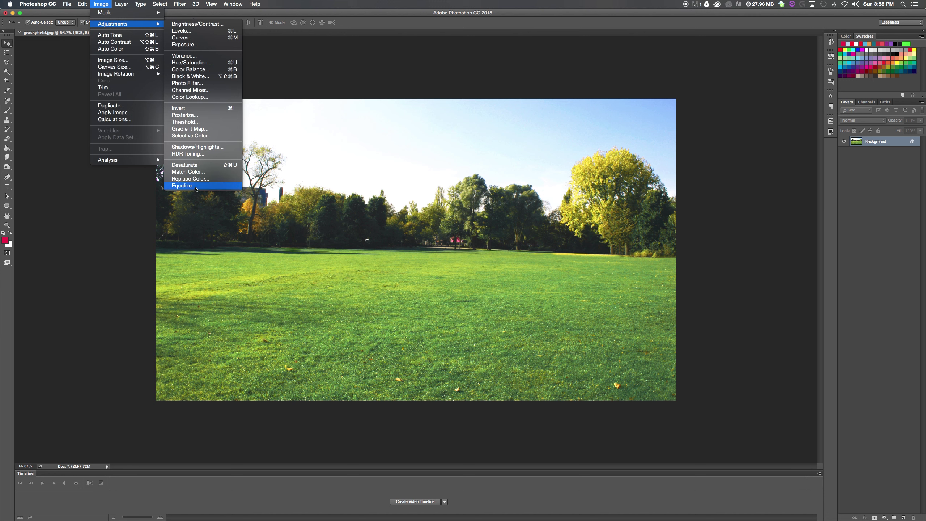
pyautogui.click(188, 188)
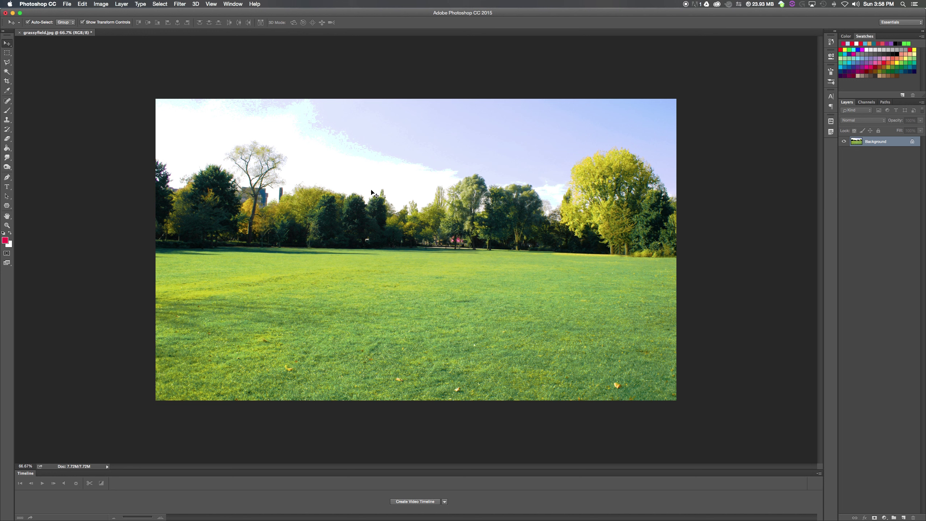
pyautogui.press('super+z')
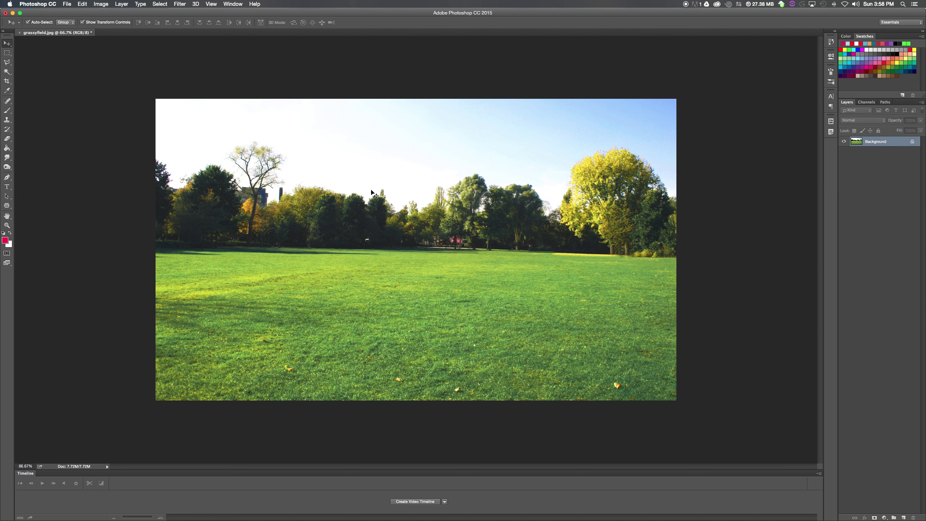
pyautogui.click(102, 4)
# - Apply the chosen adjustment, then place the original park photo as a hidden top layer
pyautogui.moveTo(113, 25)
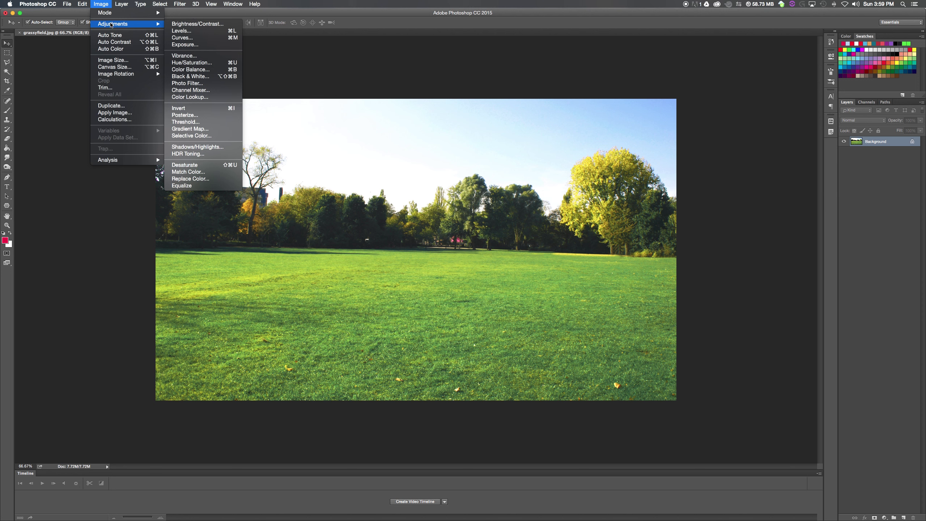
pyautogui.click(110, 35)
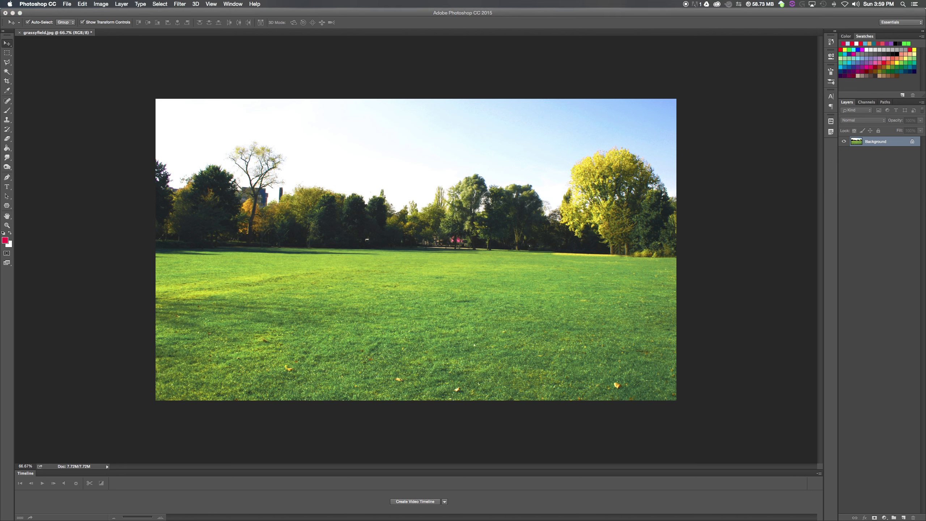
pyautogui.press('super+Tab')
pyautogui.moveTo(306, 226); pyautogui.dragTo(378, 251)
pyautogui.click(261, 22)
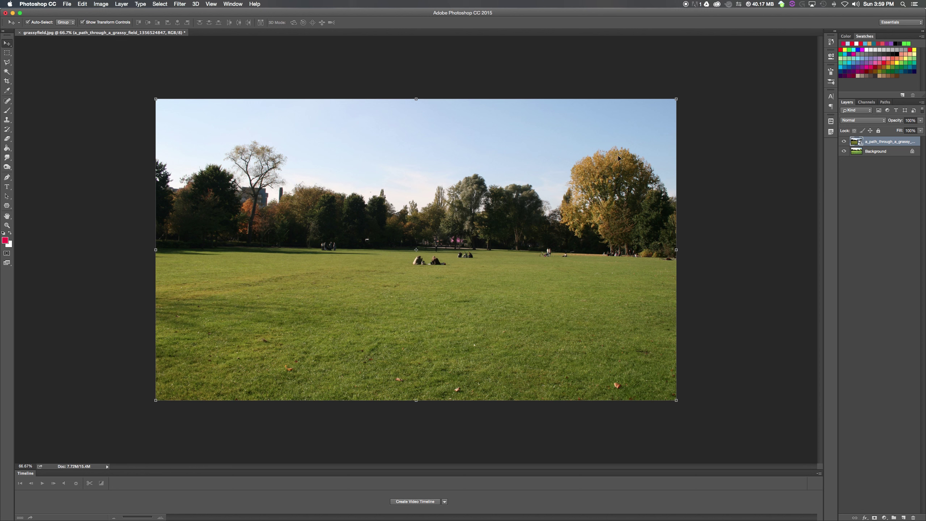
pyautogui.click(844, 142)
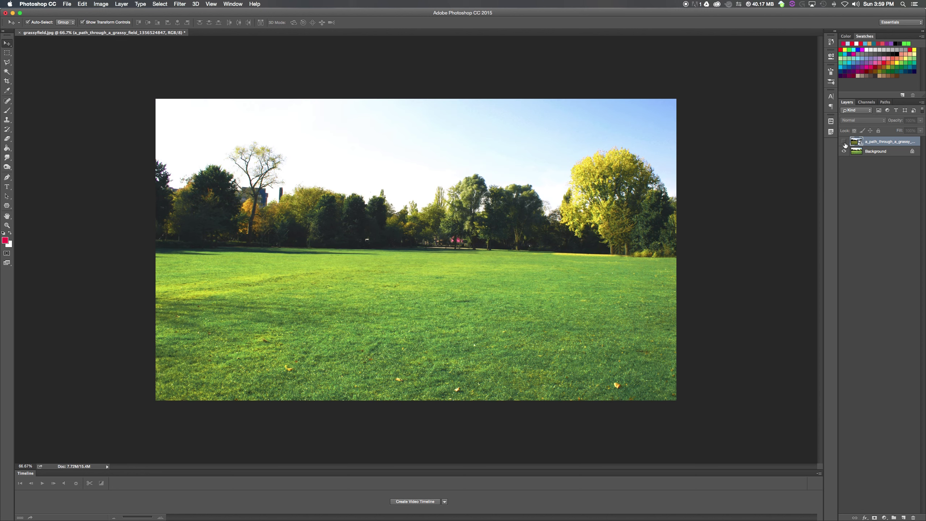